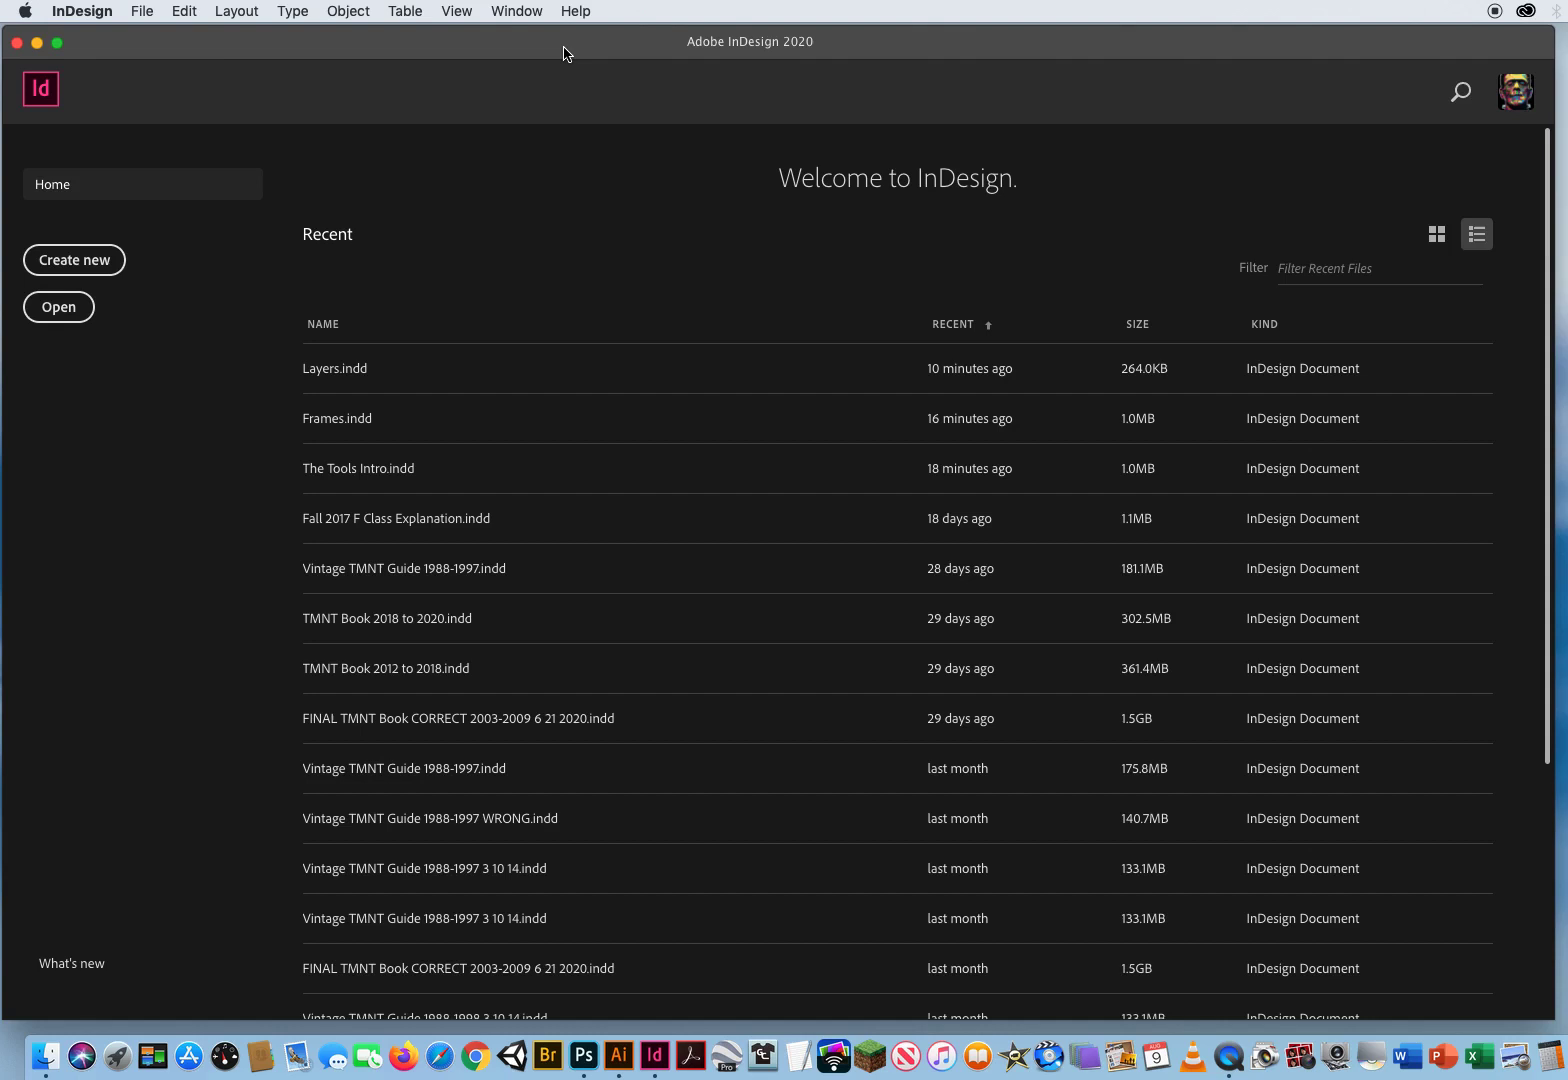
# Open Changing Page Guides.indd from the ID CH.2 - Concepts > 3 Page Guides folder.
pyautogui.click(142, 11)
pyautogui.click(163, 54)
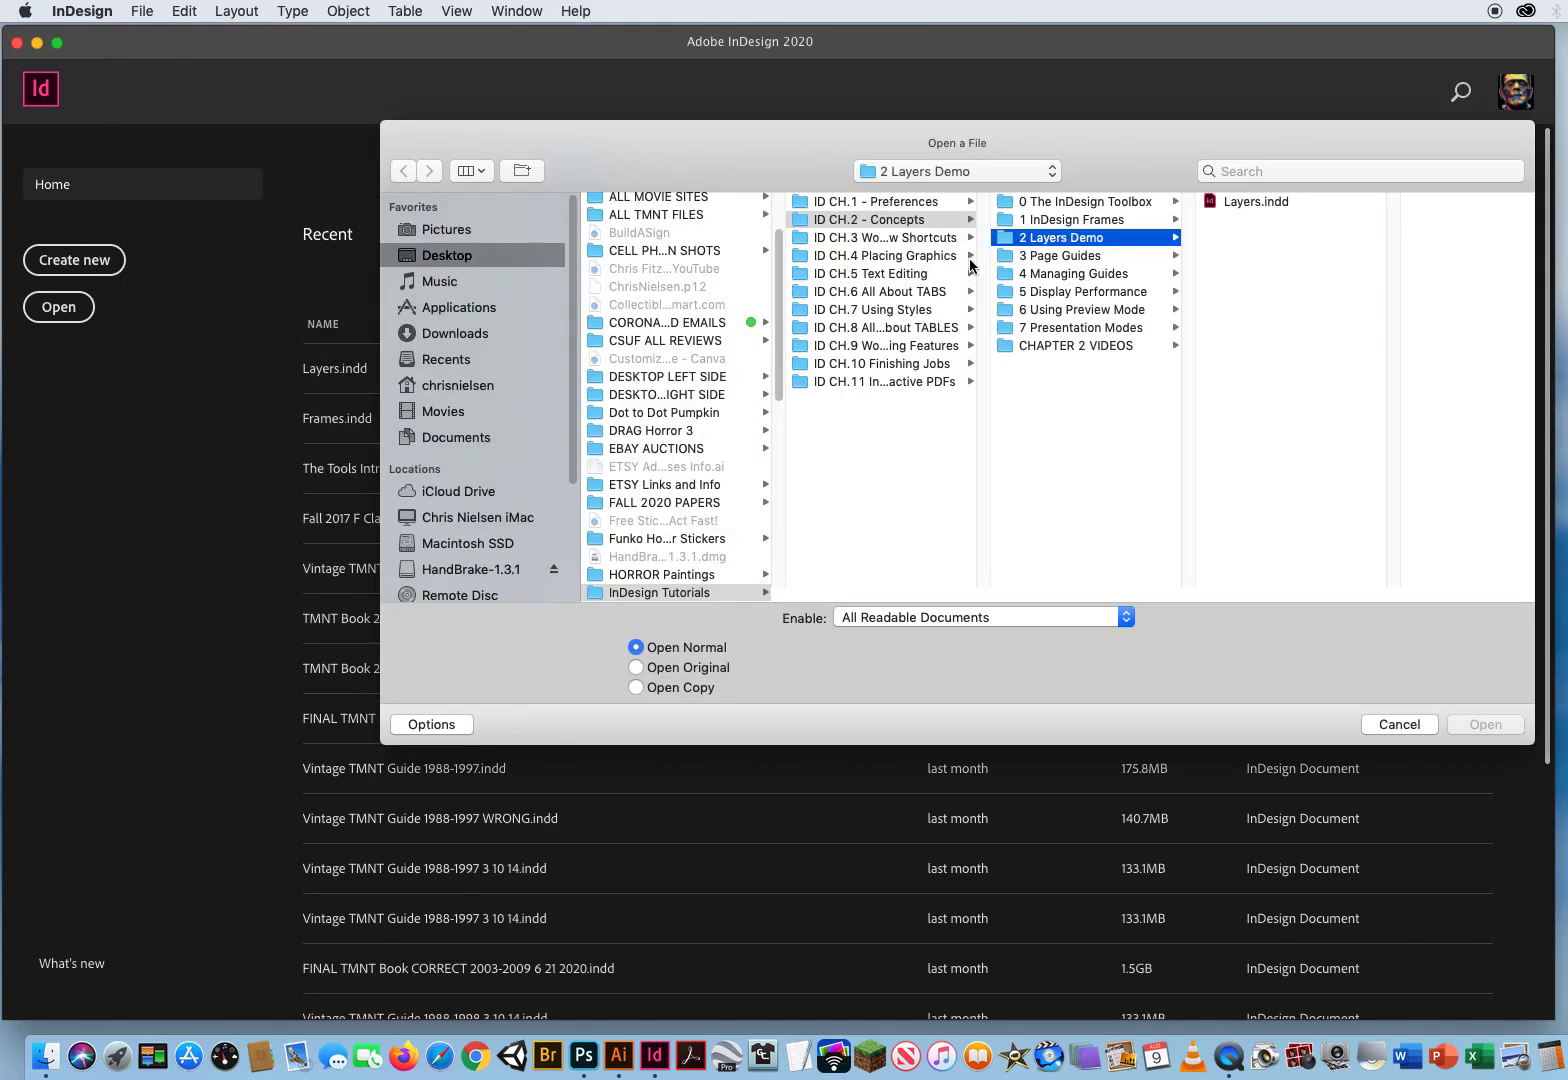
pyautogui.click(874, 222)
pyautogui.click(1032, 257)
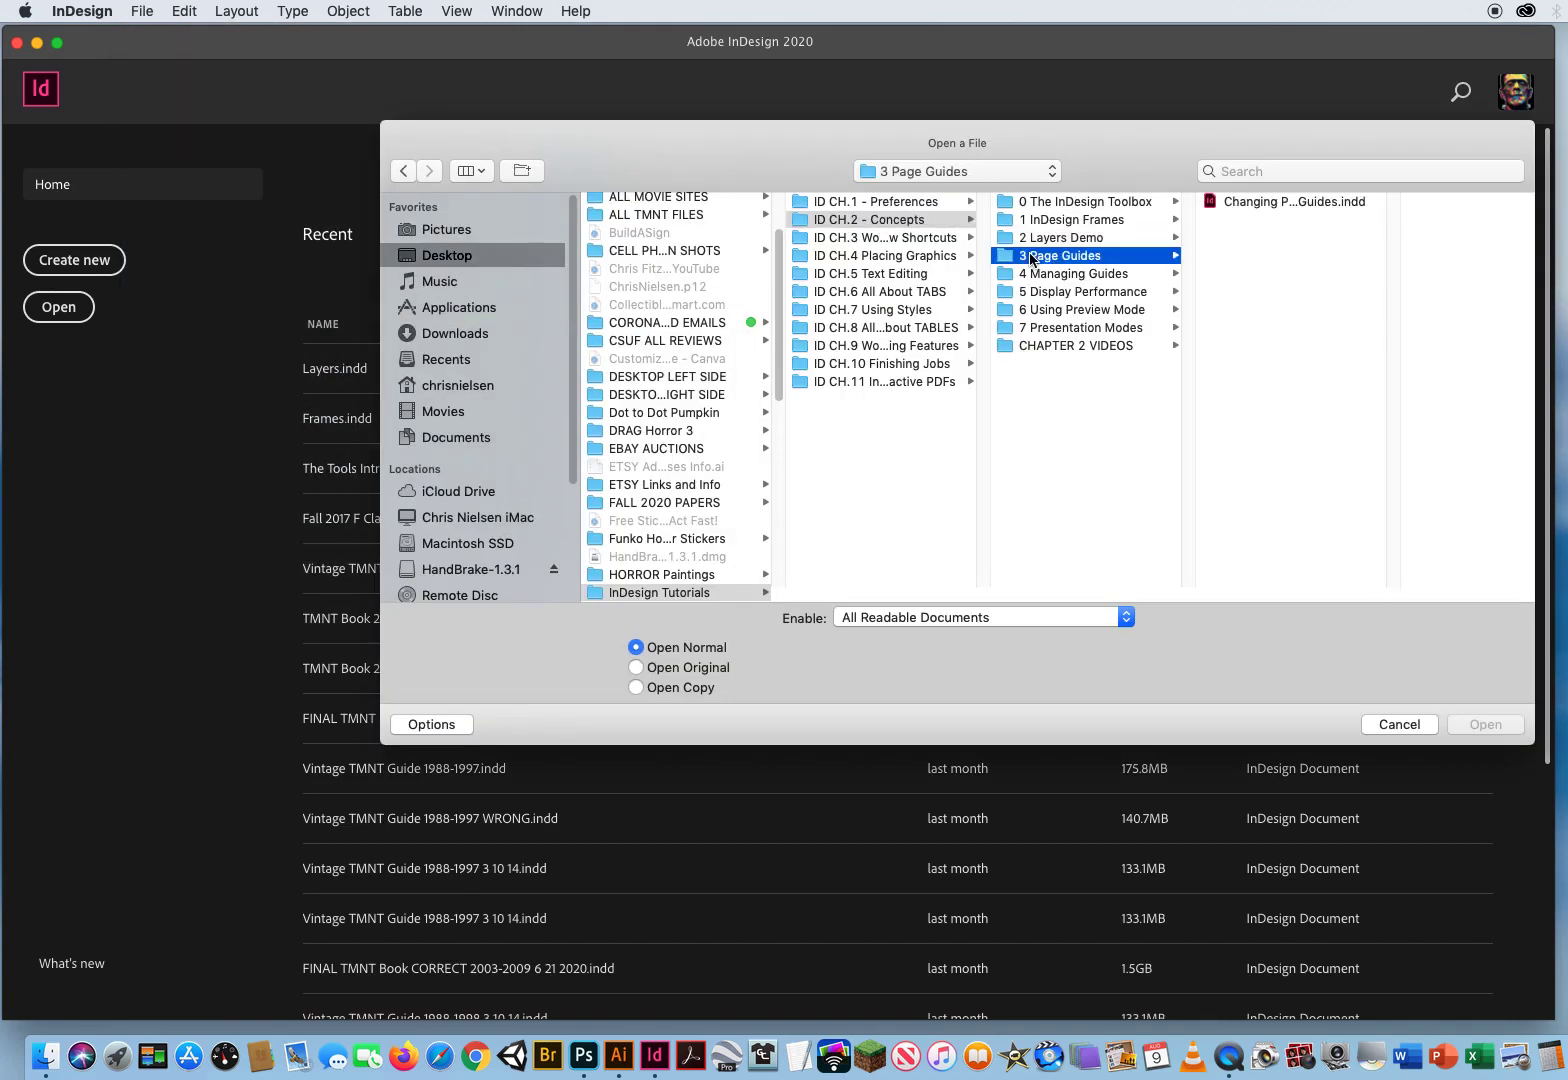
pyautogui.click(1246, 203)
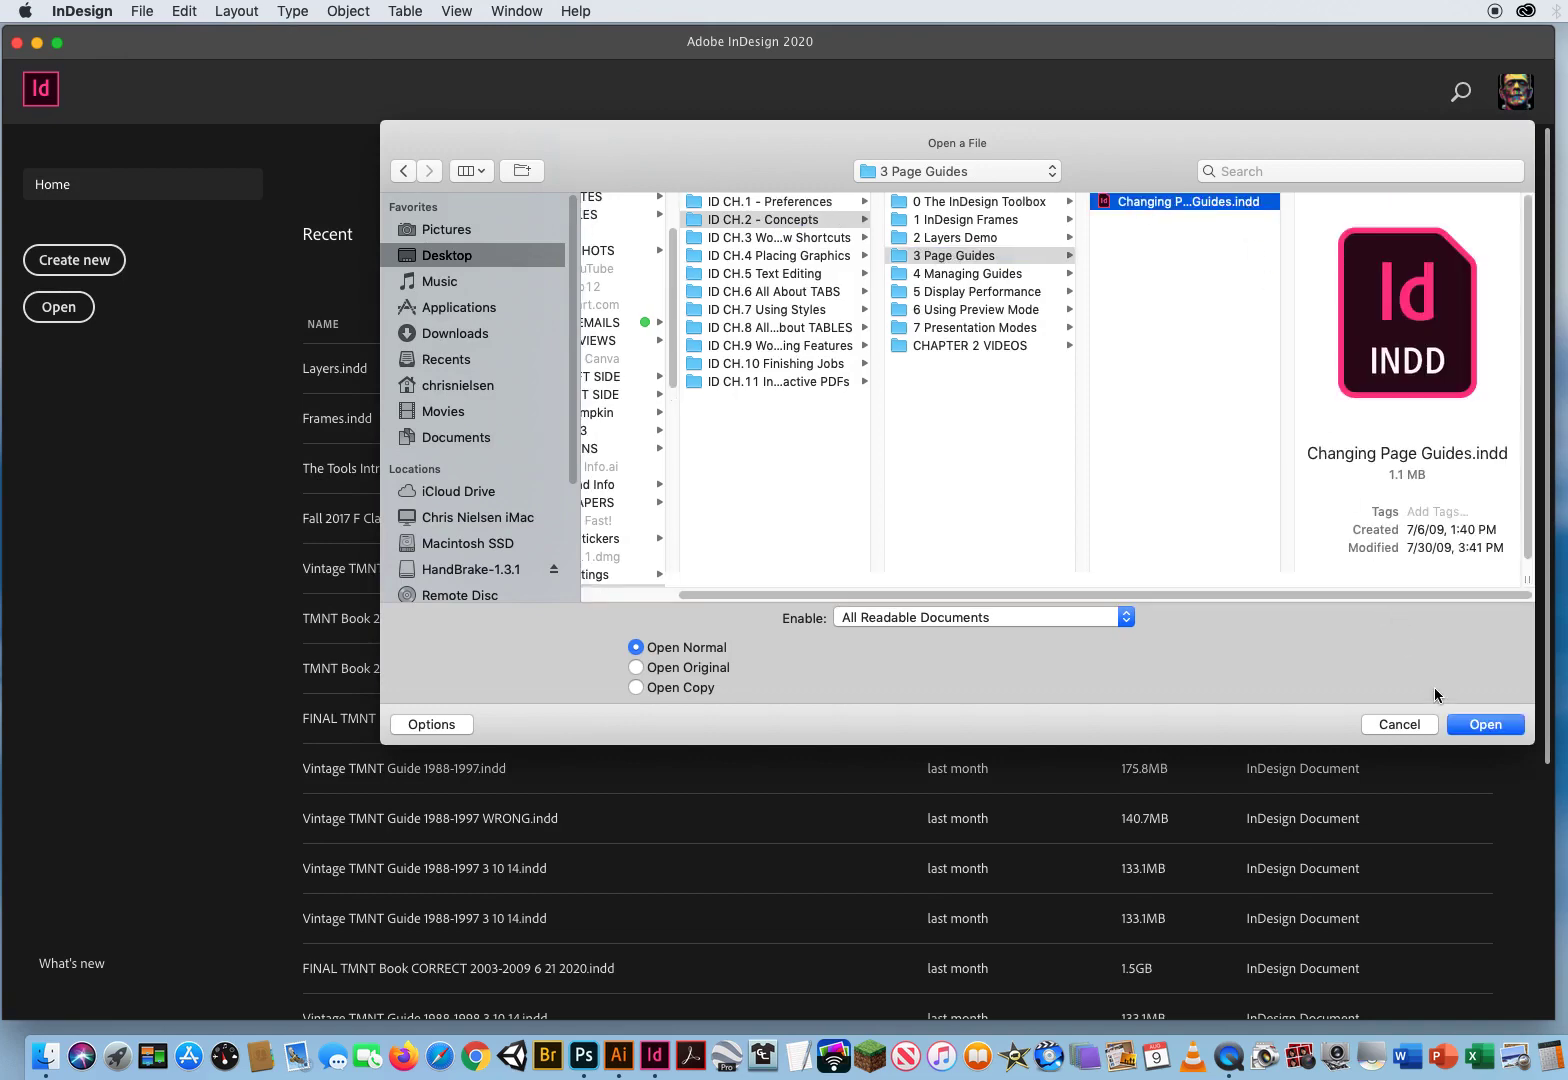
pyautogui.click(1474, 727)
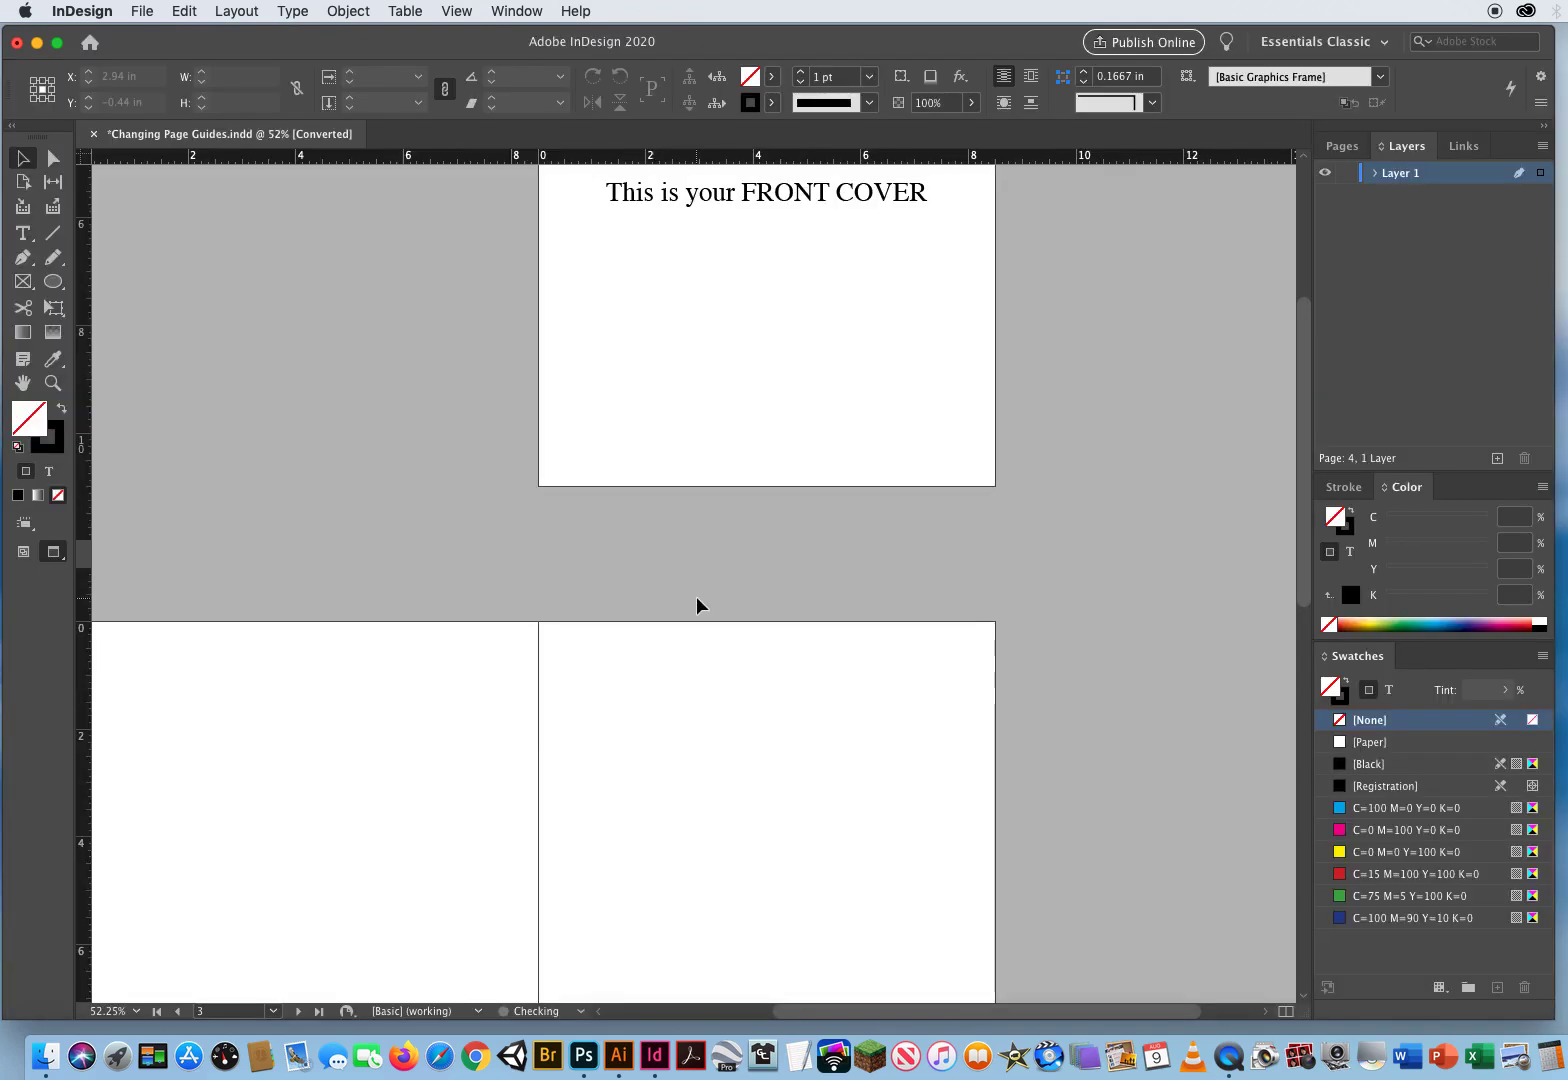
# Switch from Preview to Normal screen mode and look over the four-page document's spreads.
pyautogui.moveTo(644, 326); pyautogui.dragTo(698, 470)
pyautogui.scroll(-5, 698, 470)
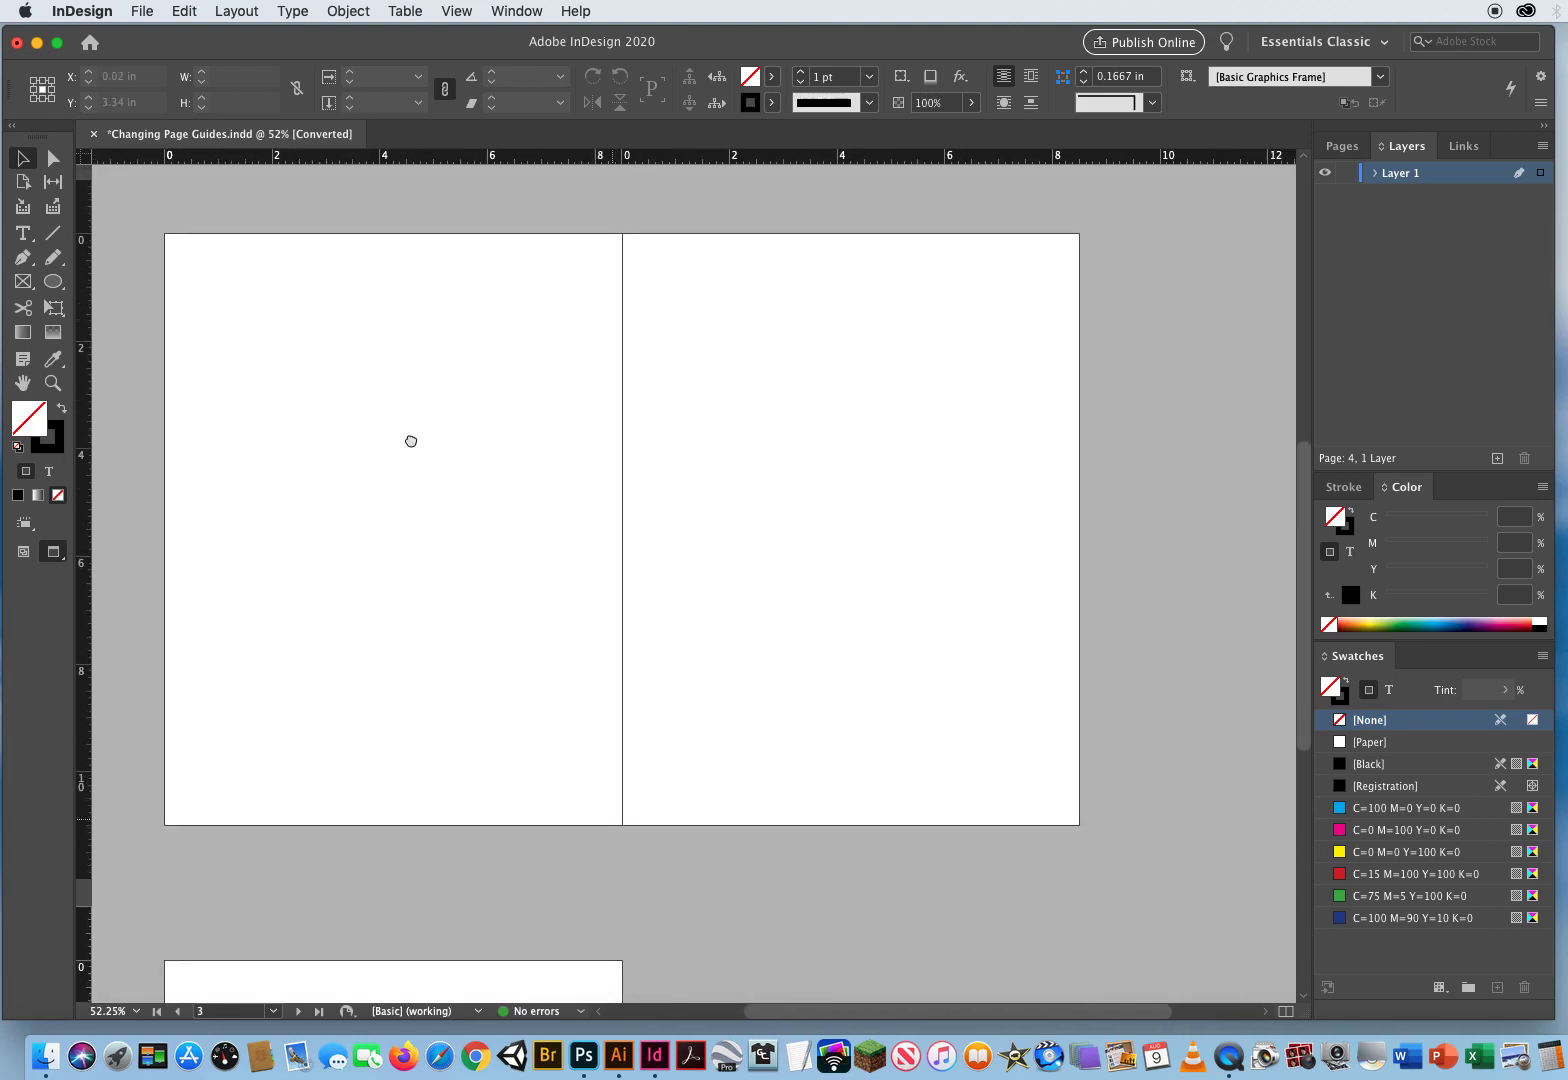
pyautogui.moveTo(514, 731); pyautogui.dragTo(660, 218)
pyautogui.scroll(7, 621, 590)
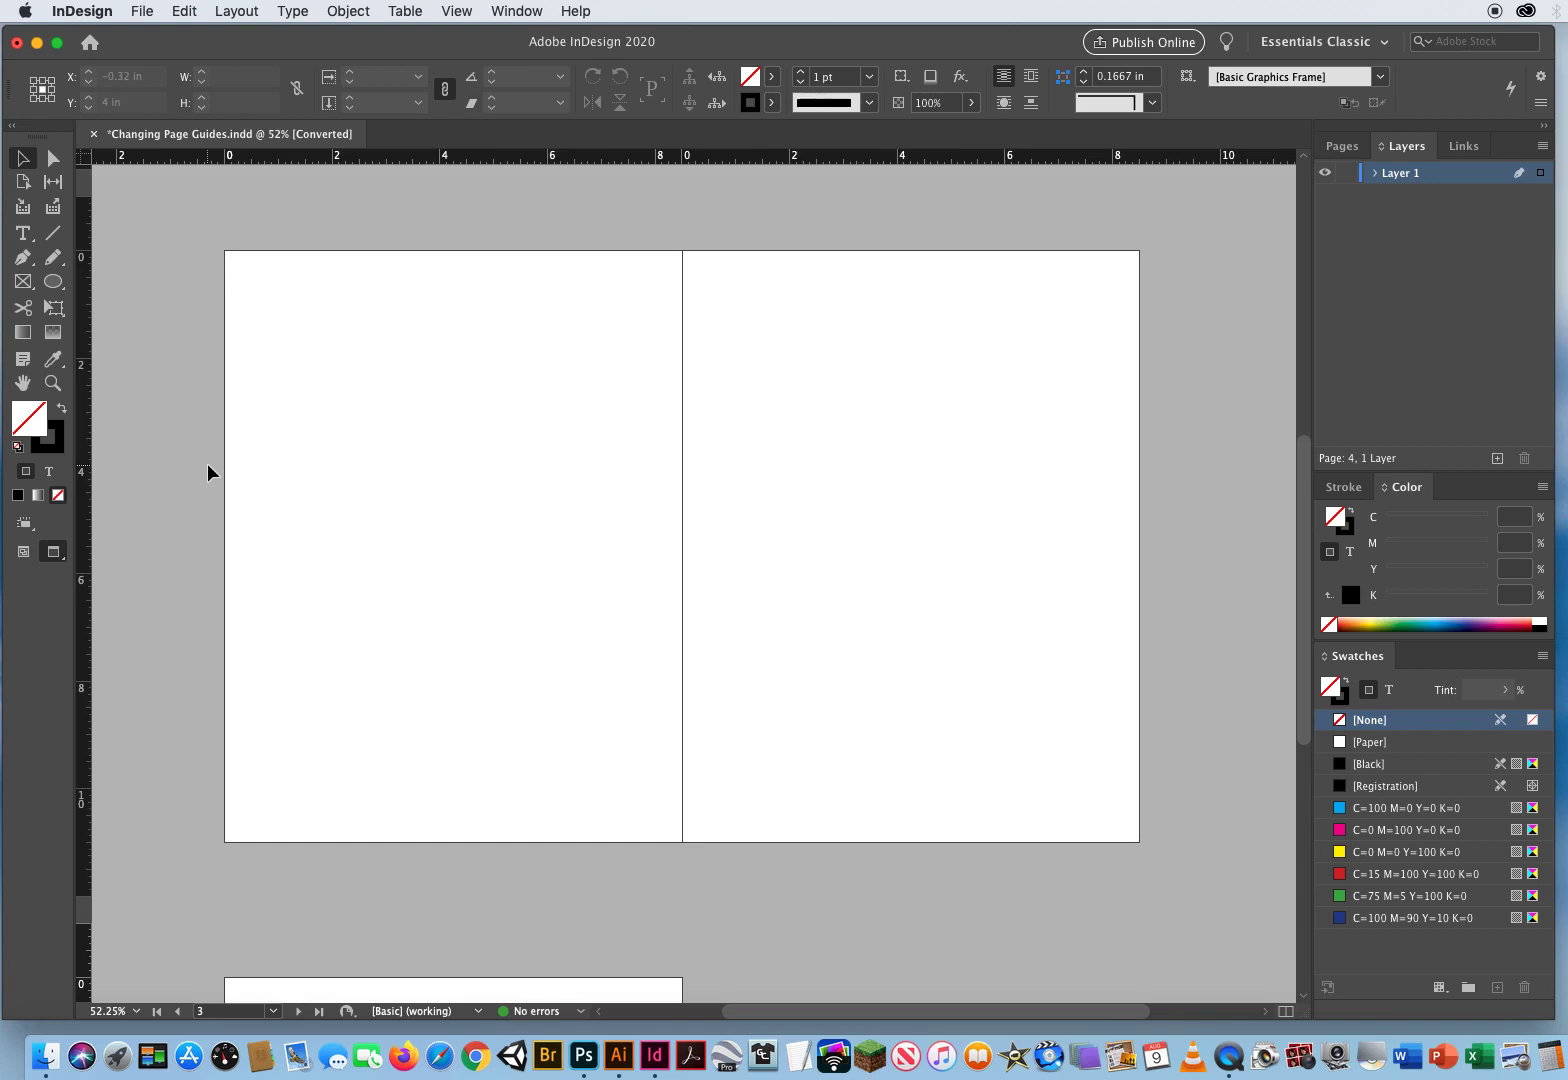
pyautogui.press('w')
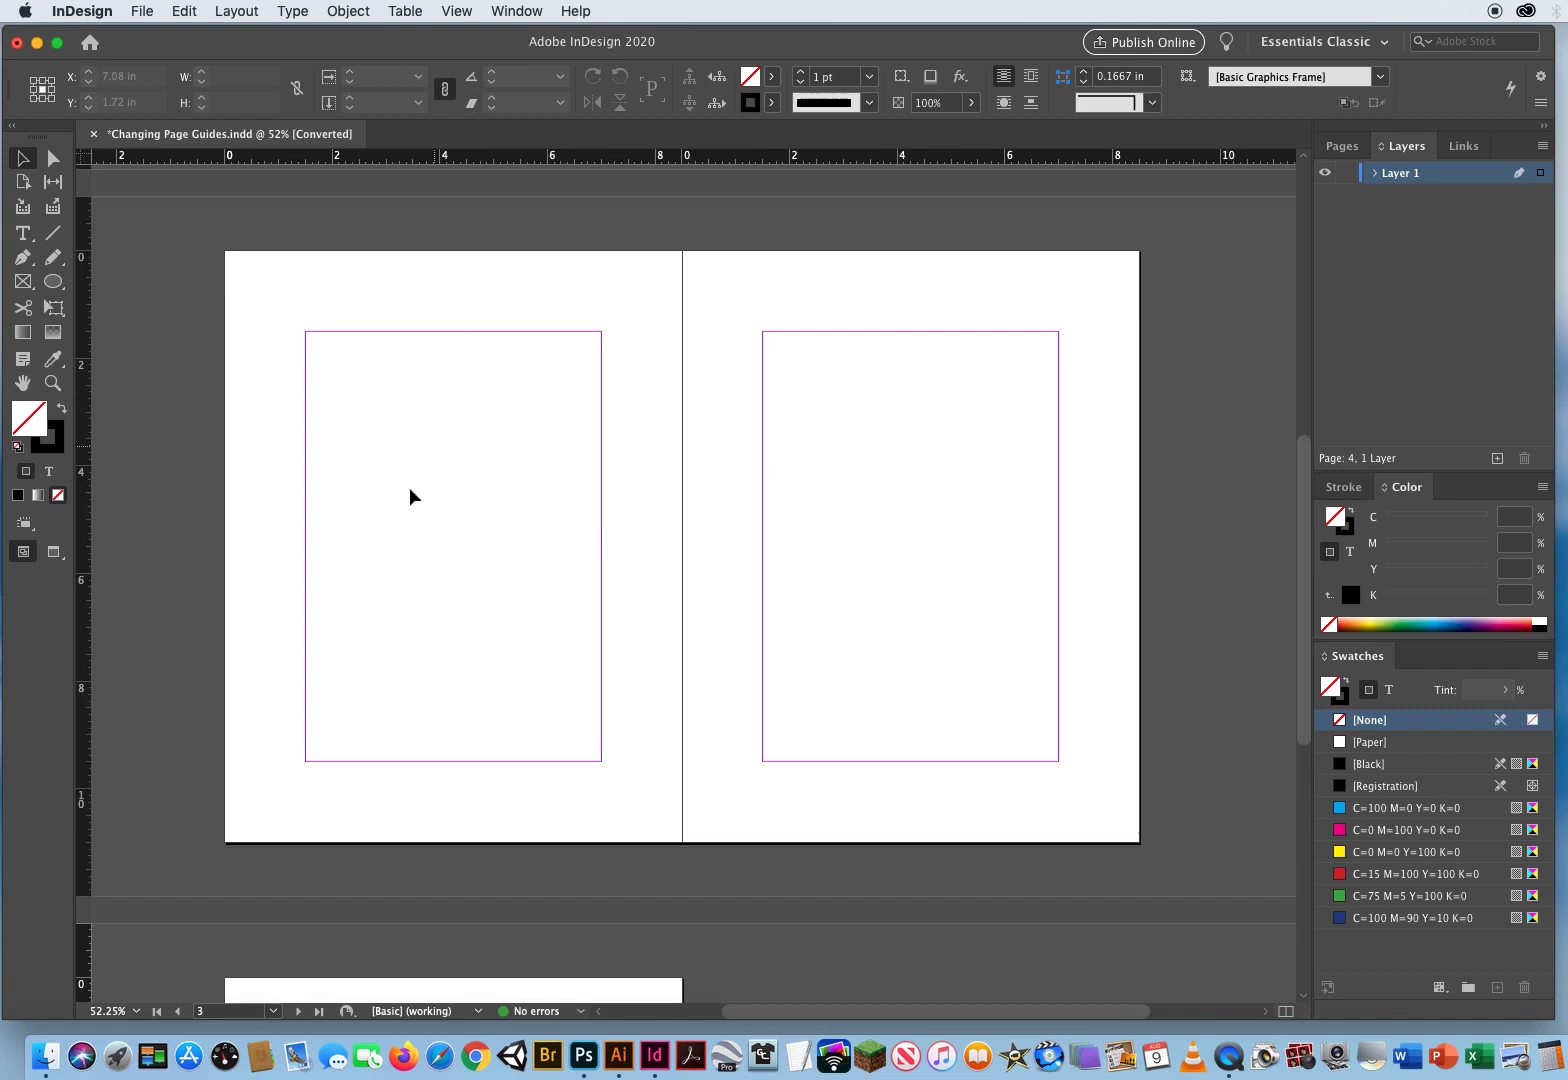
pyautogui.moveTo(662, 353); pyautogui.dragTo(535, 384)
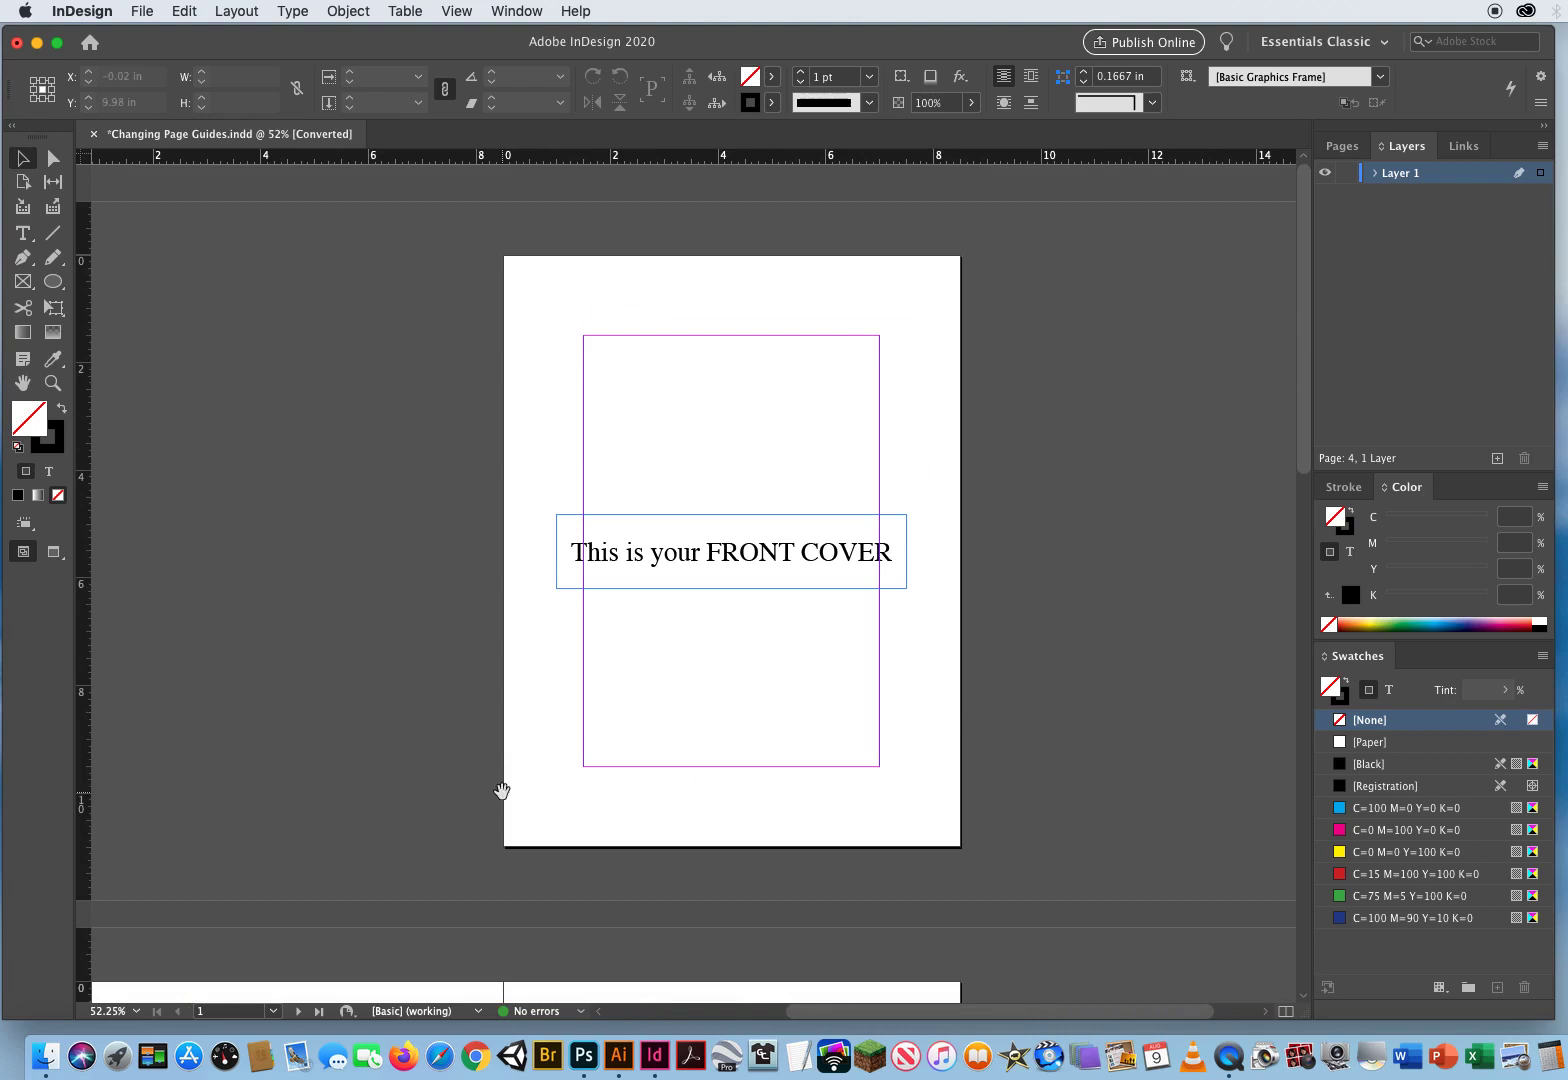
pyautogui.scroll(-15, 640, 760)
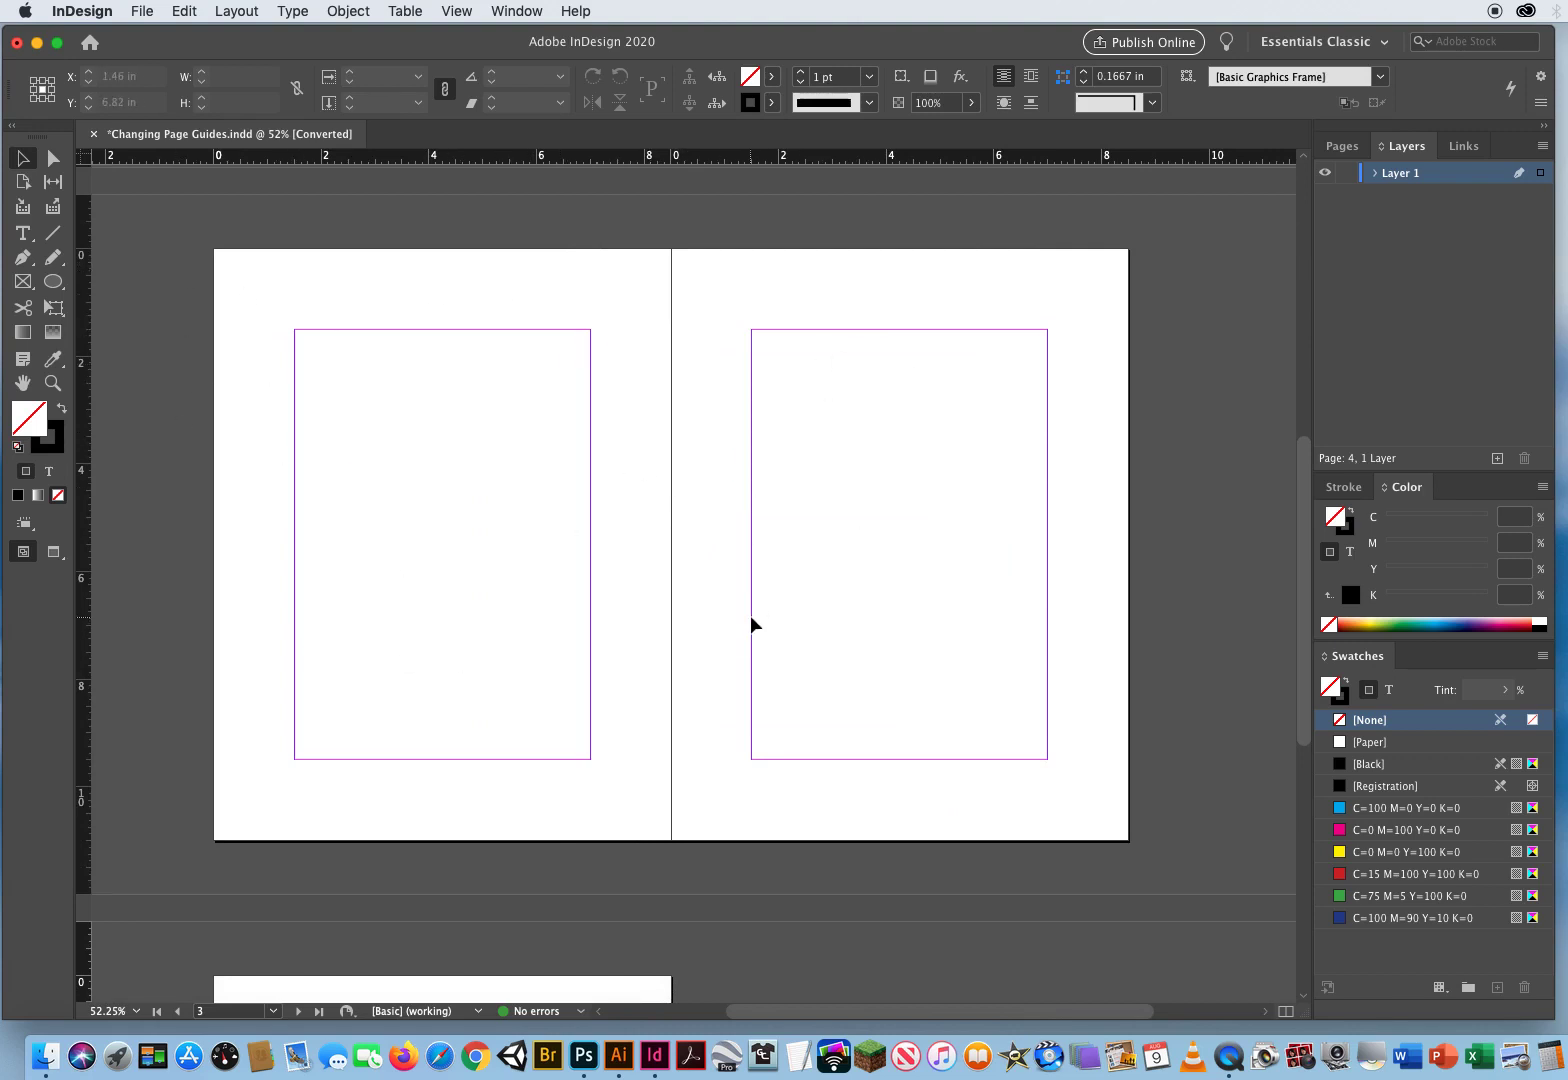
pyautogui.moveTo(395, 679)
pyautogui.mouseDown()
pyautogui.moveTo(395, 577)
pyautogui.moveTo(402, 653)
pyautogui.mouseUp()
# Show the Pages panel thumbnails and select page 1, bringing the front cover into view.
pyautogui.click(1341, 146)
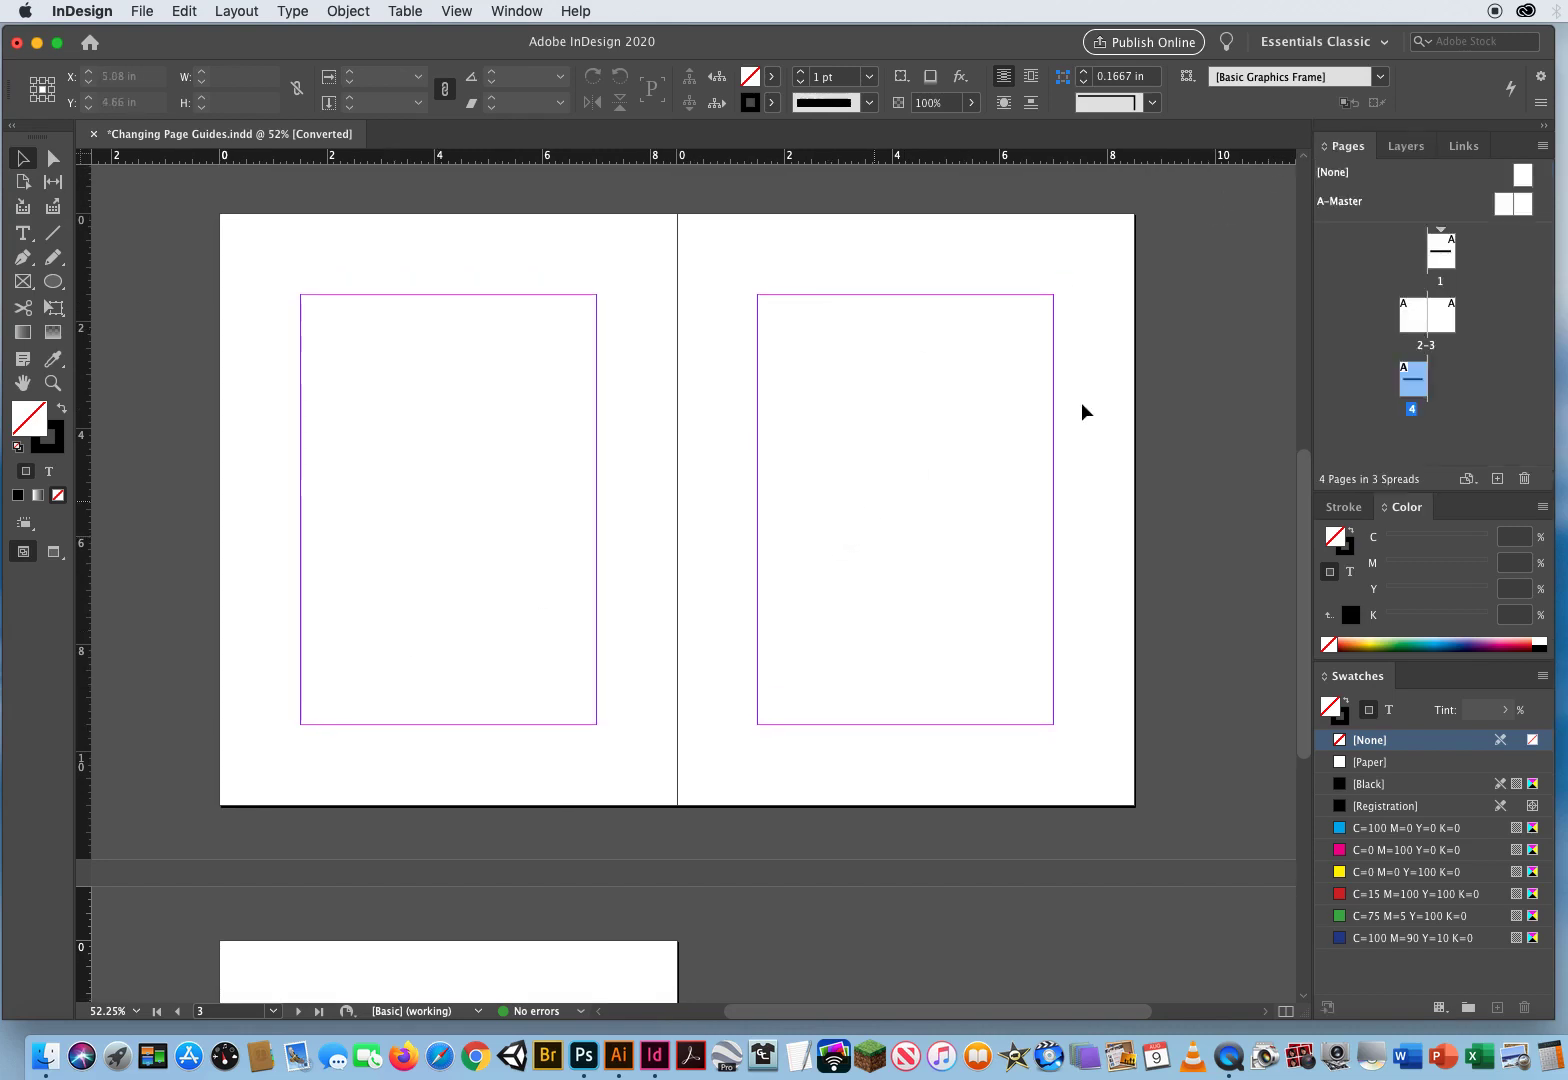
pyautogui.click(1443, 257)
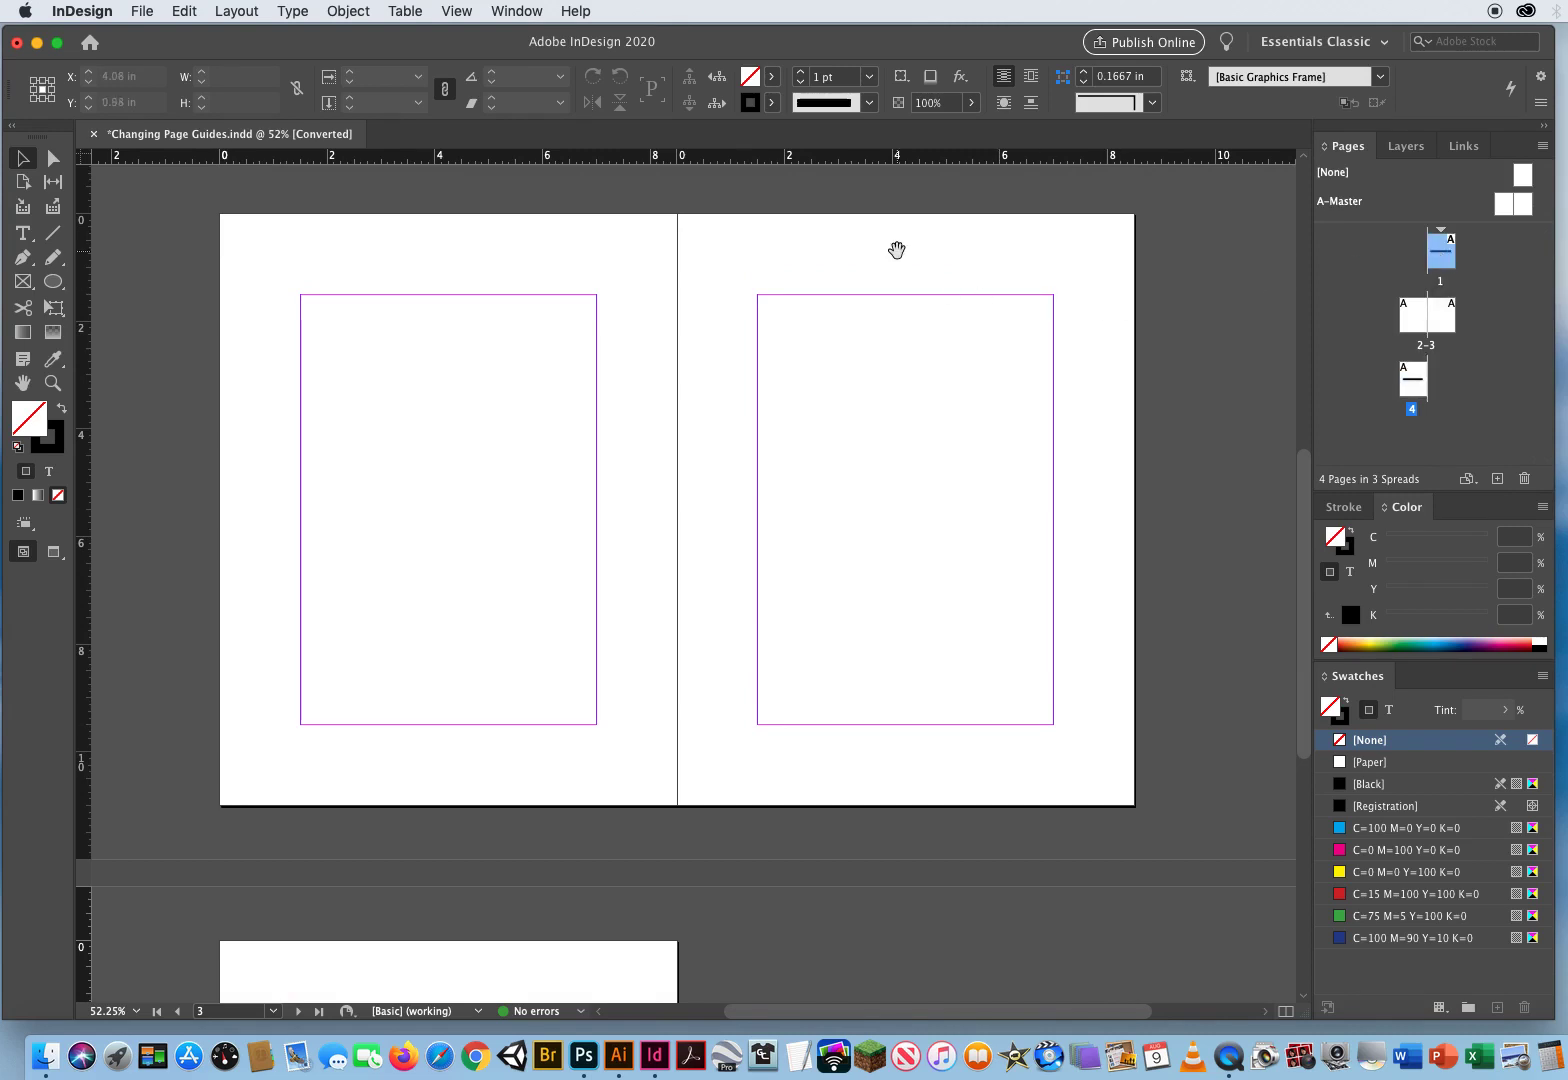
pyautogui.scroll(5, 847, 497)
pyautogui.moveTo(851, 446); pyautogui.dragTo(917, 241)
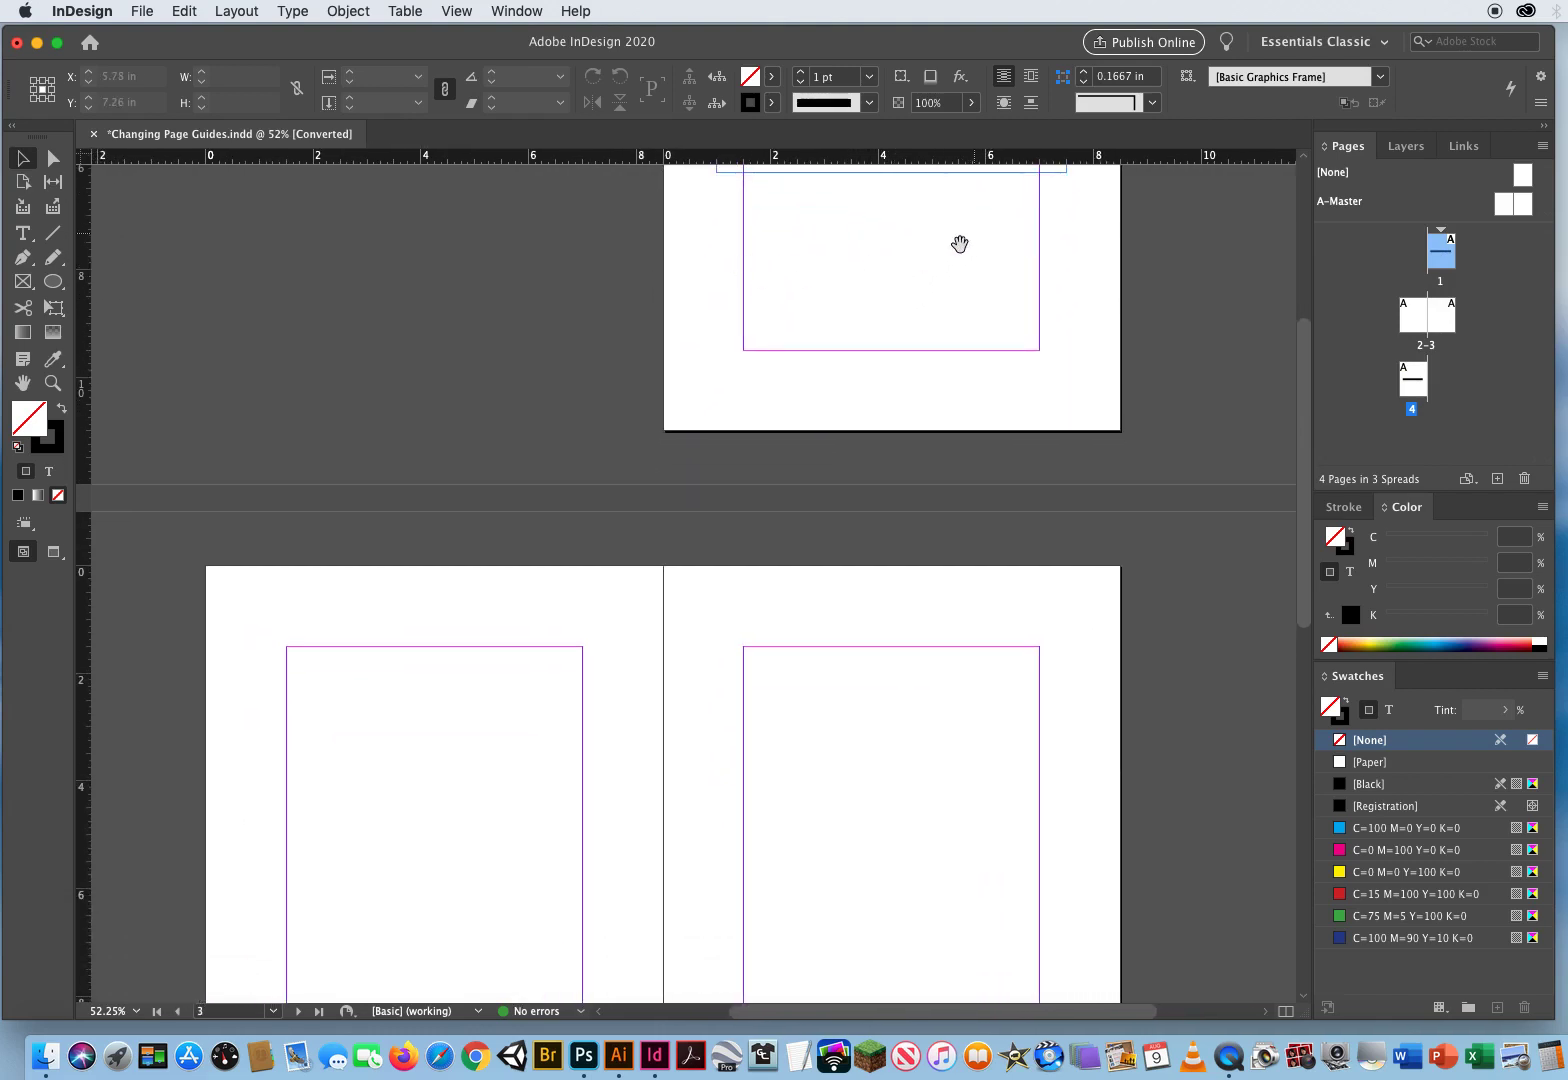
pyautogui.moveTo(774, 428); pyautogui.dragTo(781, 438)
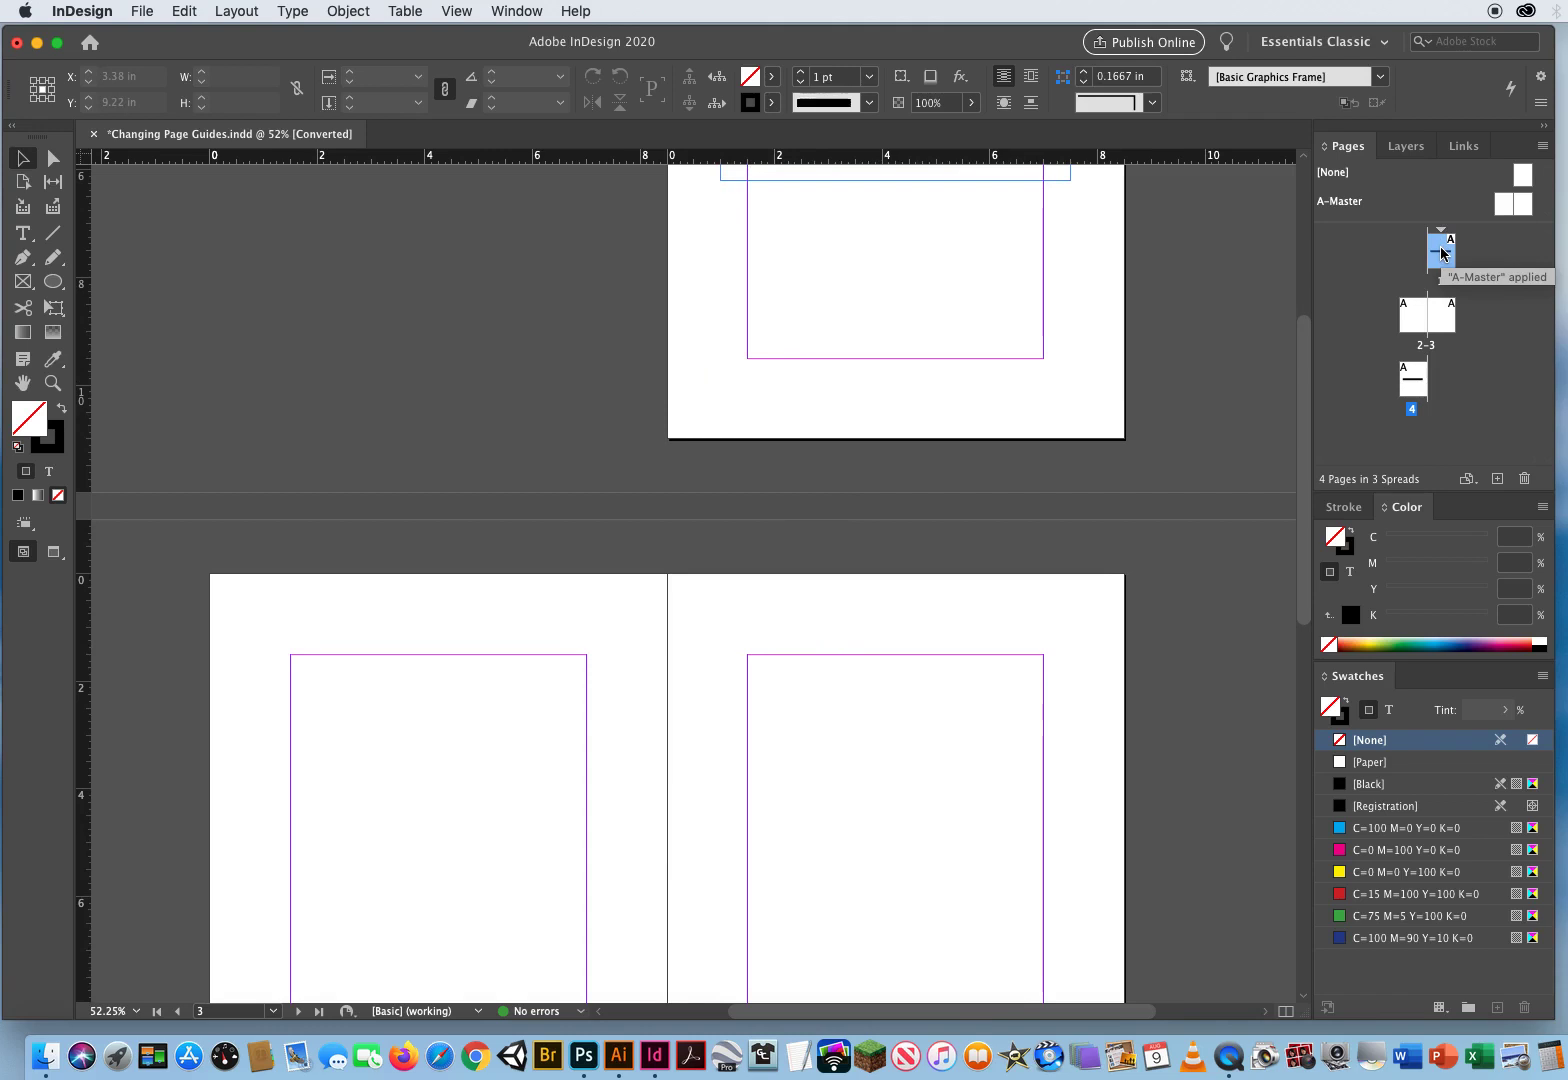
# Set page 1's linked Top, Bottom, Inside and Outside margins to 0.5 in.
pyautogui.click(236, 12)
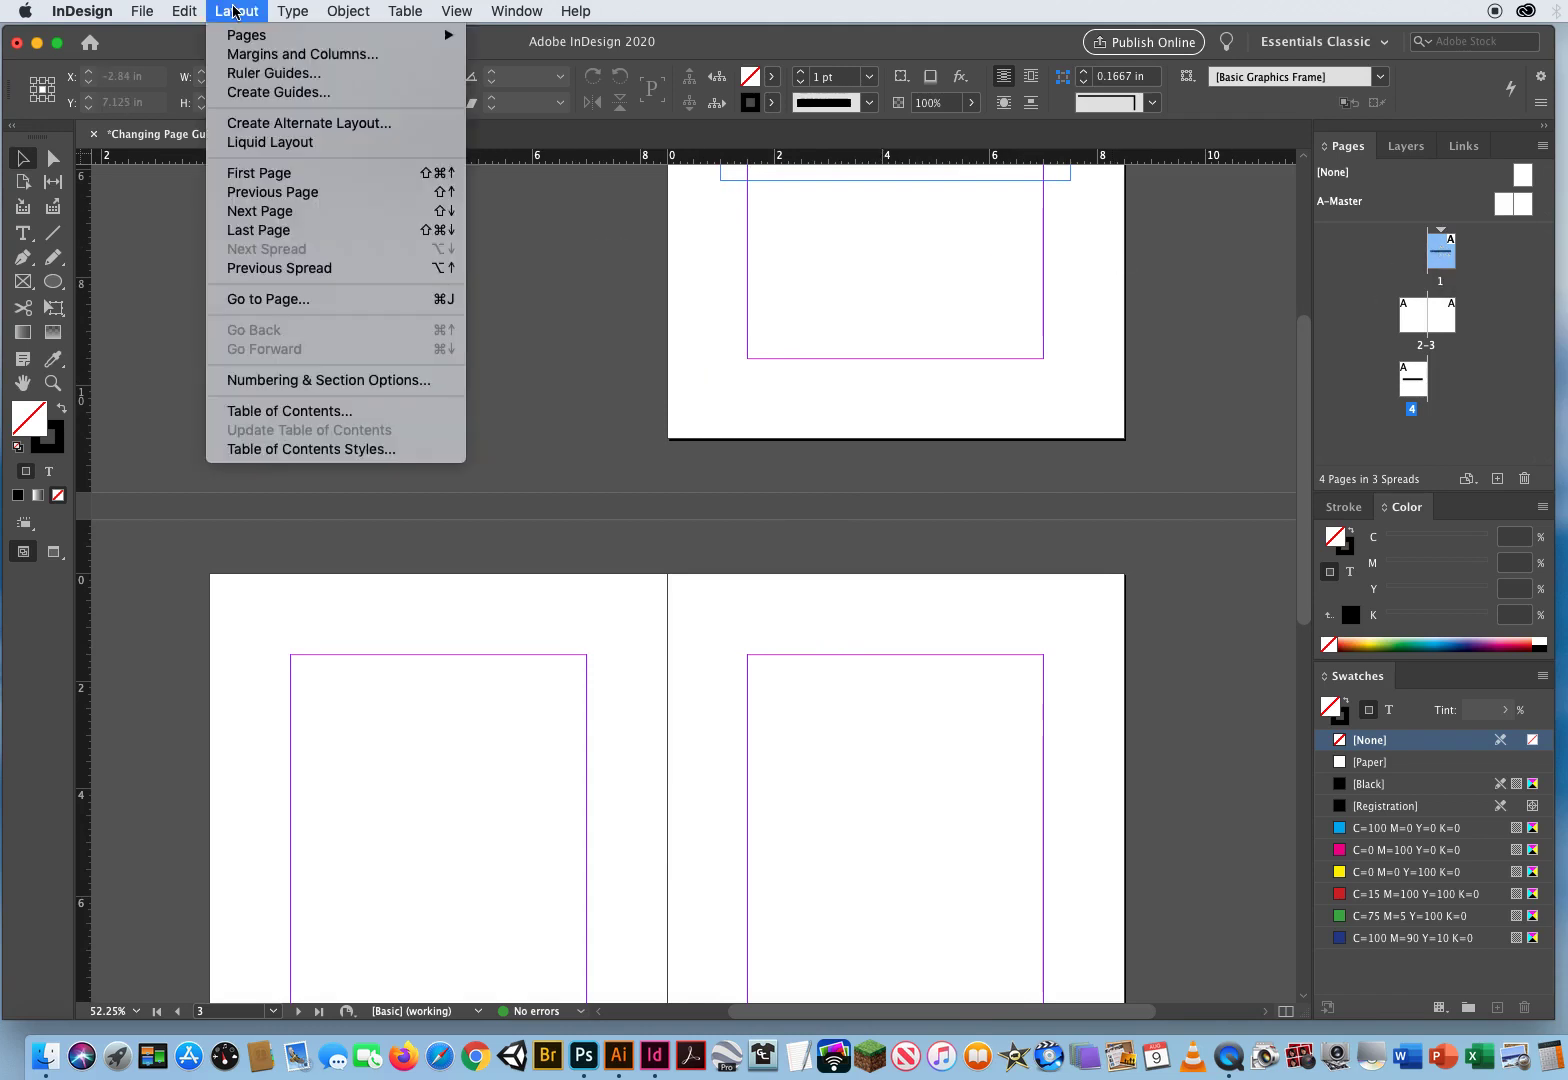
pyautogui.click(258, 55)
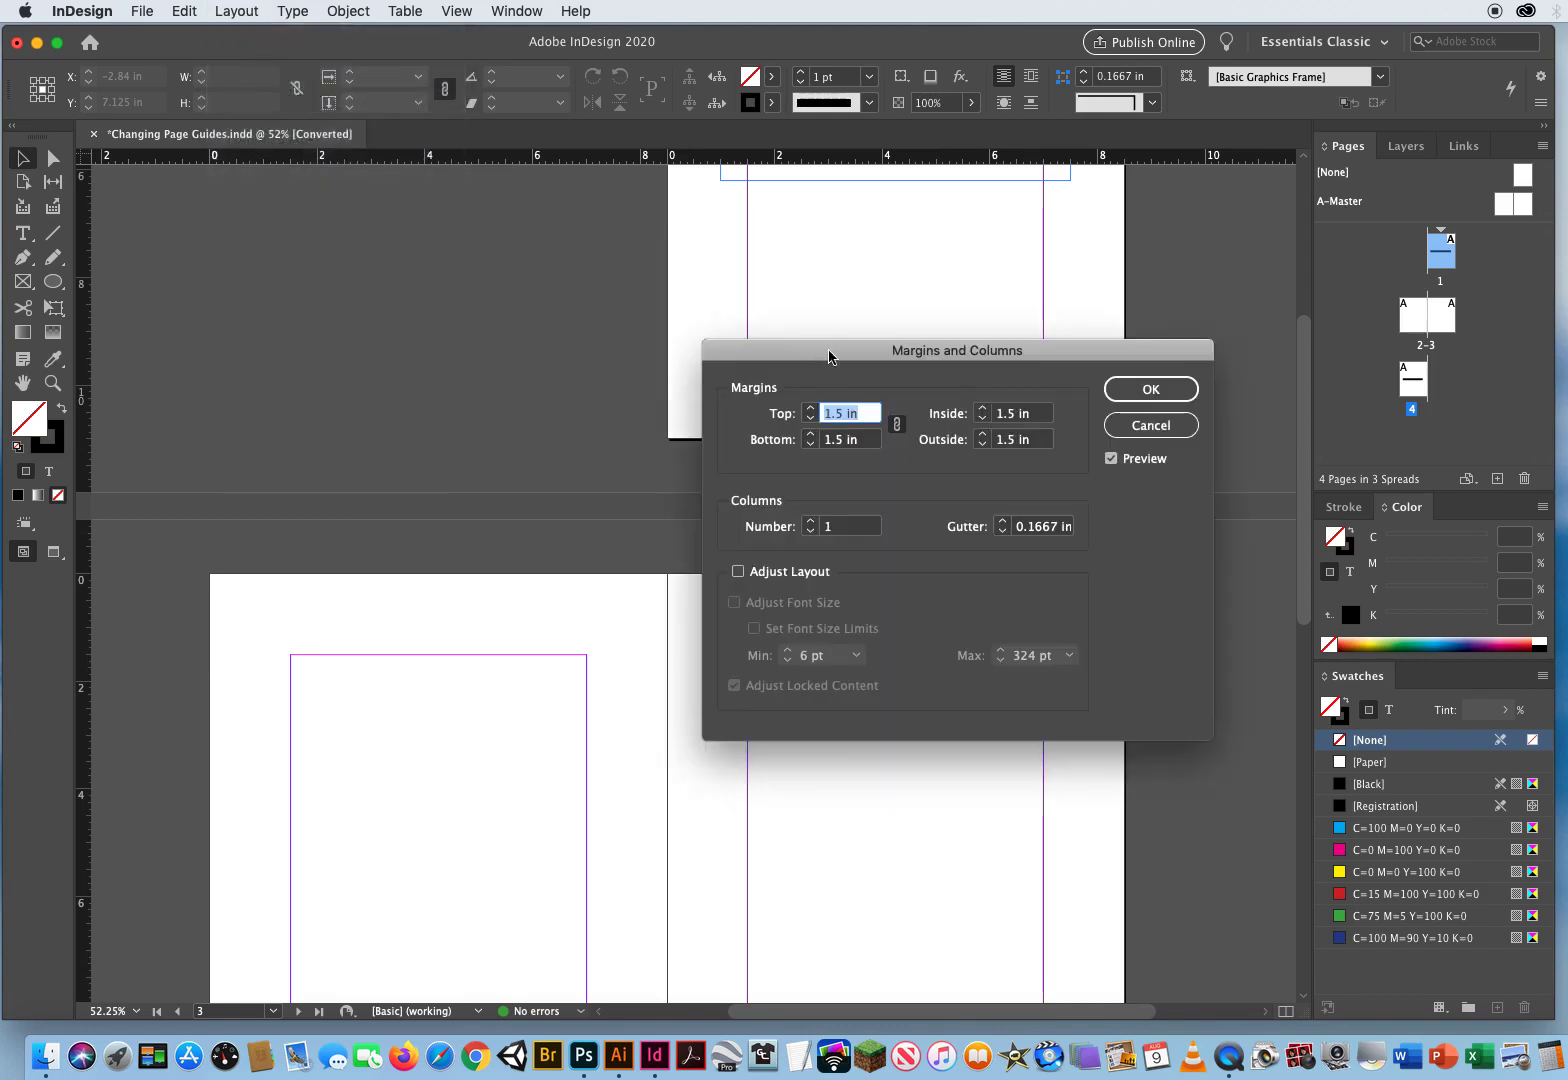
pyautogui.moveTo(829, 352); pyautogui.dragTo(260, 204)
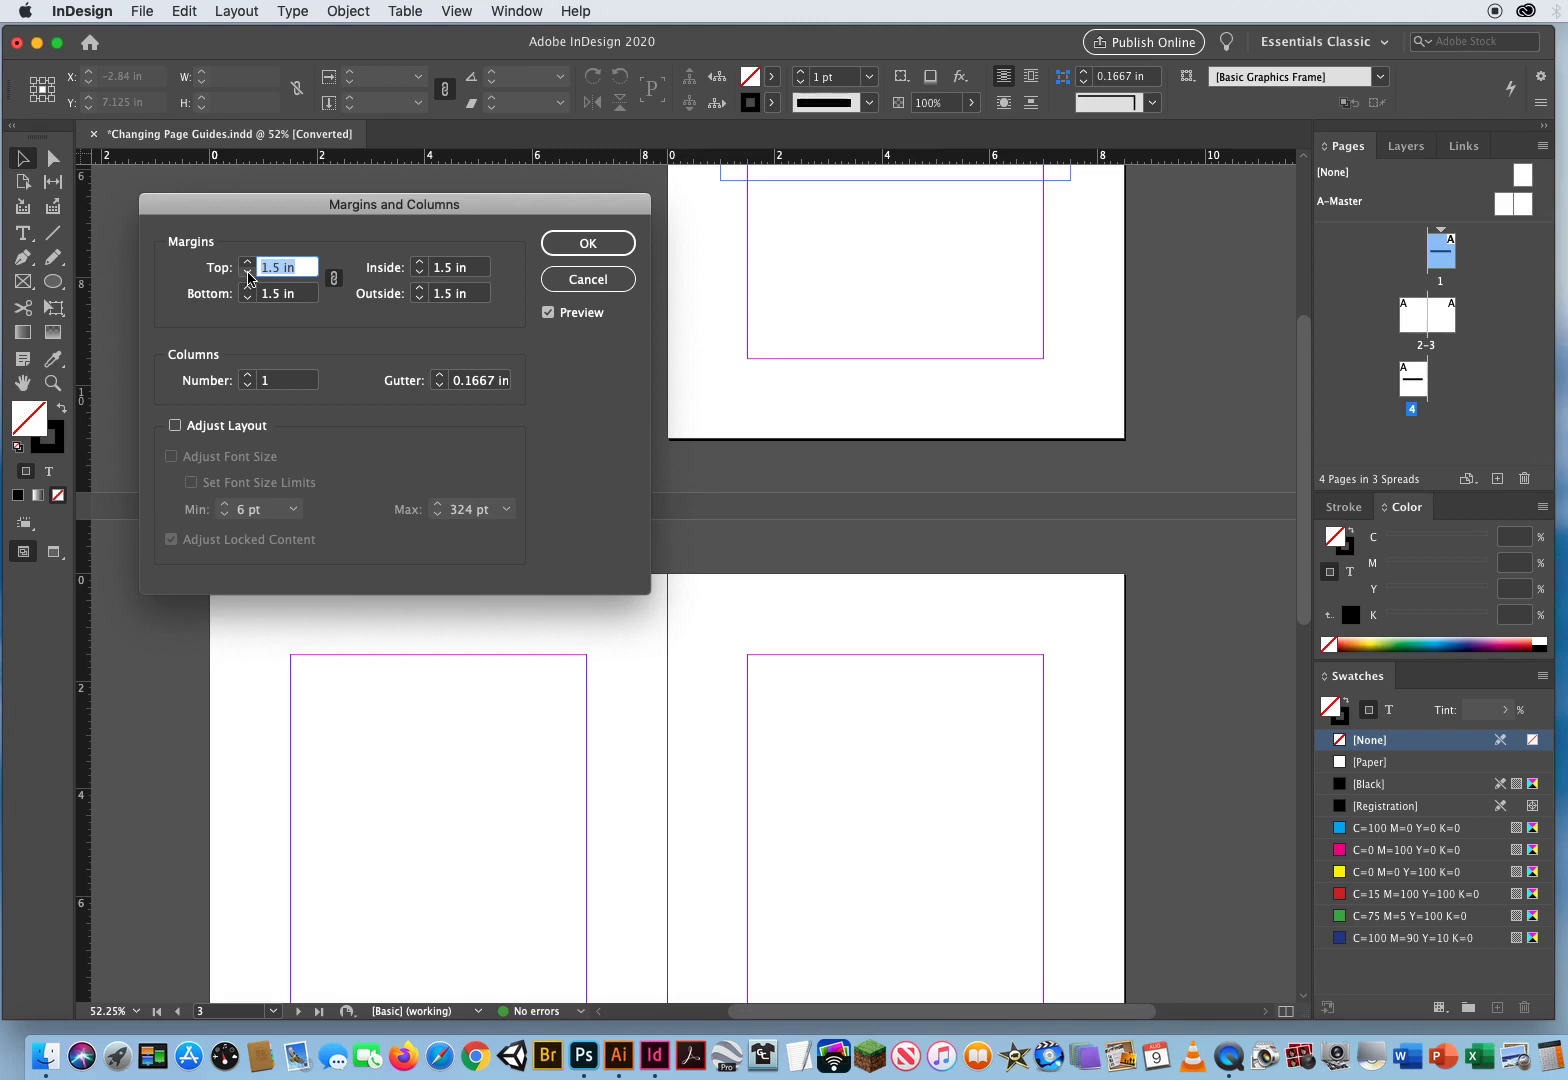
pyautogui.moveTo(247, 273); pyautogui.dragTo(247, 273)
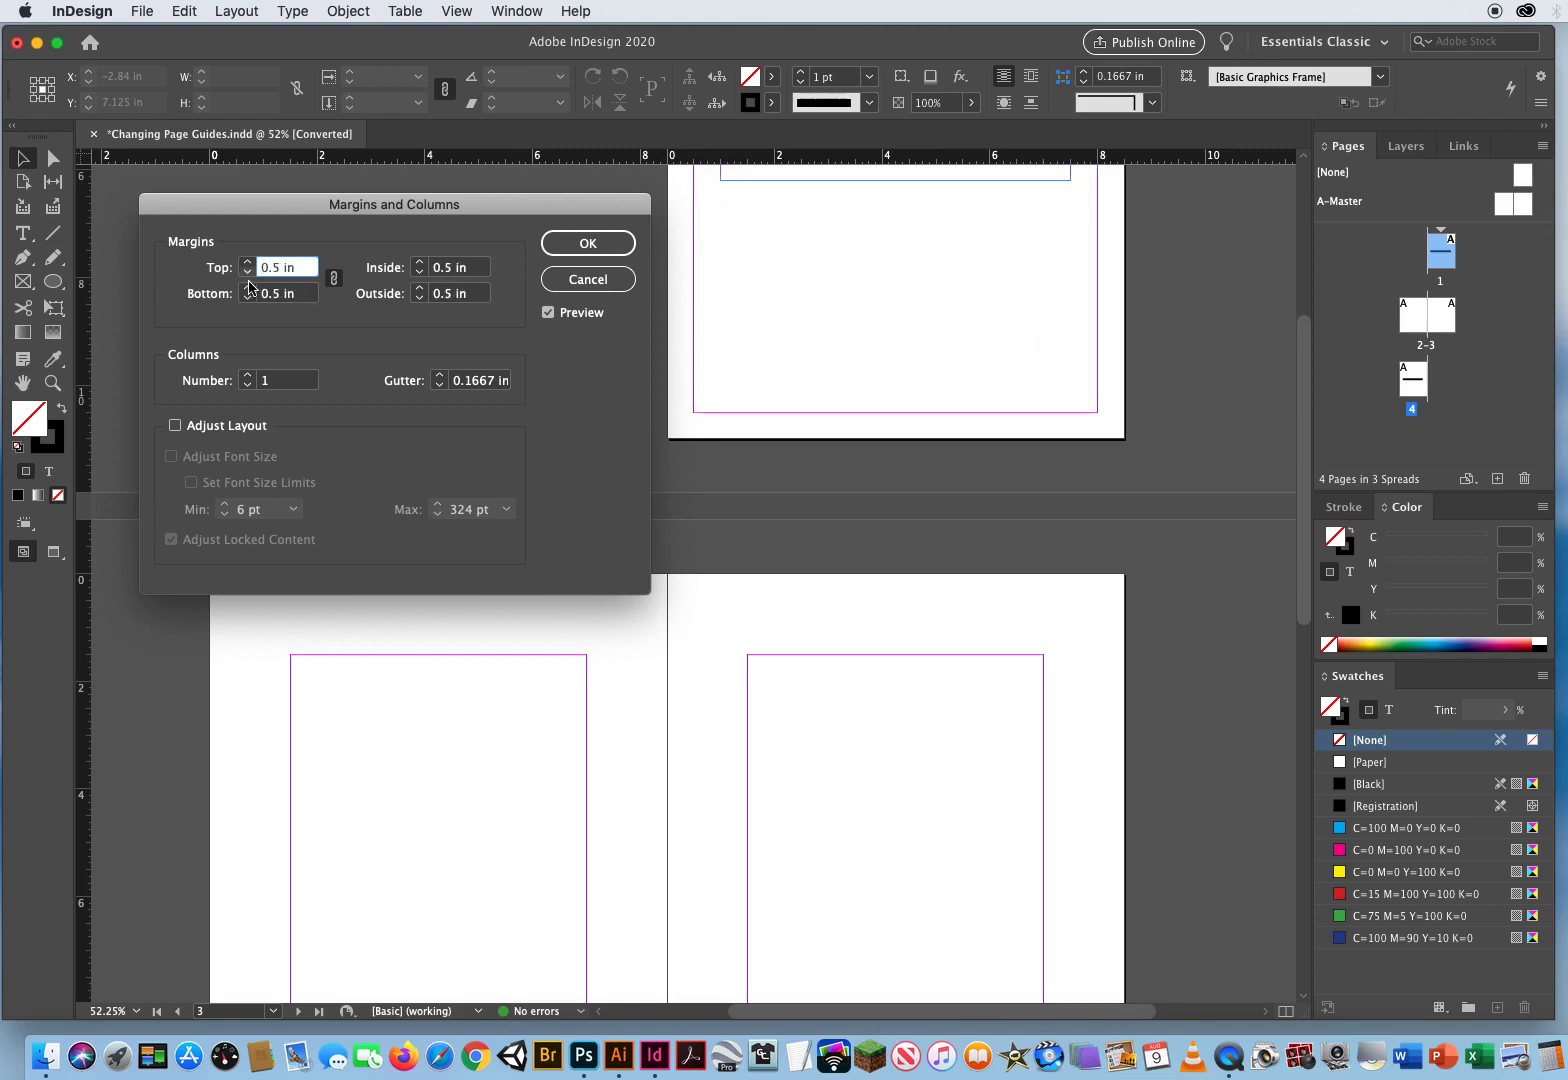
pyautogui.click(588, 243)
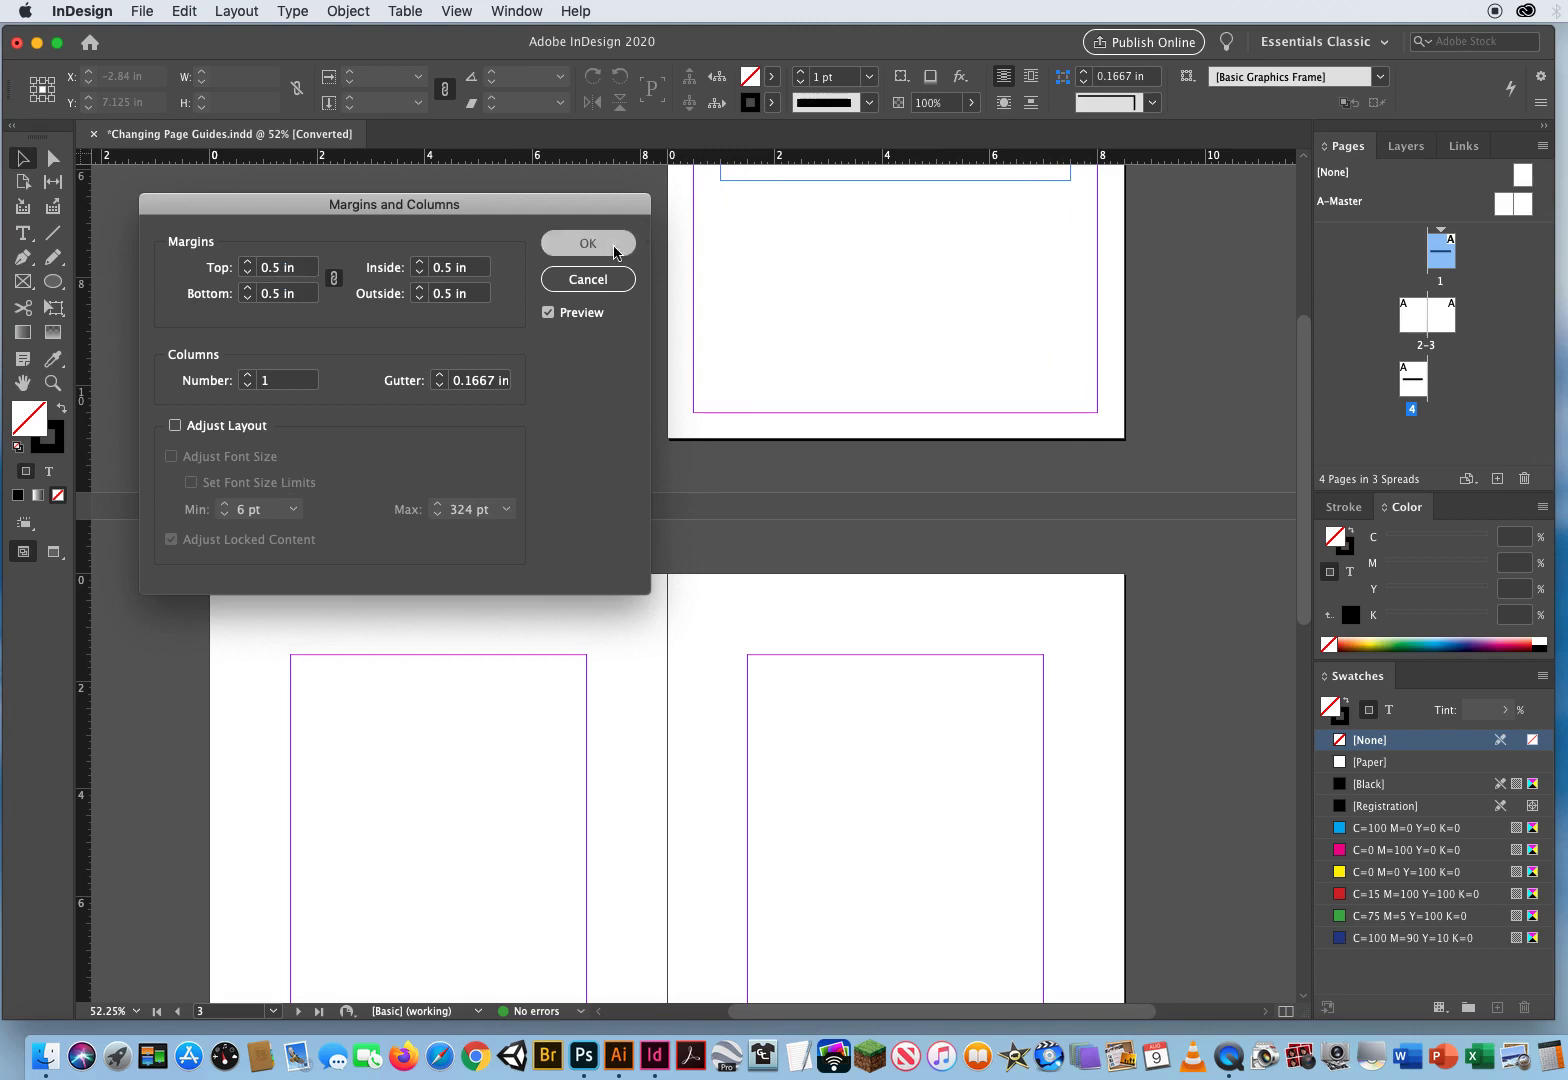
pyautogui.moveTo(796, 448); pyautogui.dragTo(510, 856)
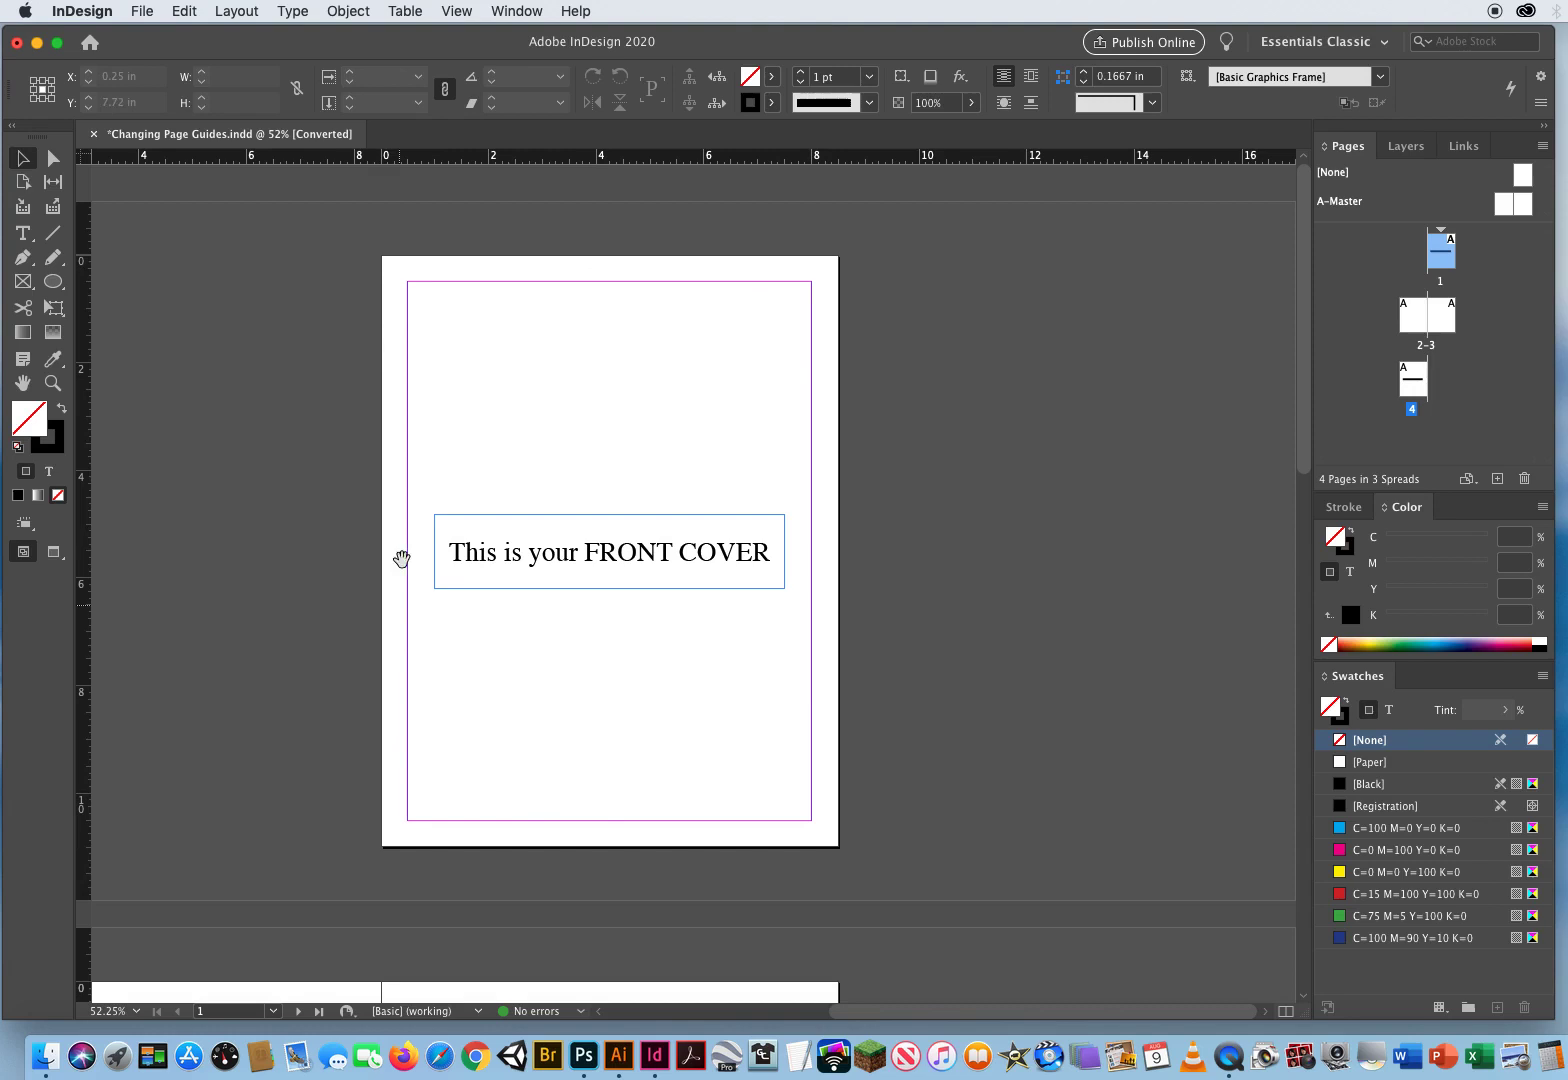
pyautogui.moveTo(466, 889); pyautogui.dragTo(694, 272)
pyautogui.scroll(-3, 738, 633)
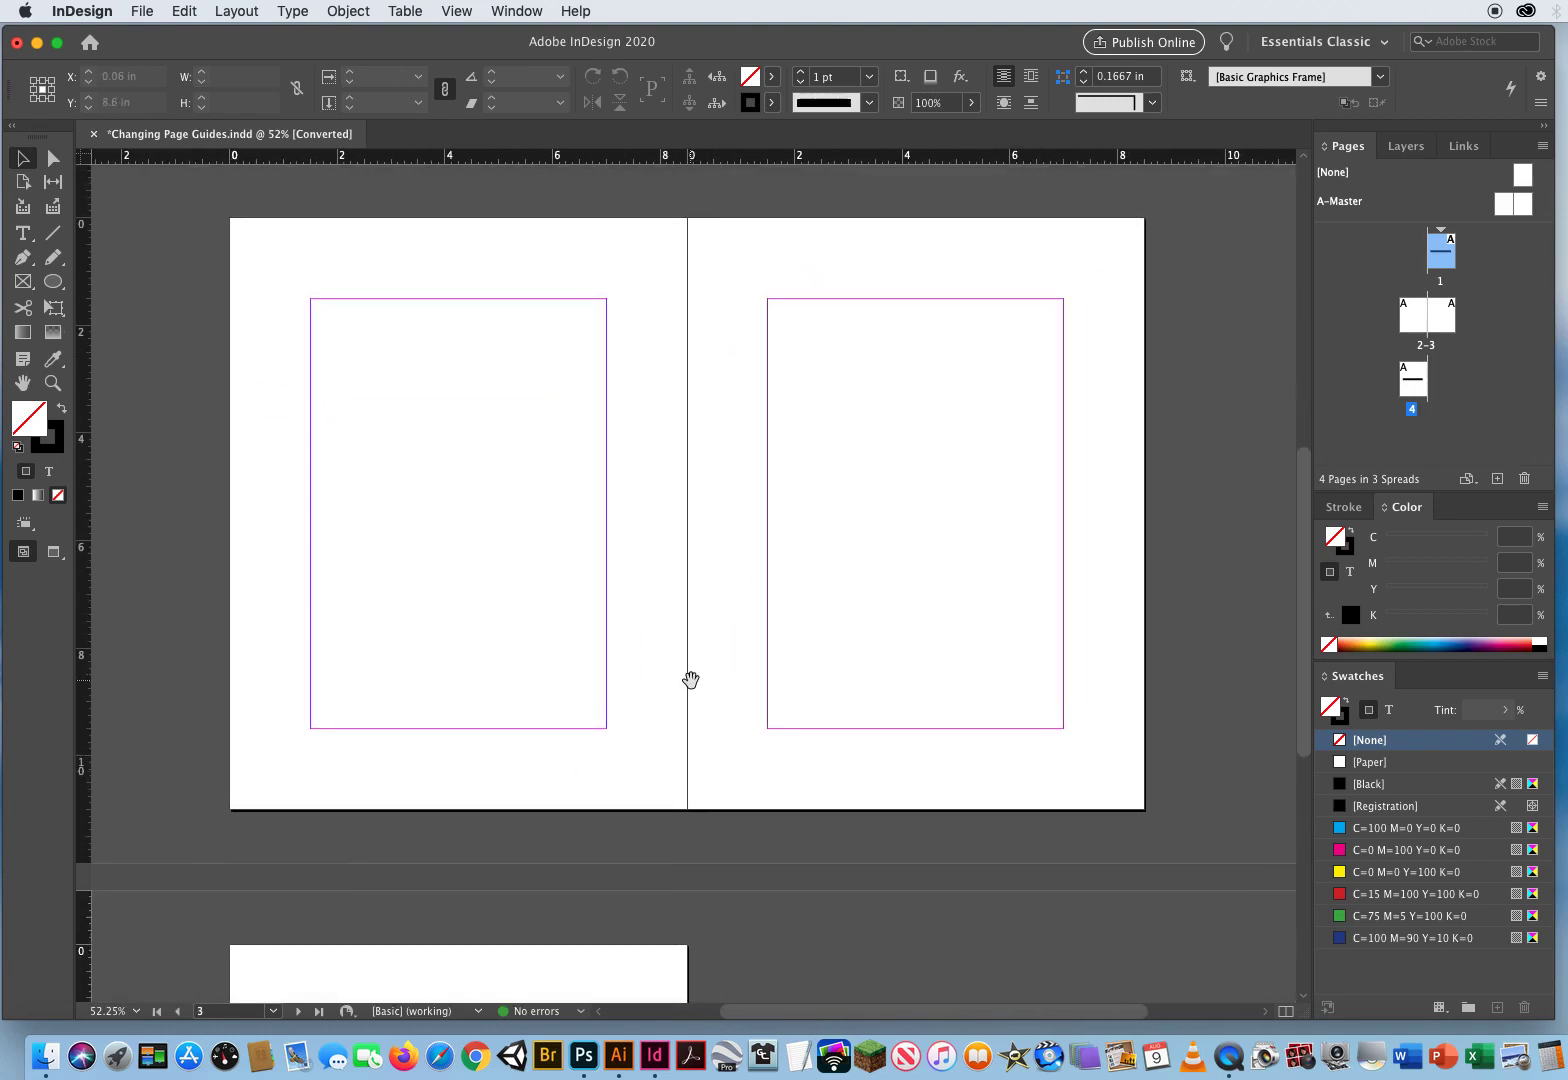
pyautogui.scroll(-10, 587, 787)
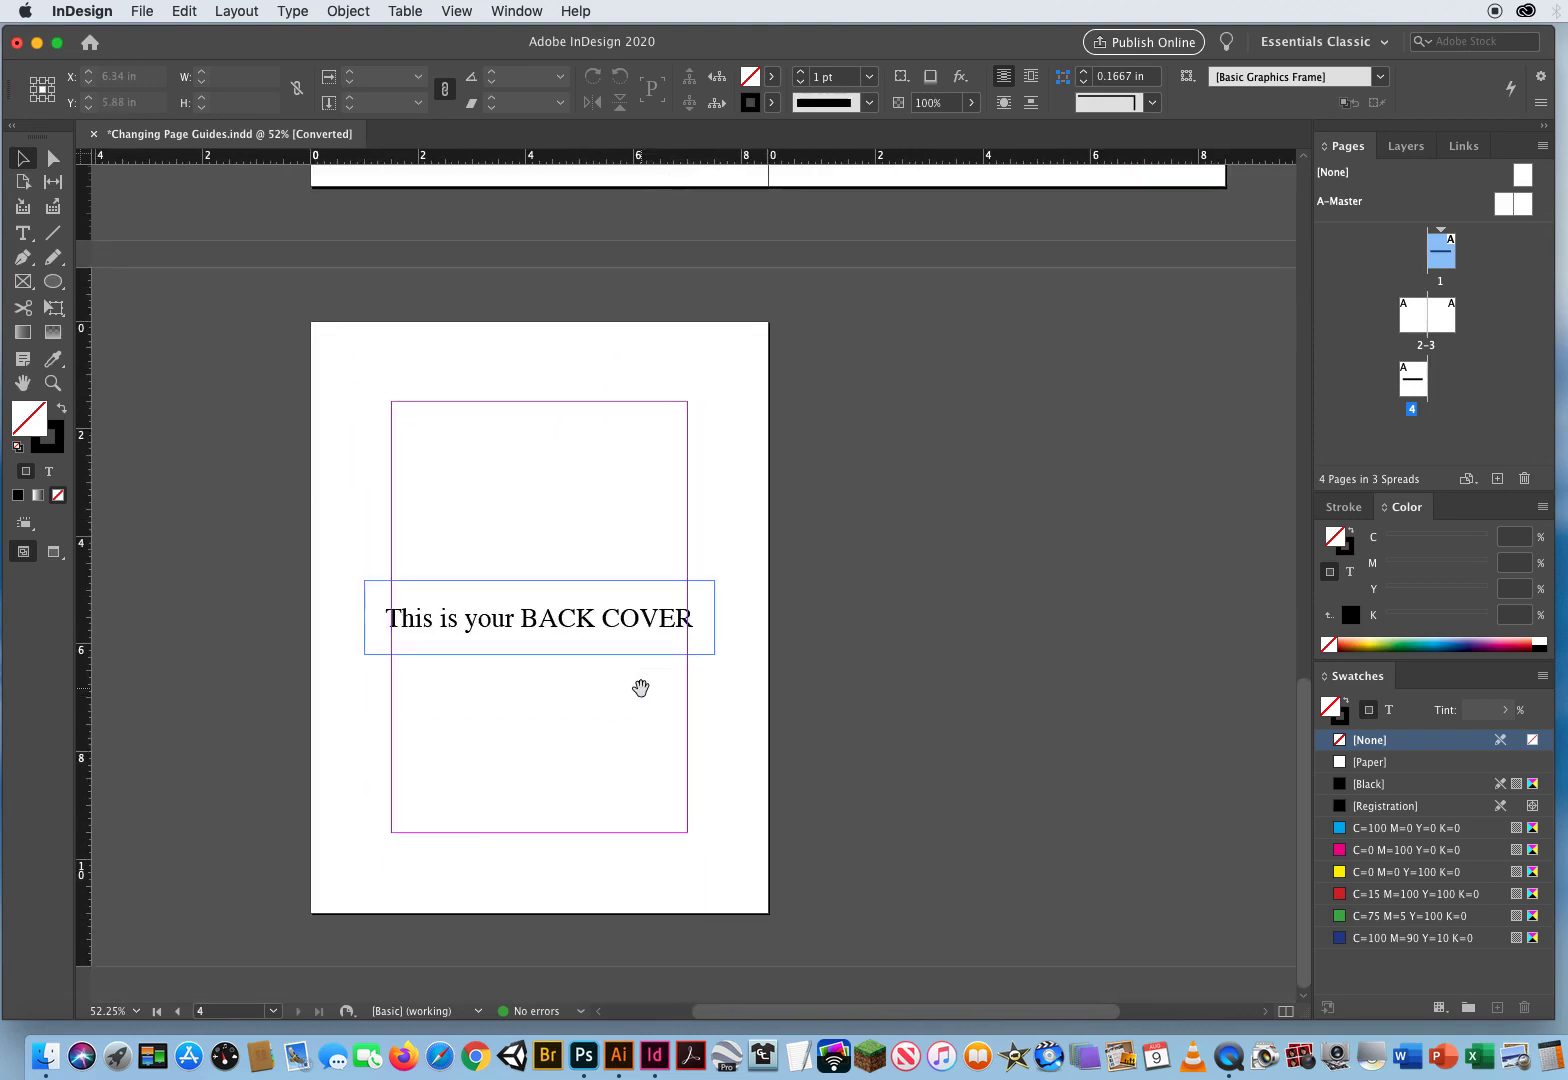
pyautogui.hscroll(-3, 640, 686)
pyautogui.hscroll(5, 728, 469)
pyautogui.scroll(4, 728, 469)
pyautogui.moveTo(698, 337); pyautogui.dragTo(623, 812)
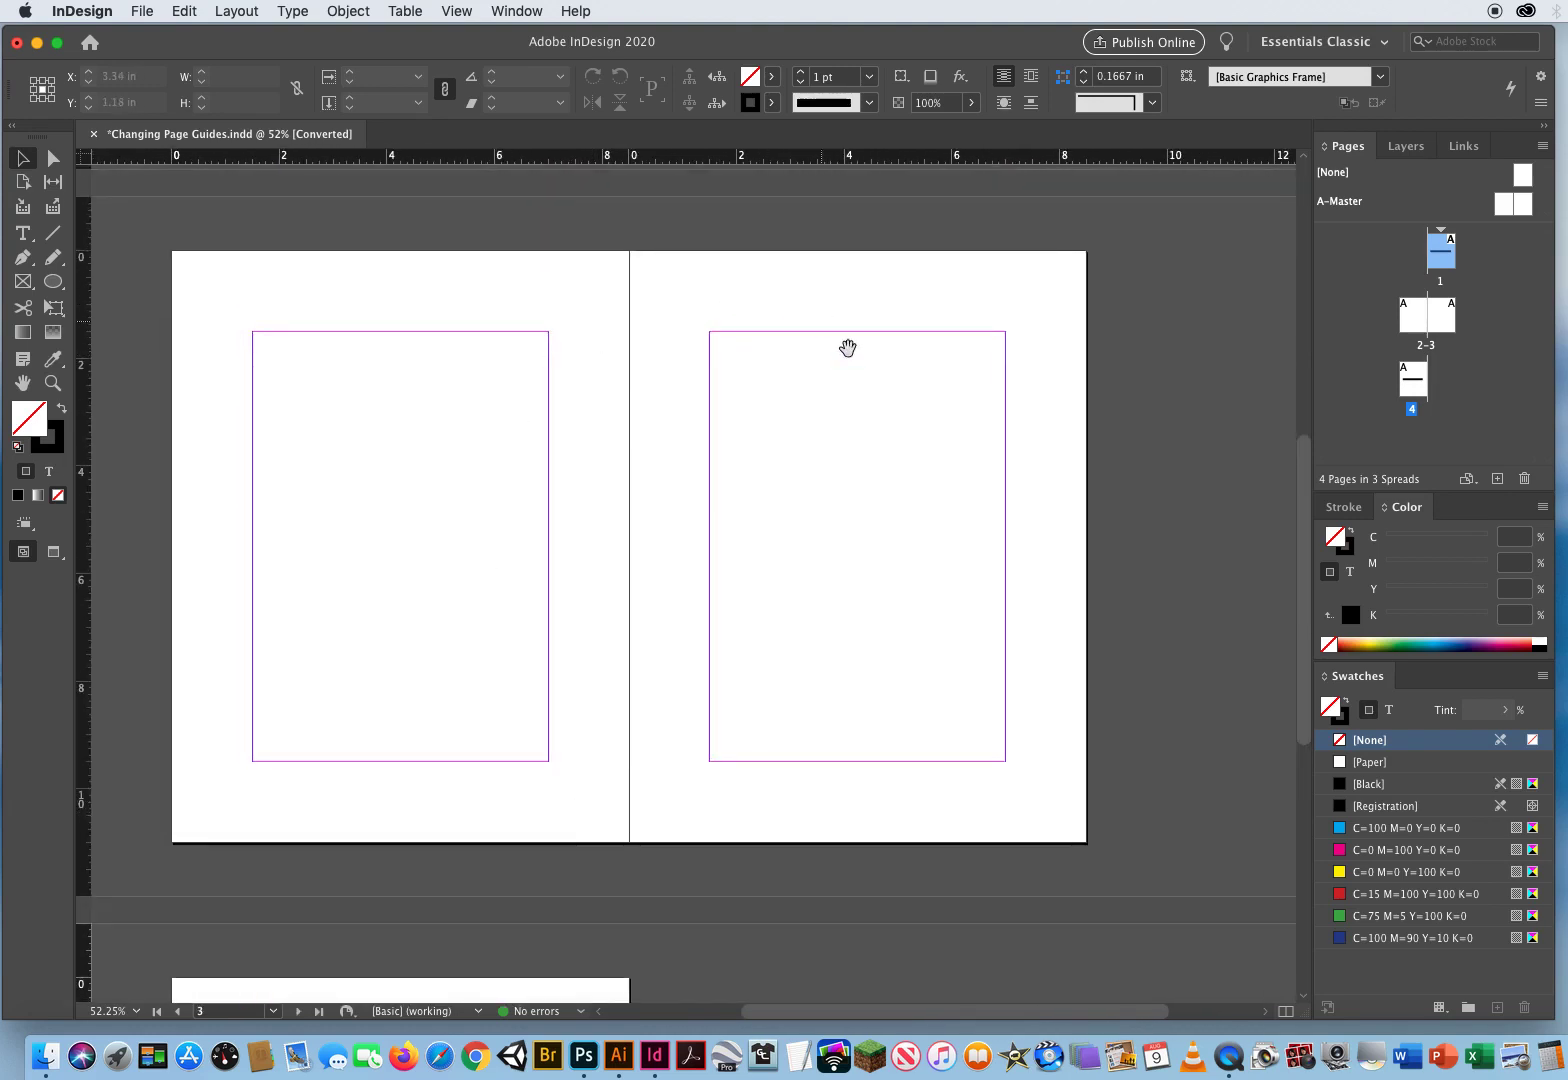
pyautogui.moveTo(612, 354); pyautogui.dragTo(620, 777)
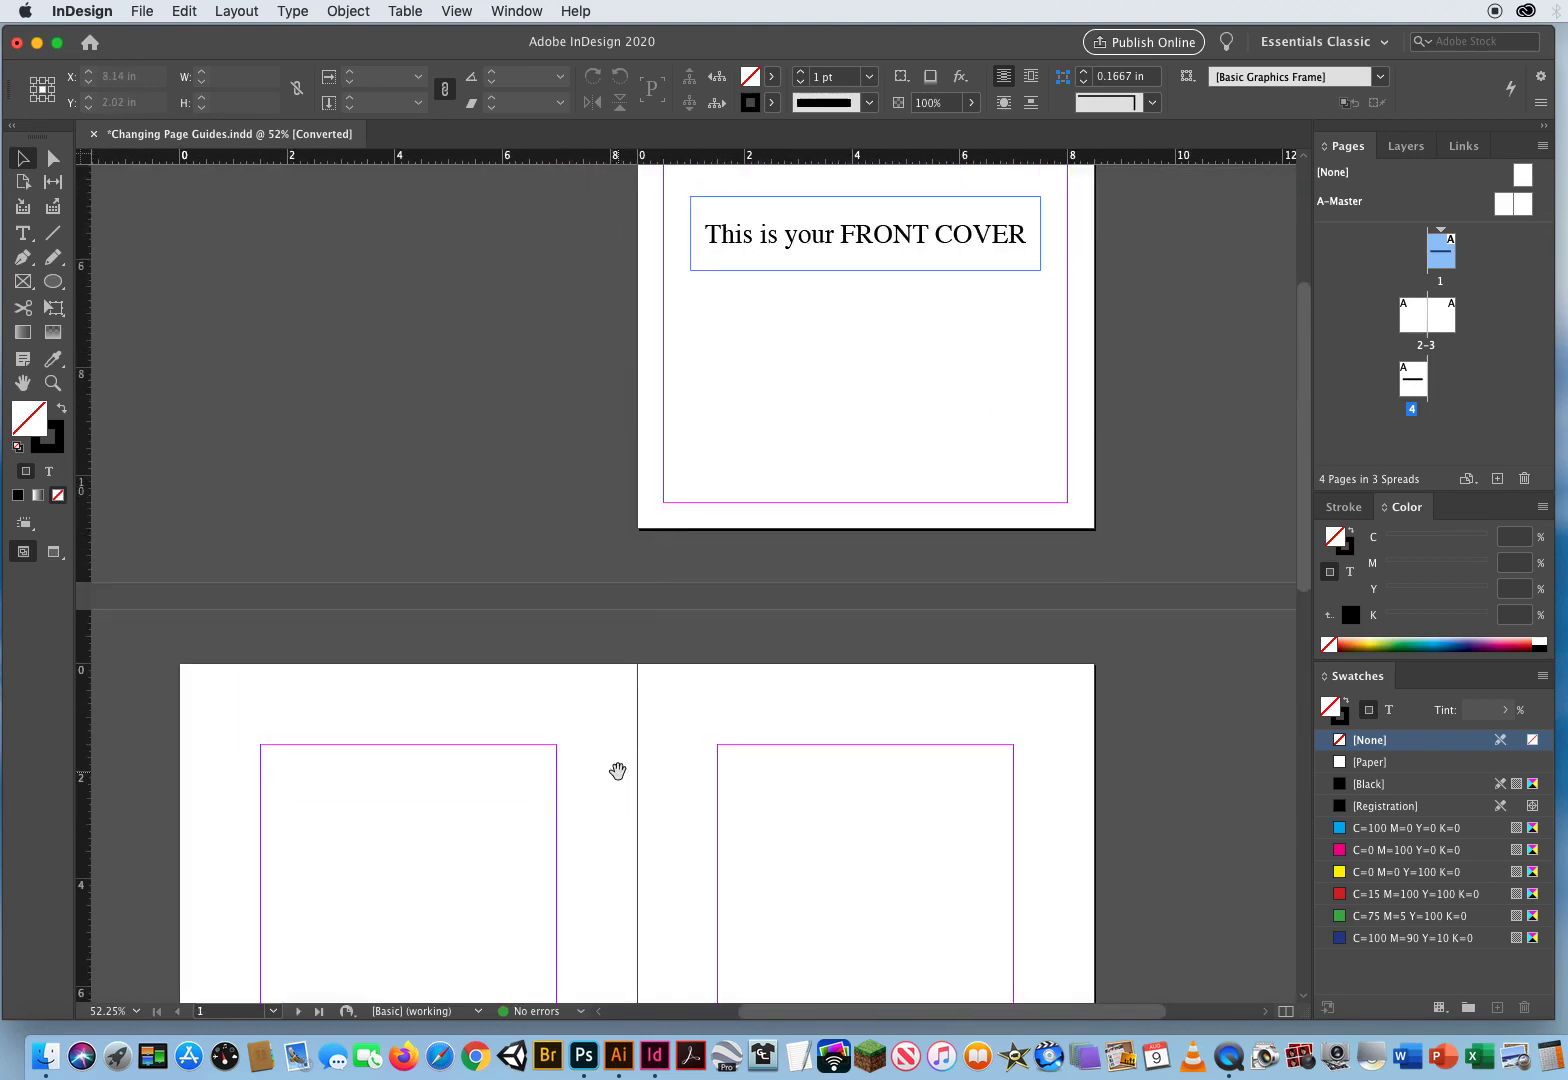
pyautogui.moveTo(600, 374); pyautogui.dragTo(456, 808)
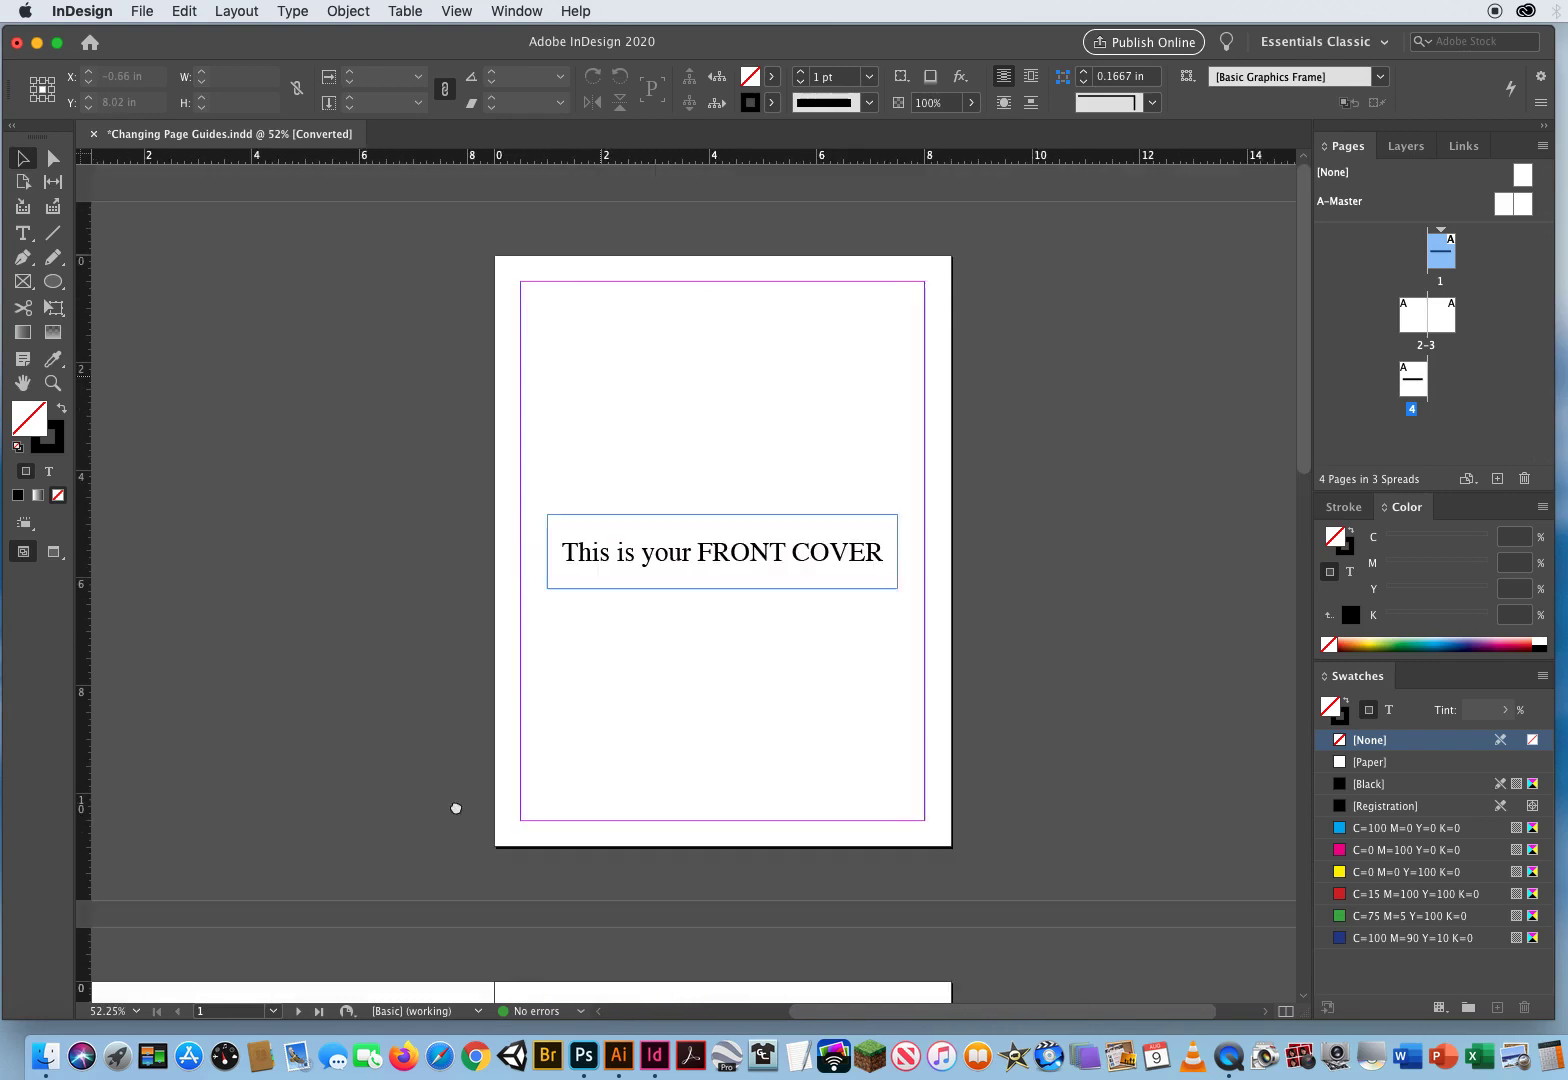
# Open the A-Master spread and pan it fully into view.
pyautogui.doubleClick(1506, 205)
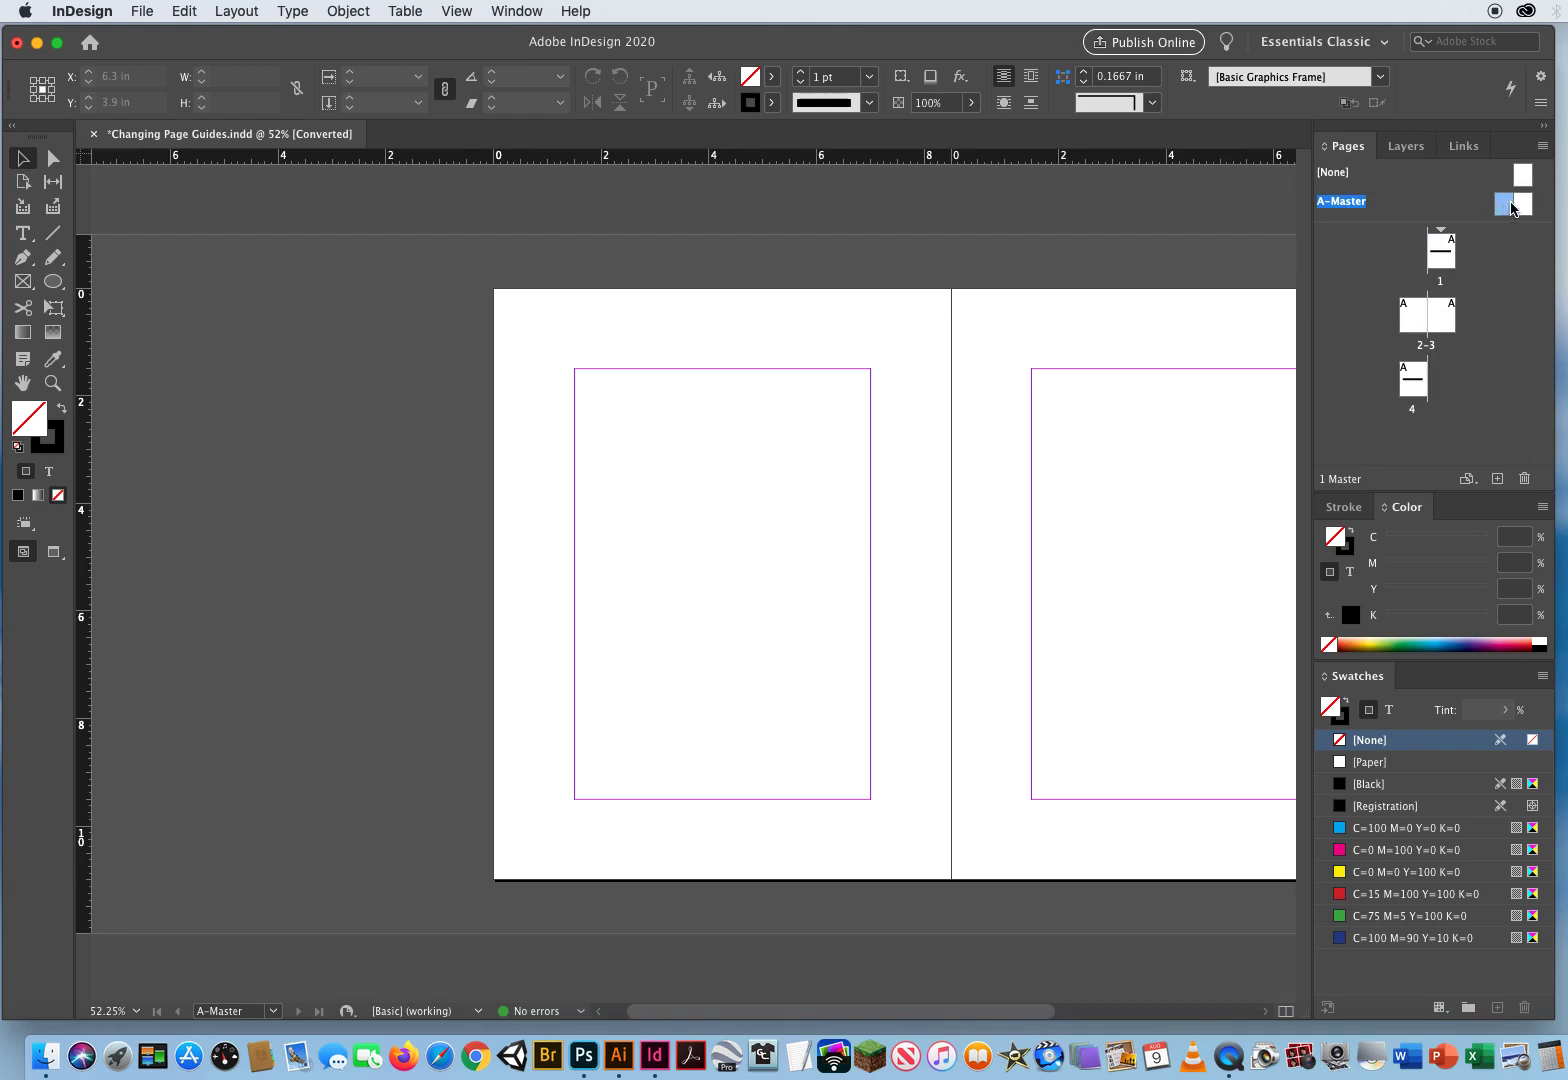
pyautogui.keyDown('shift'); pyautogui.click(1512, 206); pyautogui.keyUp('shift')
pyautogui.press('space')
pyautogui.moveTo(788, 511); pyautogui.dragTo(486, 478)
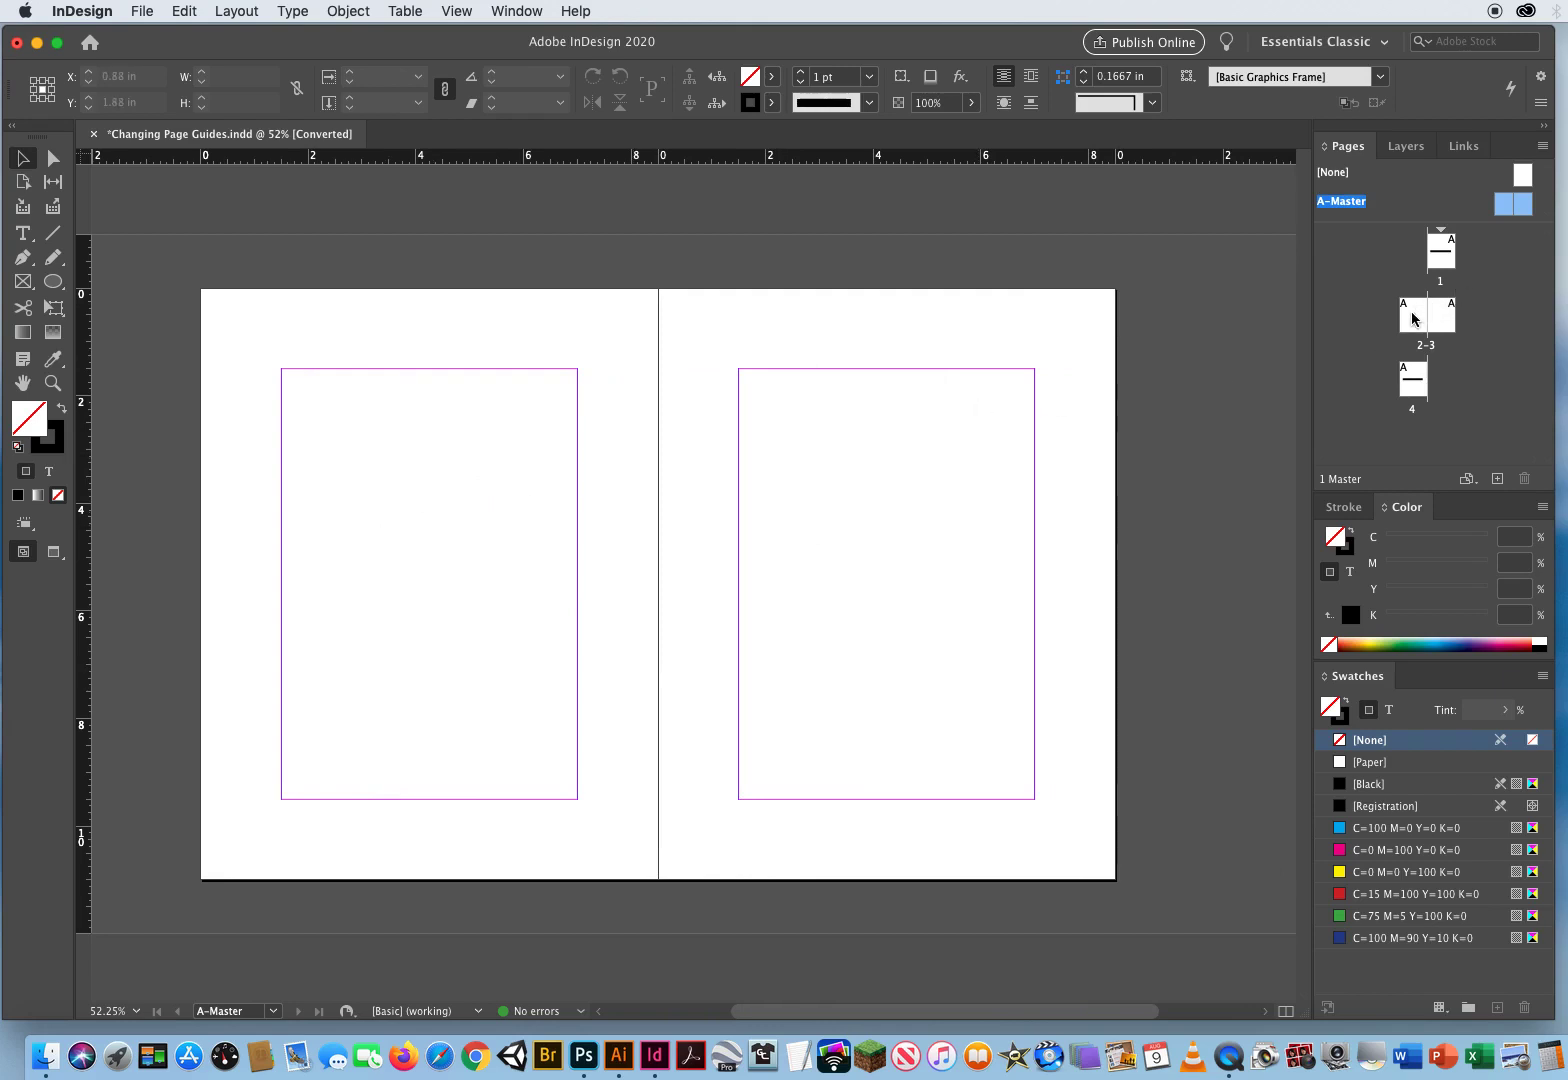
# Click through pages 2, 3, 4 and 1, then select both A-Master pages.
pyautogui.click(1413, 315)
pyautogui.click(1441, 315)
pyautogui.click(1412, 380)
pyautogui.click(1440, 256)
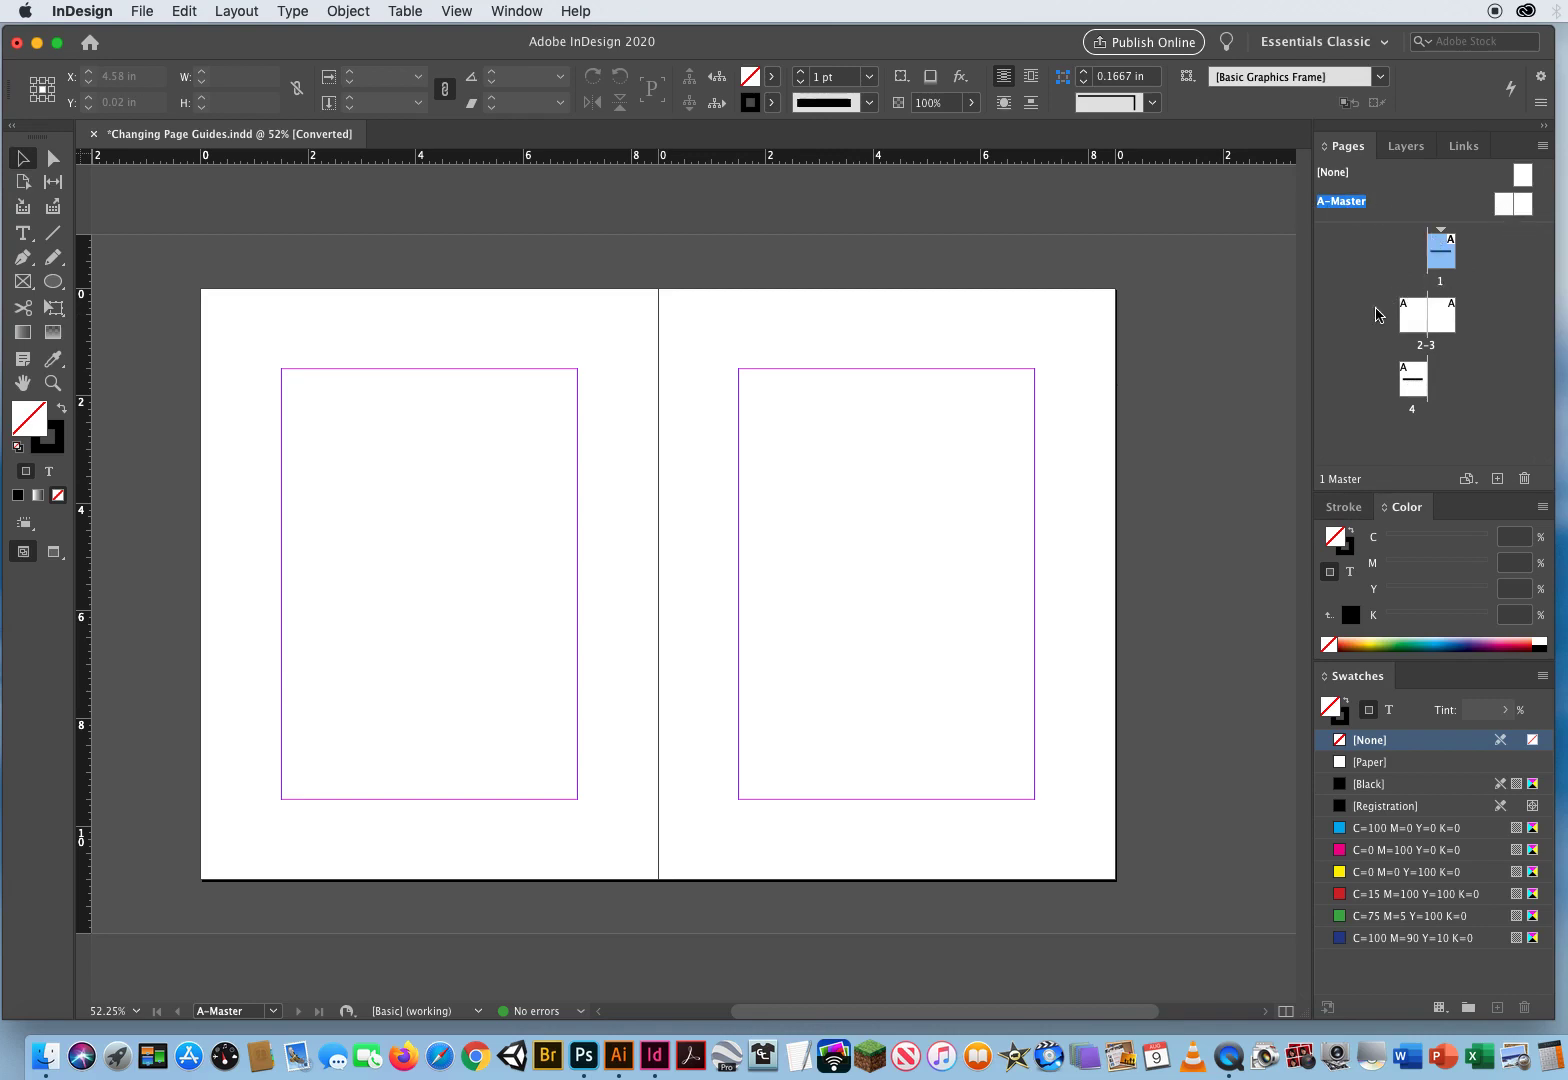
pyautogui.click(1504, 210)
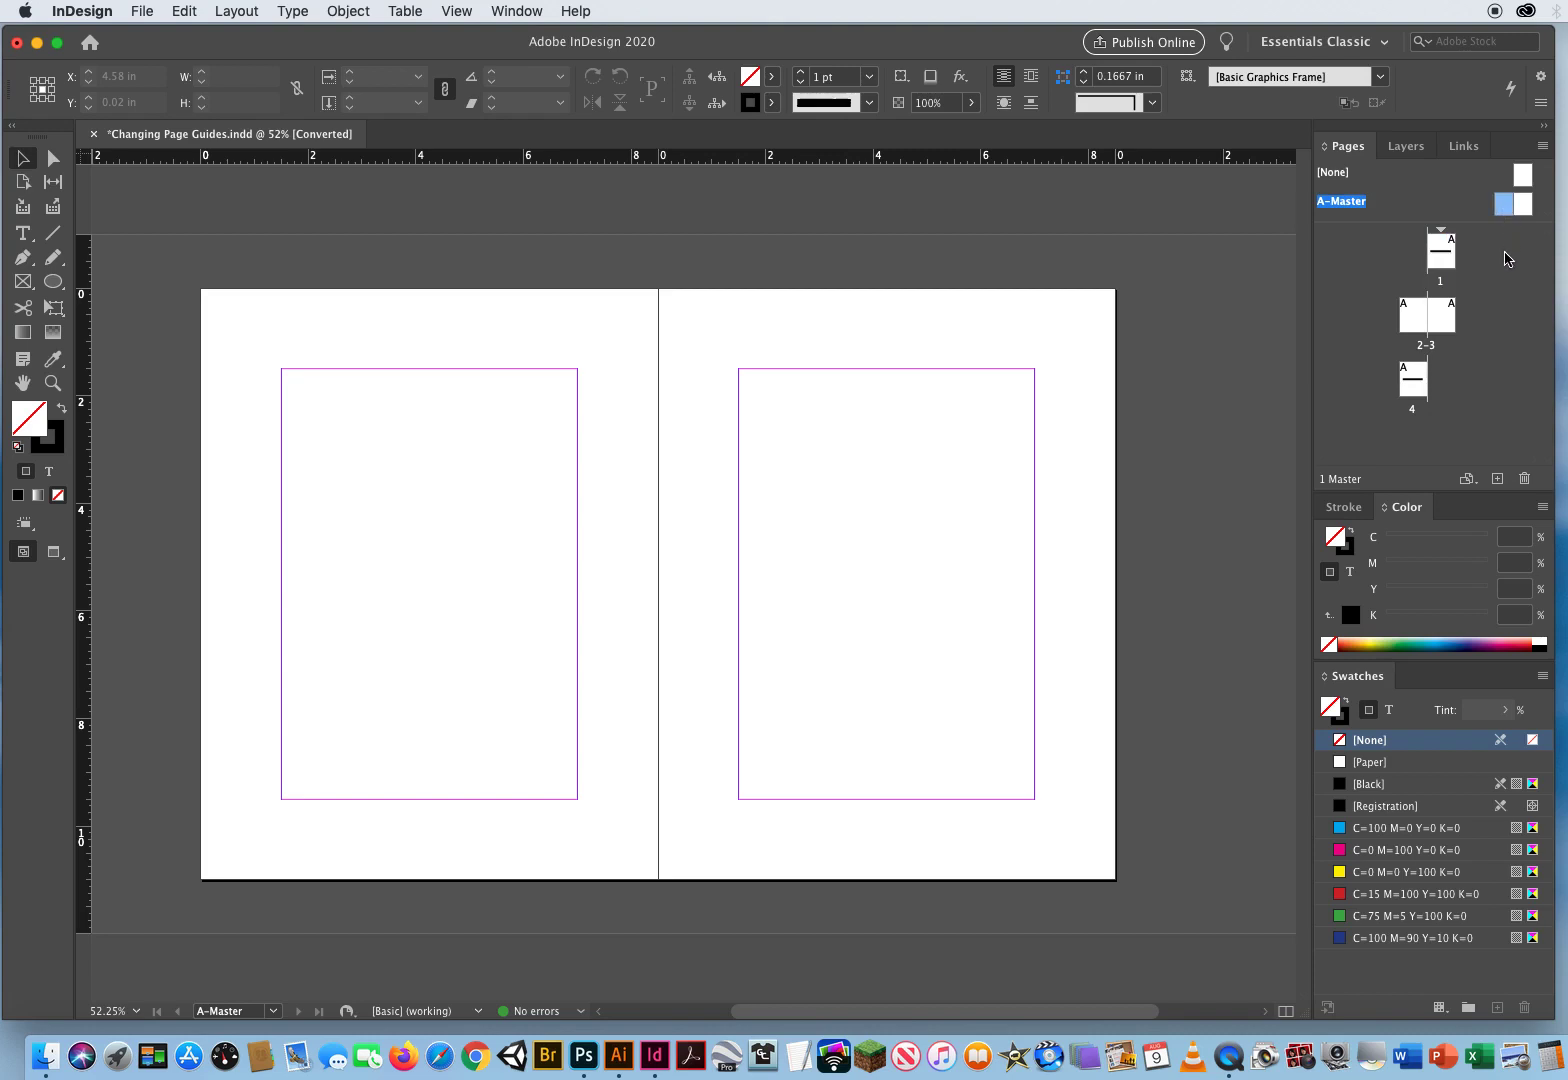
pyautogui.keyDown('shift'); pyautogui.click(1522, 206); pyautogui.keyUp('shift')
# Lower all linked A-Master margins from 1.5 in to 0.25 in.
pyautogui.click(237, 12)
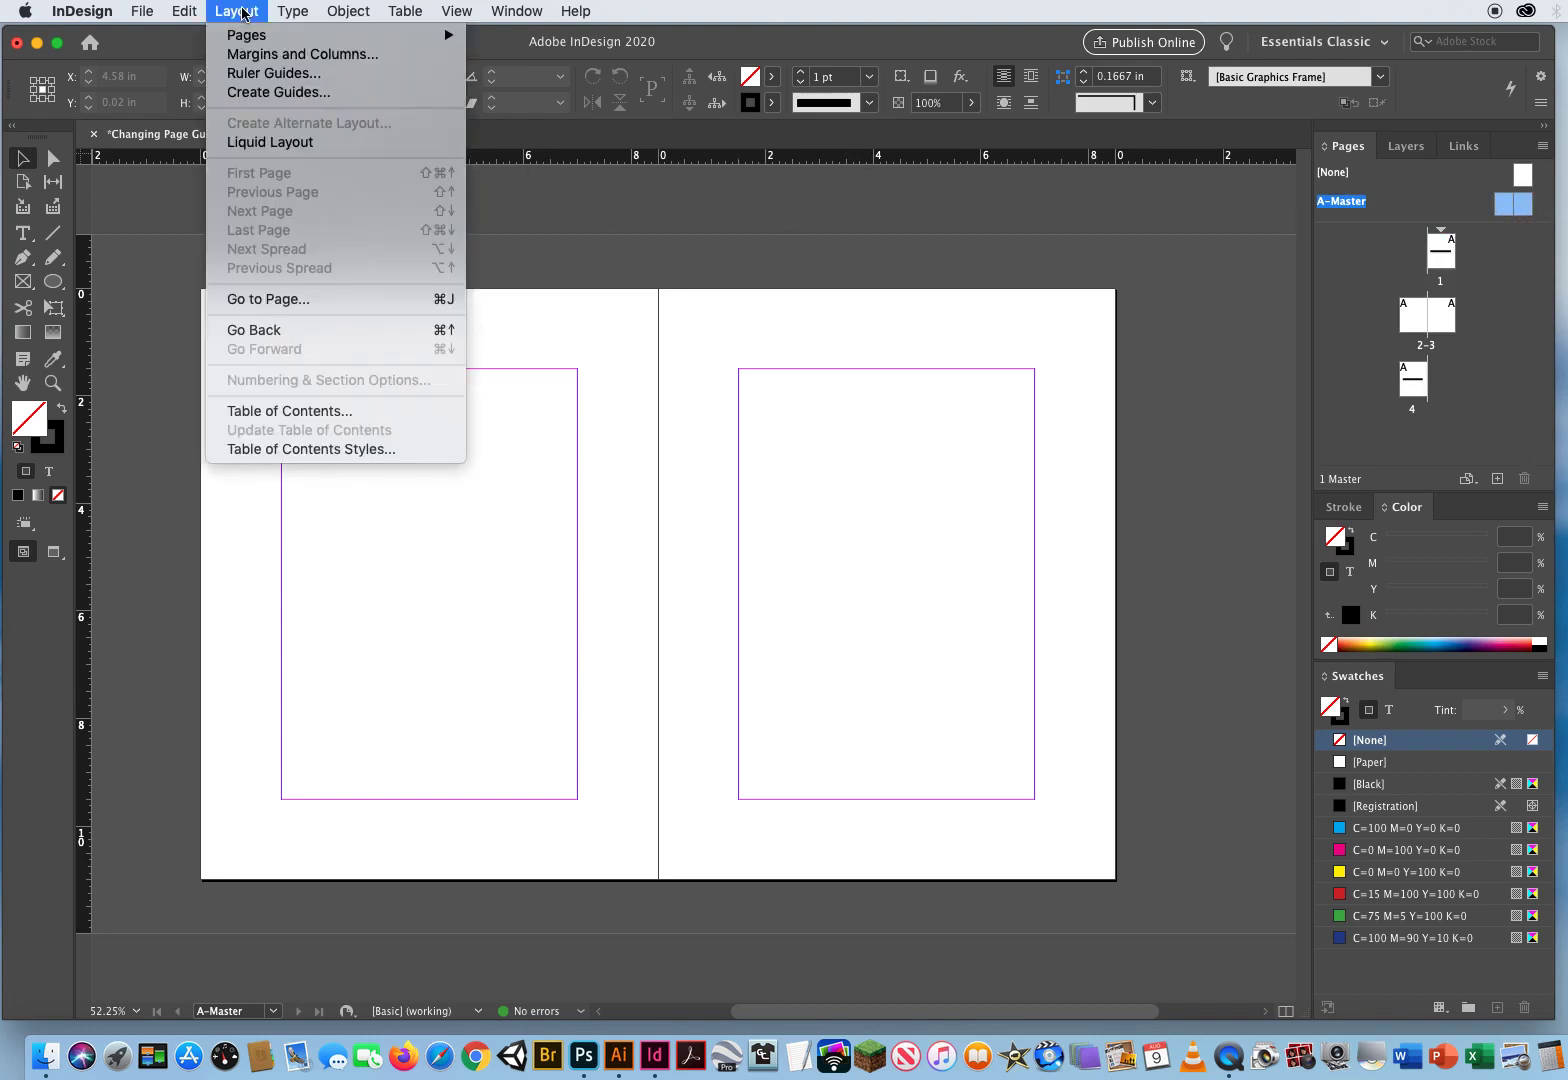
pyautogui.click(243, 55)
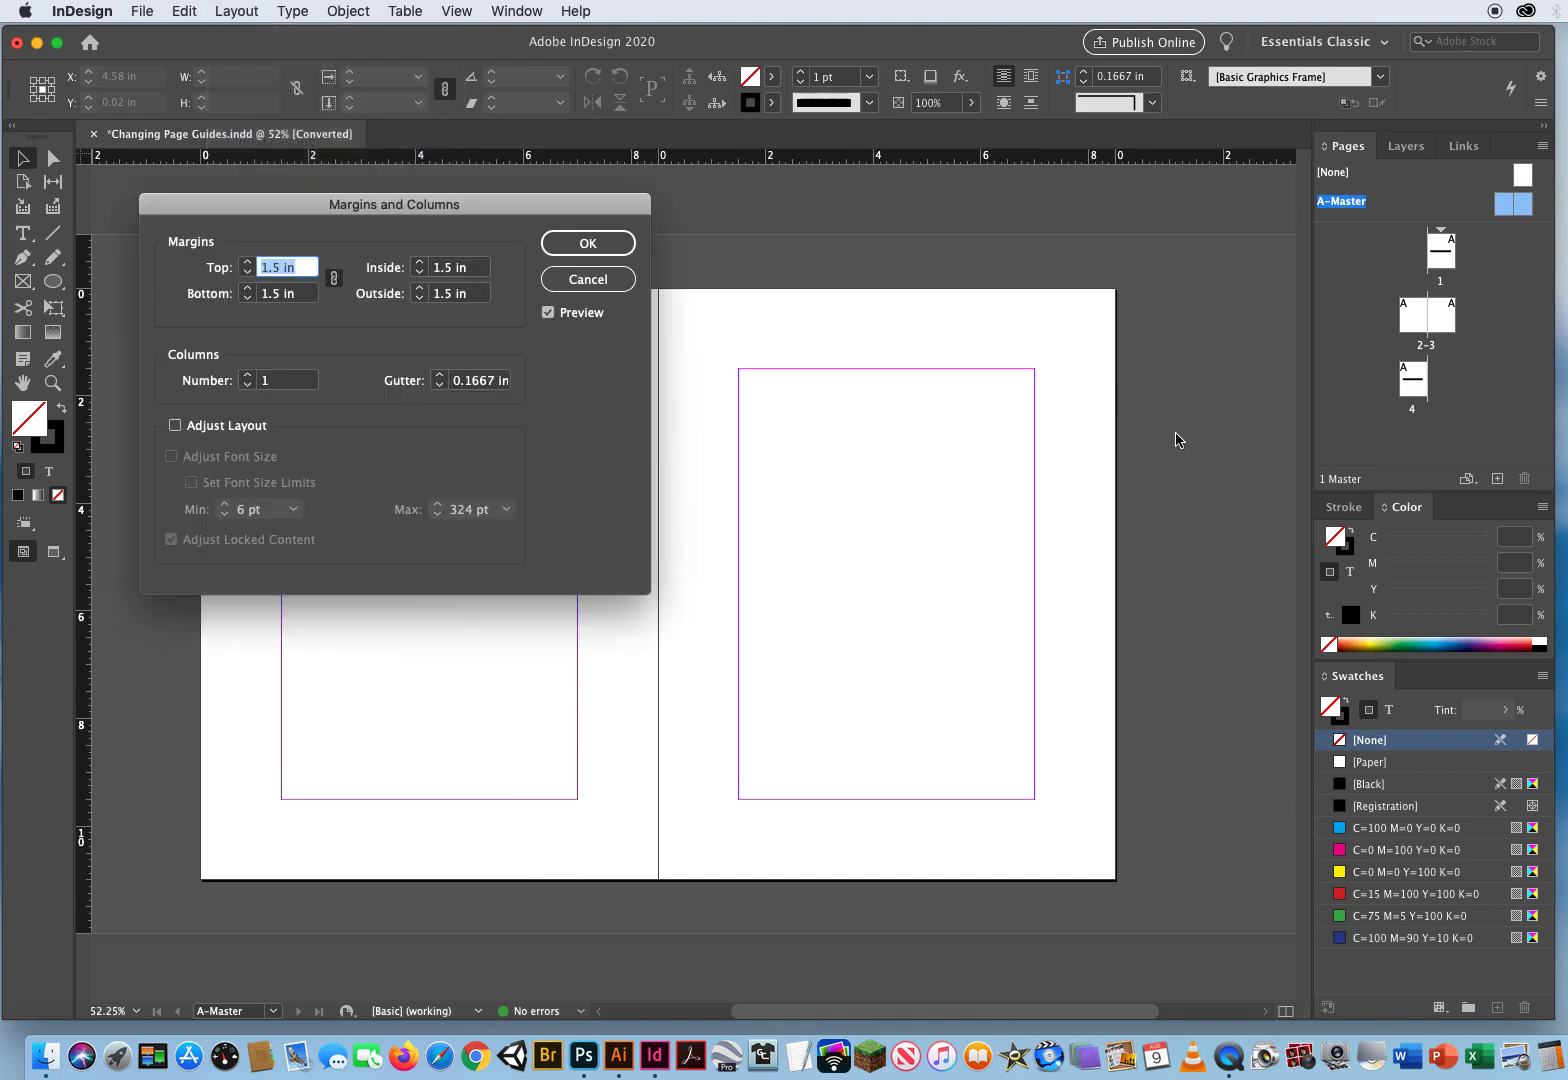
pyautogui.moveTo(465, 208); pyautogui.dragTo(791, 176)
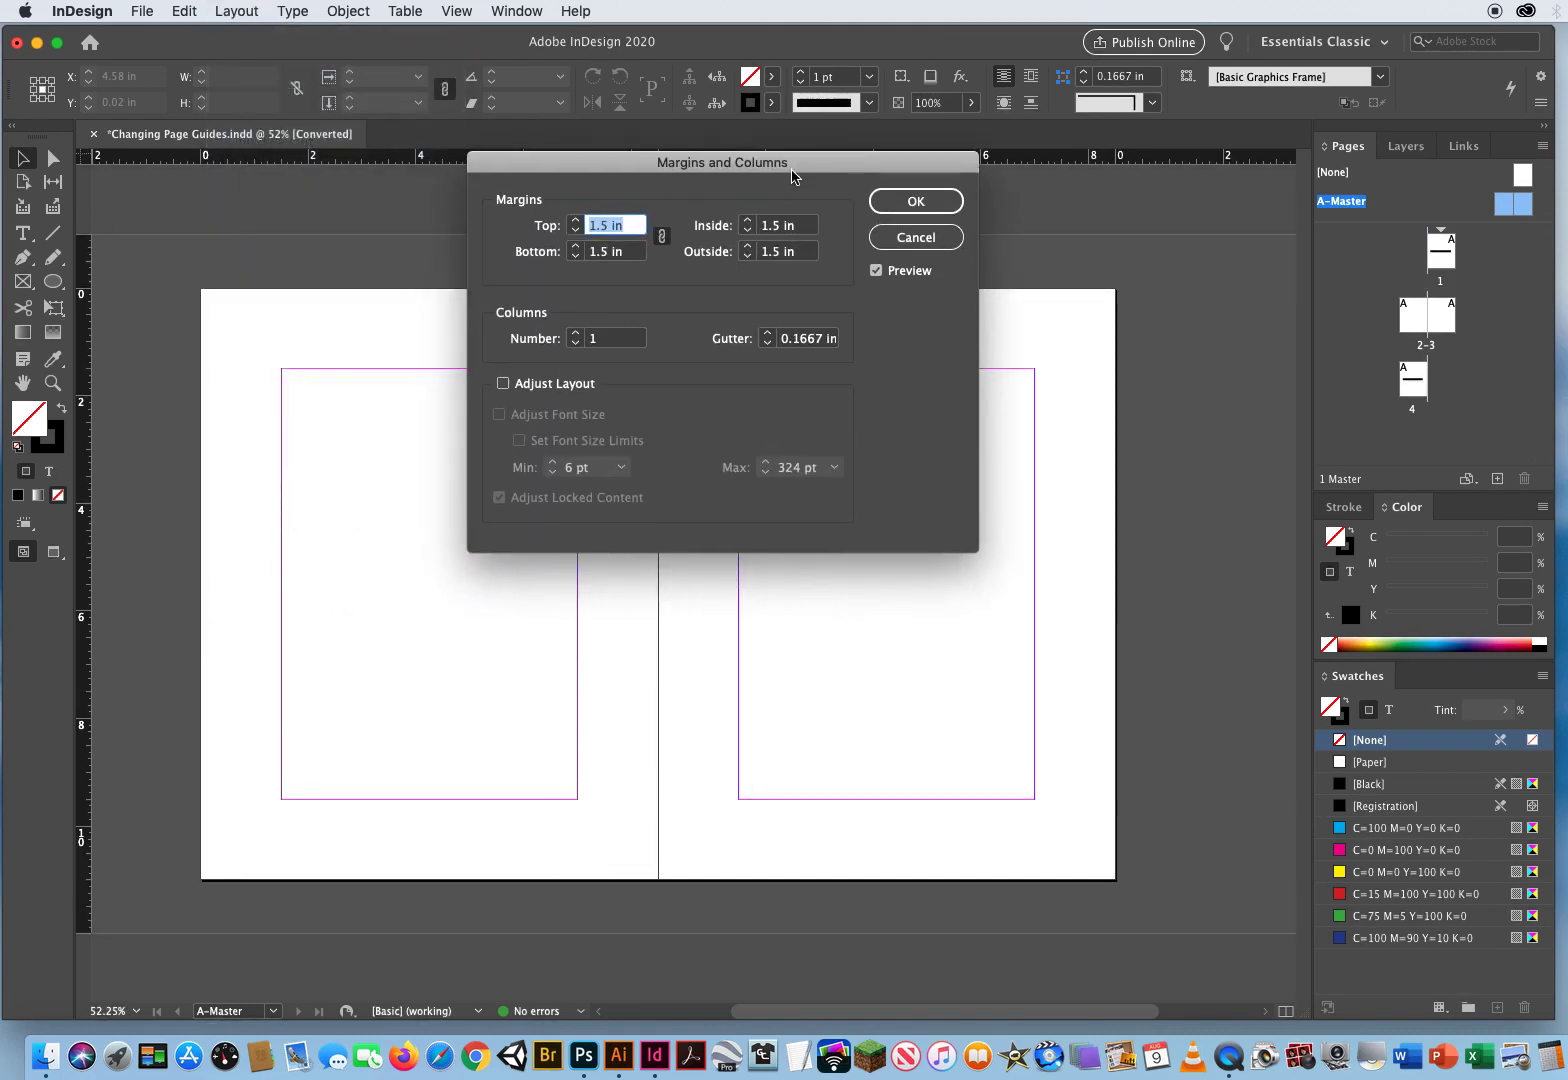
pyautogui.click(576, 256)
pyautogui.click(576, 256)
pyautogui.click(576, 256)
pyautogui.click(576, 256)
pyautogui.moveTo(576, 256); pyautogui.dragTo(576, 256)
pyautogui.click(576, 256)
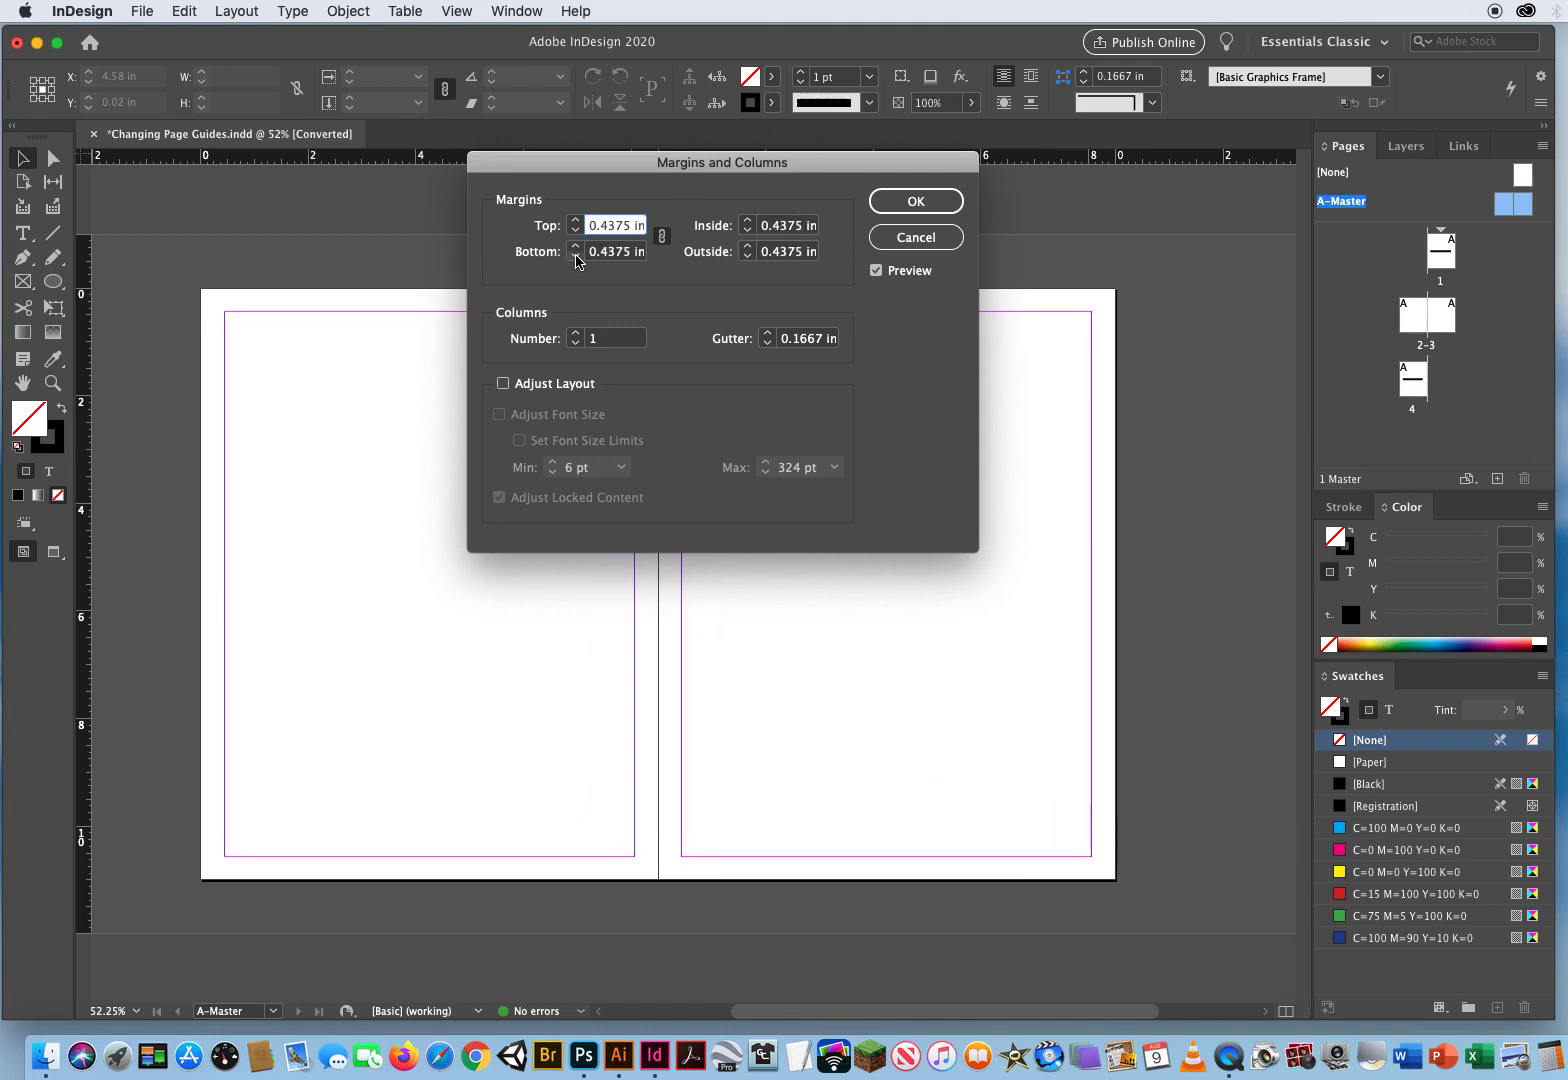
pyautogui.click(576, 256)
pyautogui.click(576, 256)
pyautogui.click(576, 256)
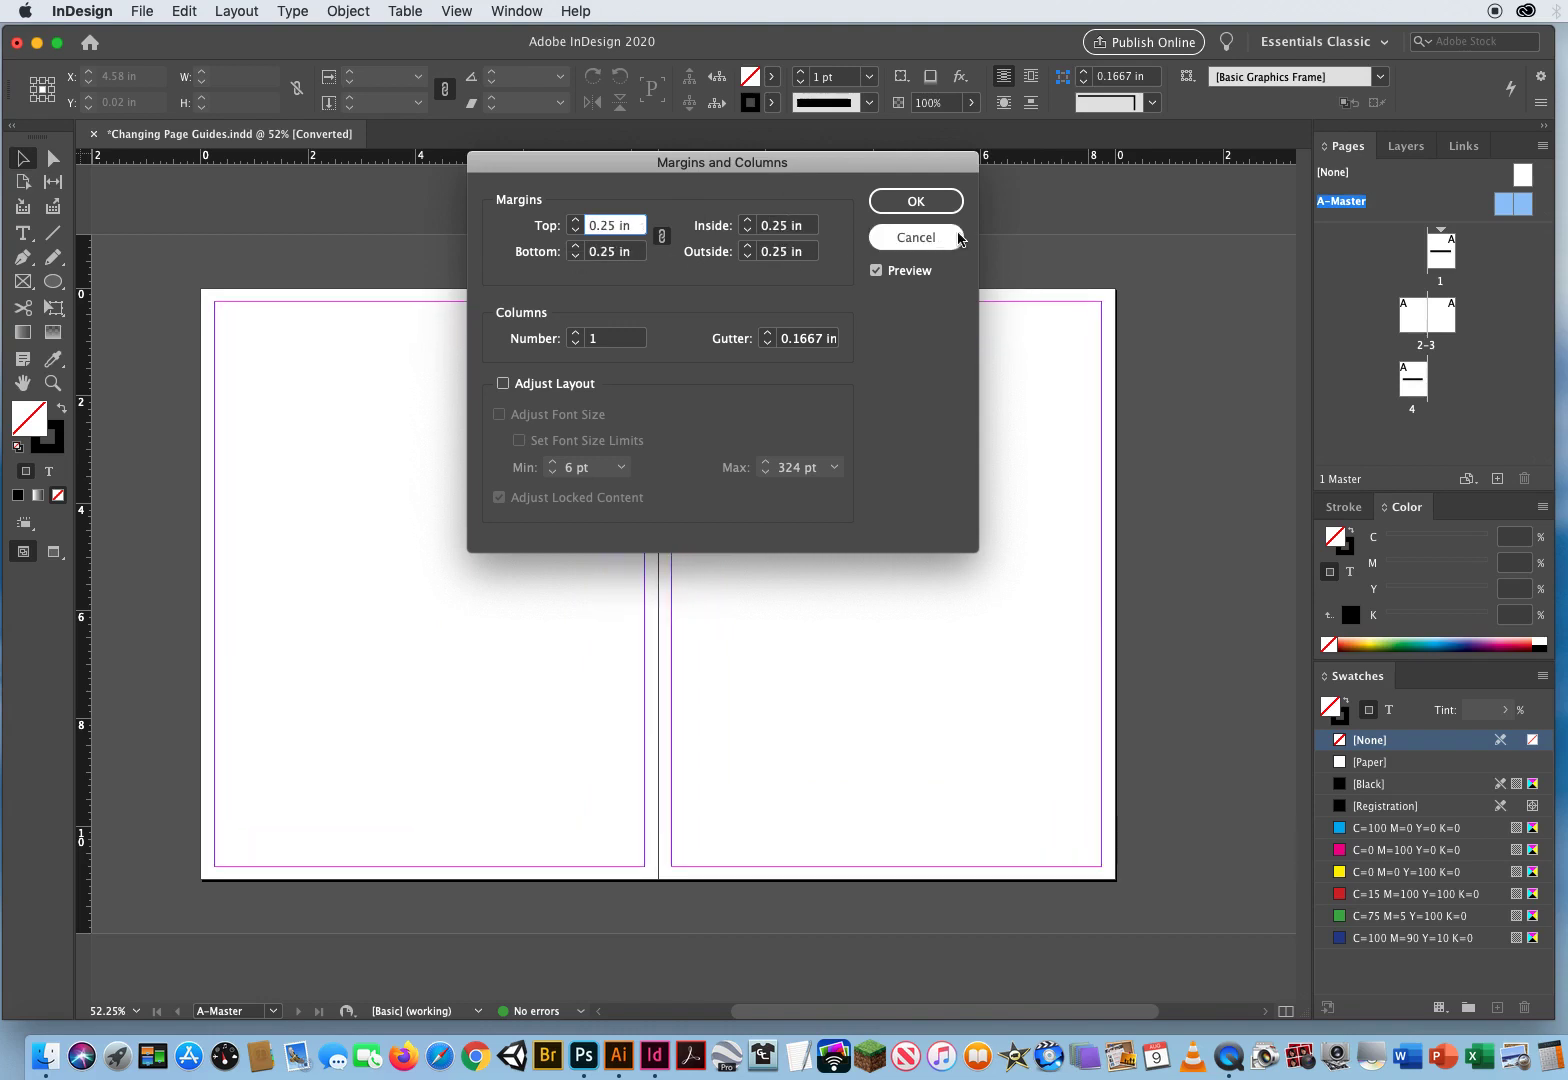
pyautogui.click(942, 203)
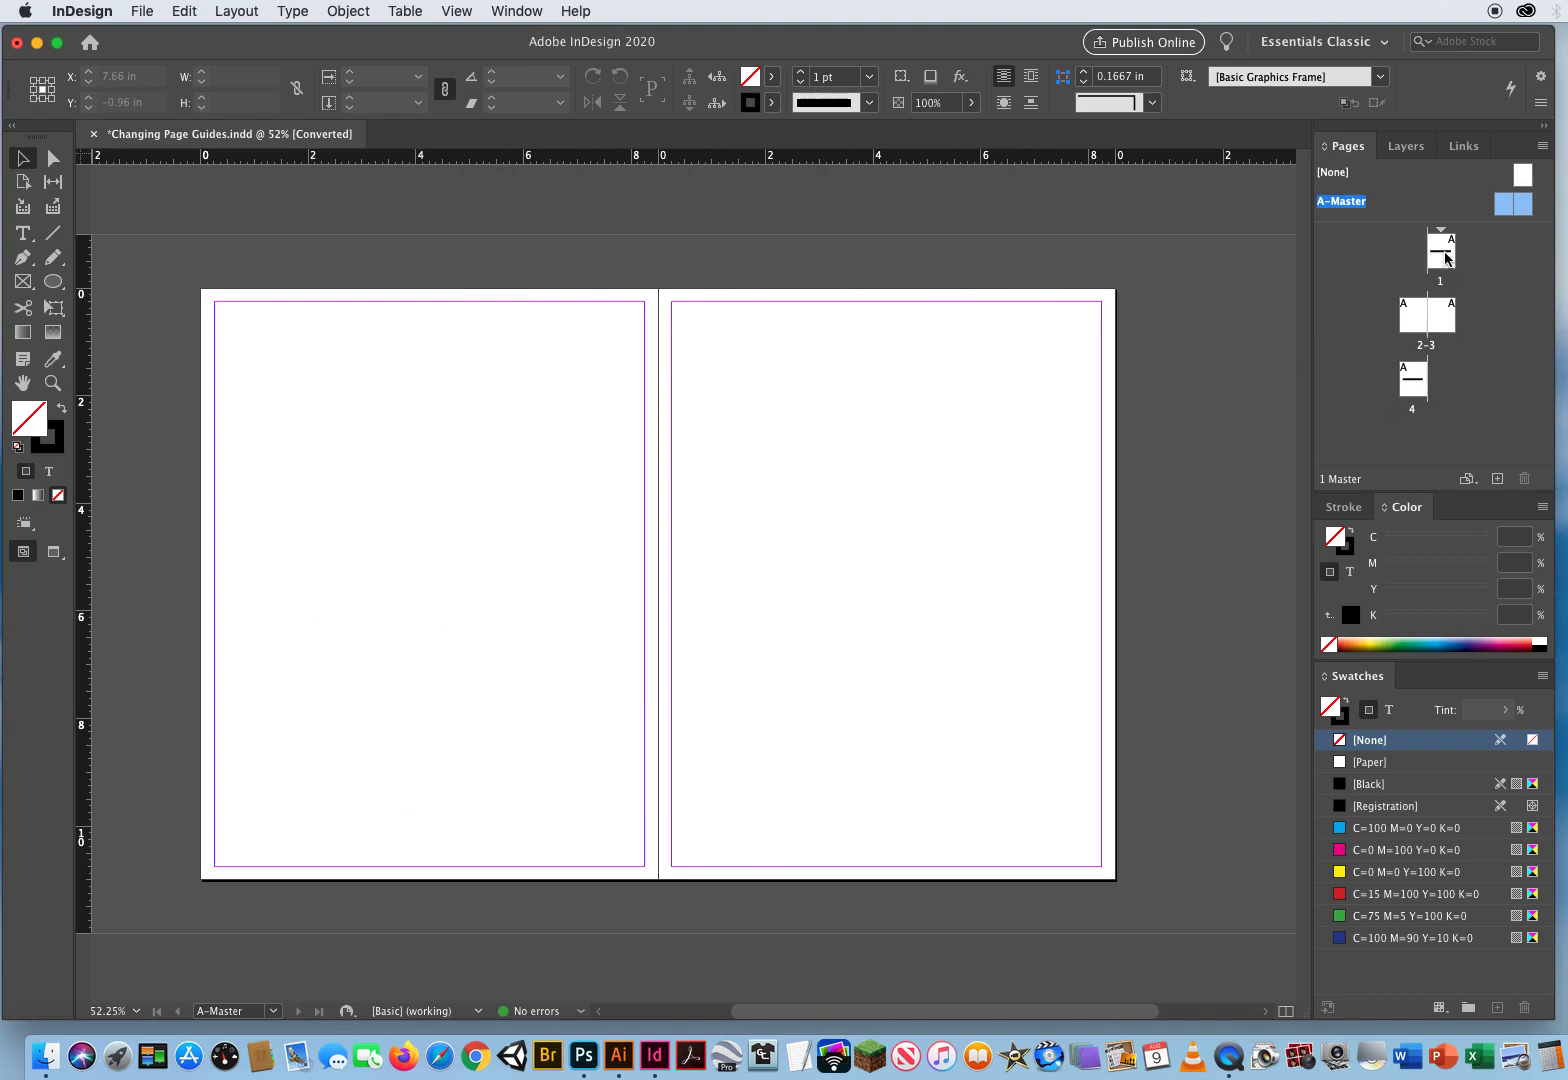
# Go to page 1 and compare its 0.5 in guides with page 4 and spread 2–3.
pyautogui.doubleClick(1444, 258)
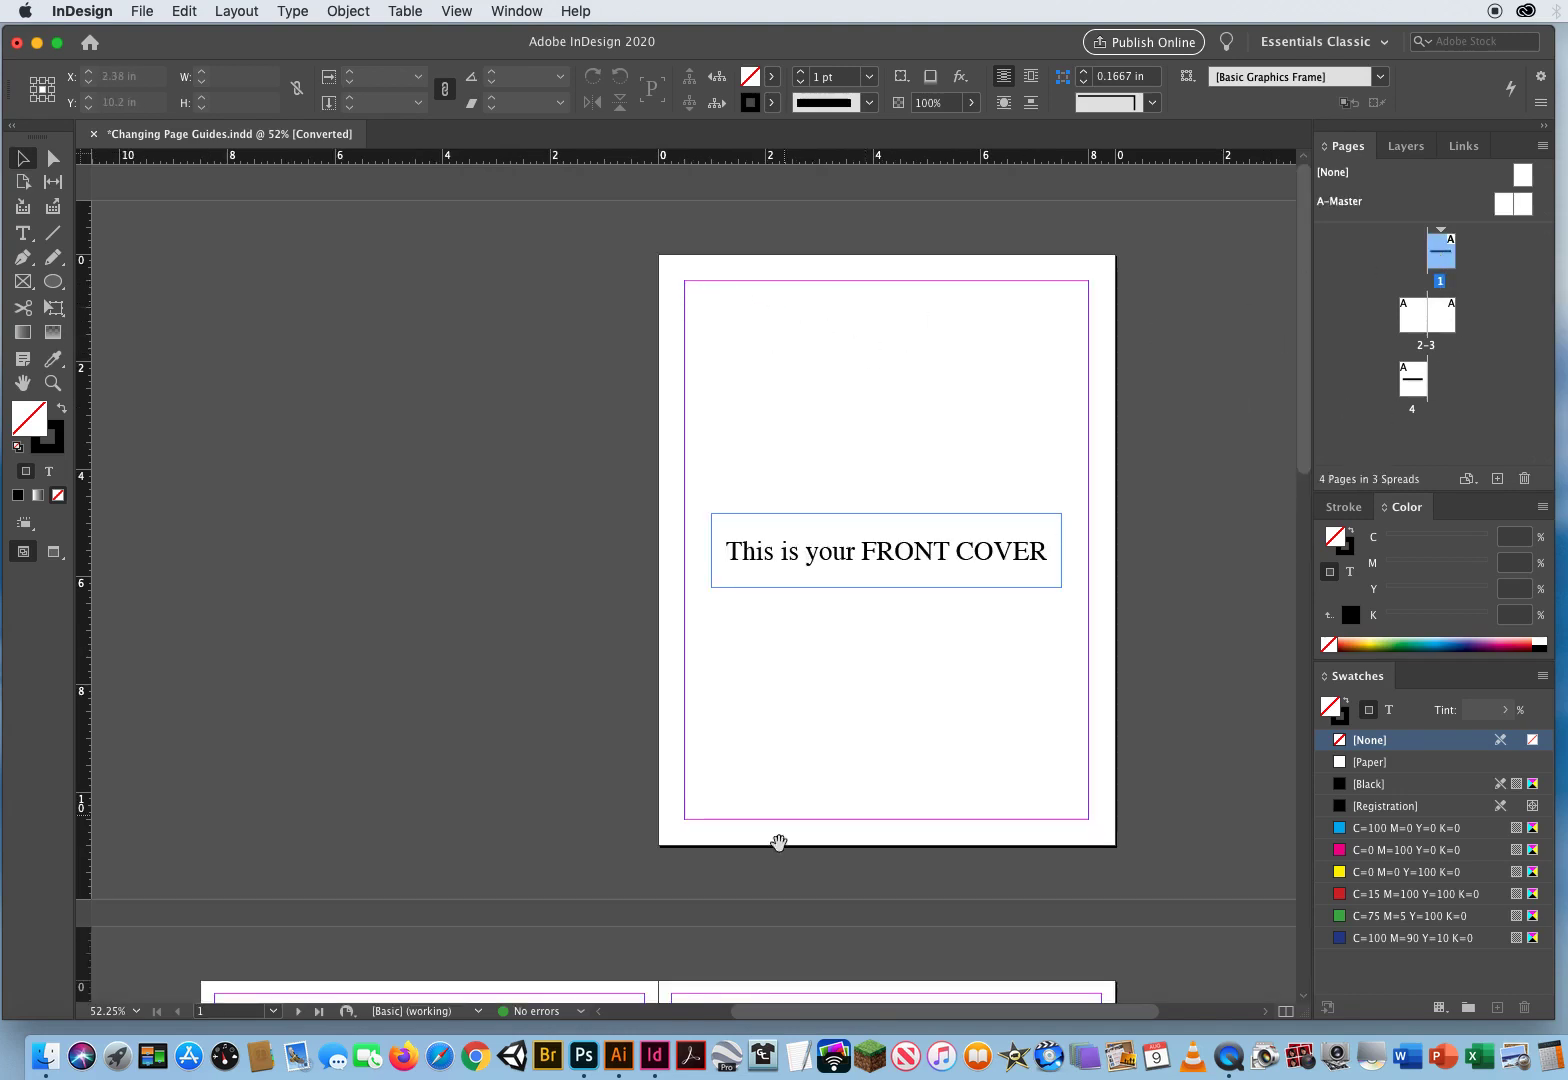
pyautogui.scroll(-10, 777, 843)
pyautogui.scroll(-1, 705, 381)
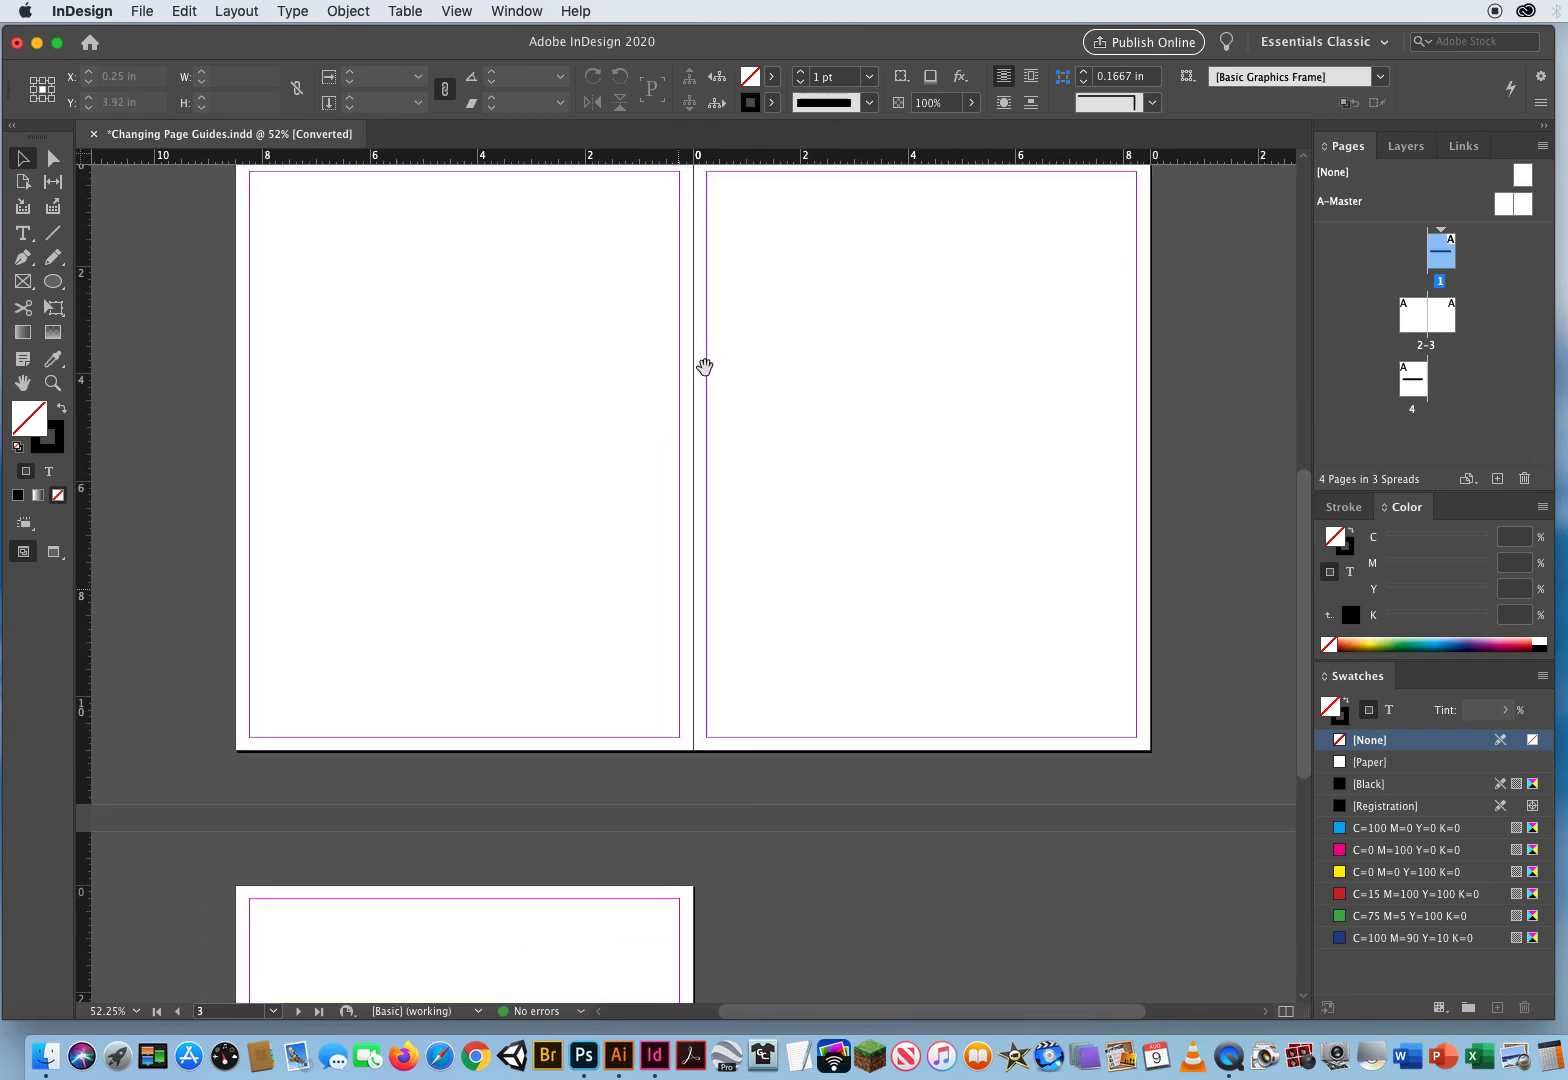
pyautogui.moveTo(683, 847); pyautogui.dragTo(679, 780)
pyautogui.moveTo(843, 378); pyautogui.dragTo(753, 930)
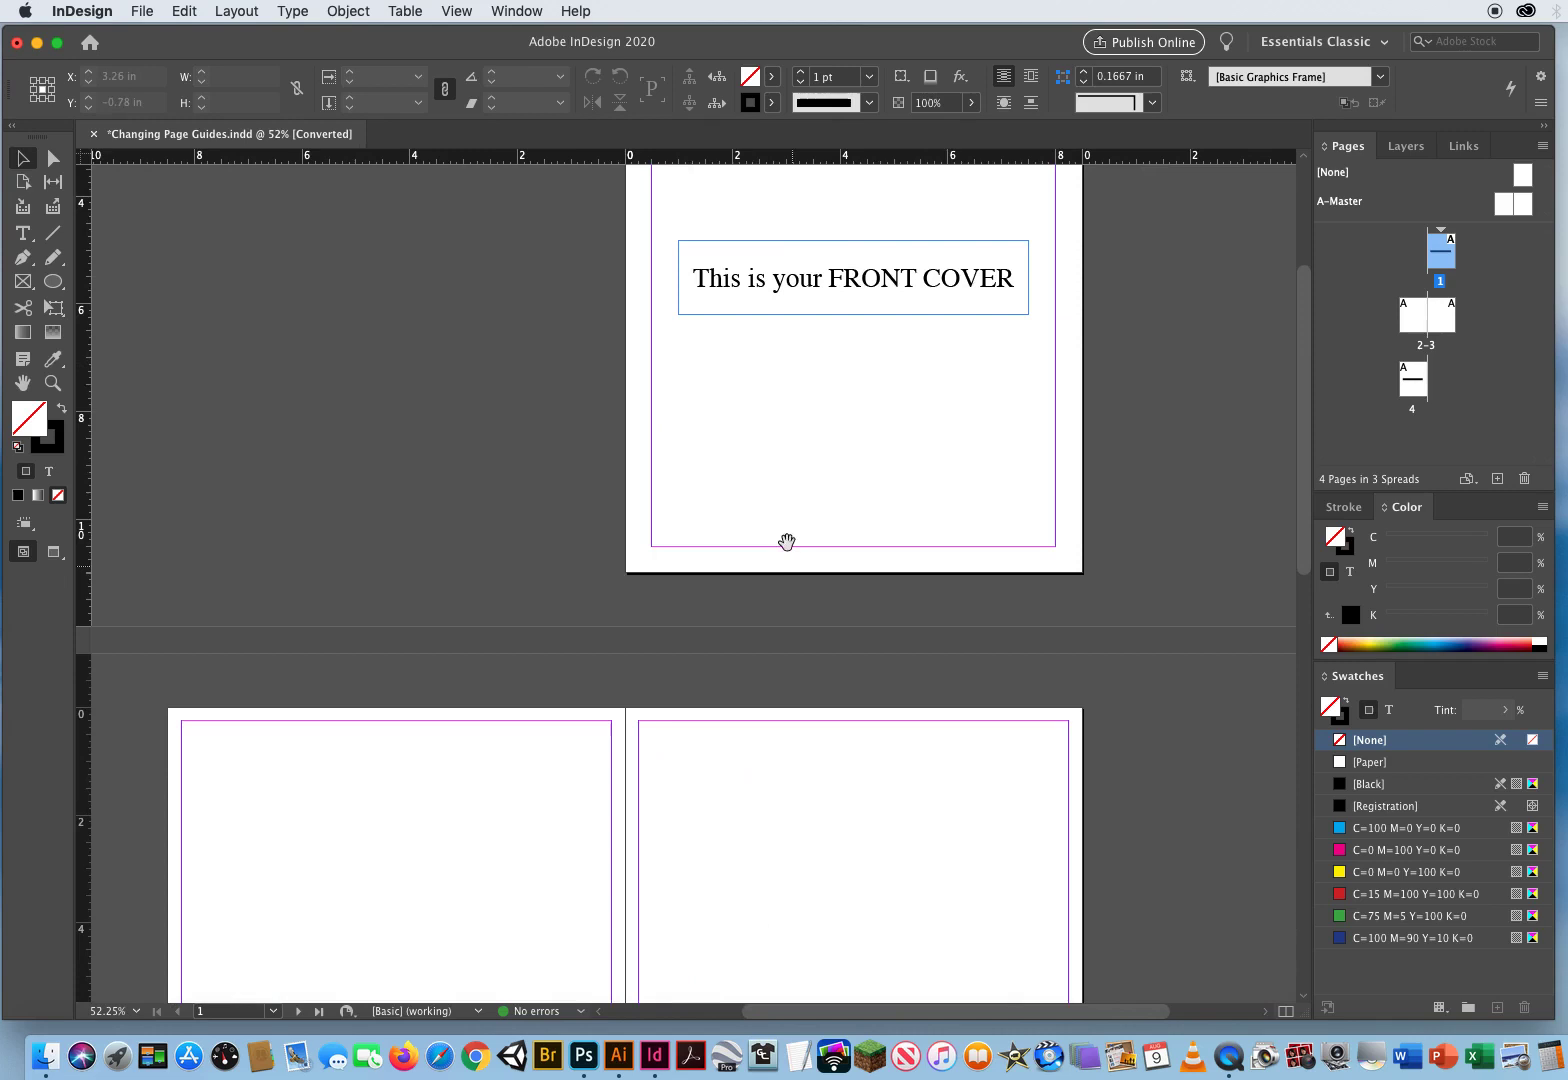
pyautogui.moveTo(788, 539); pyautogui.dragTo(679, 777)
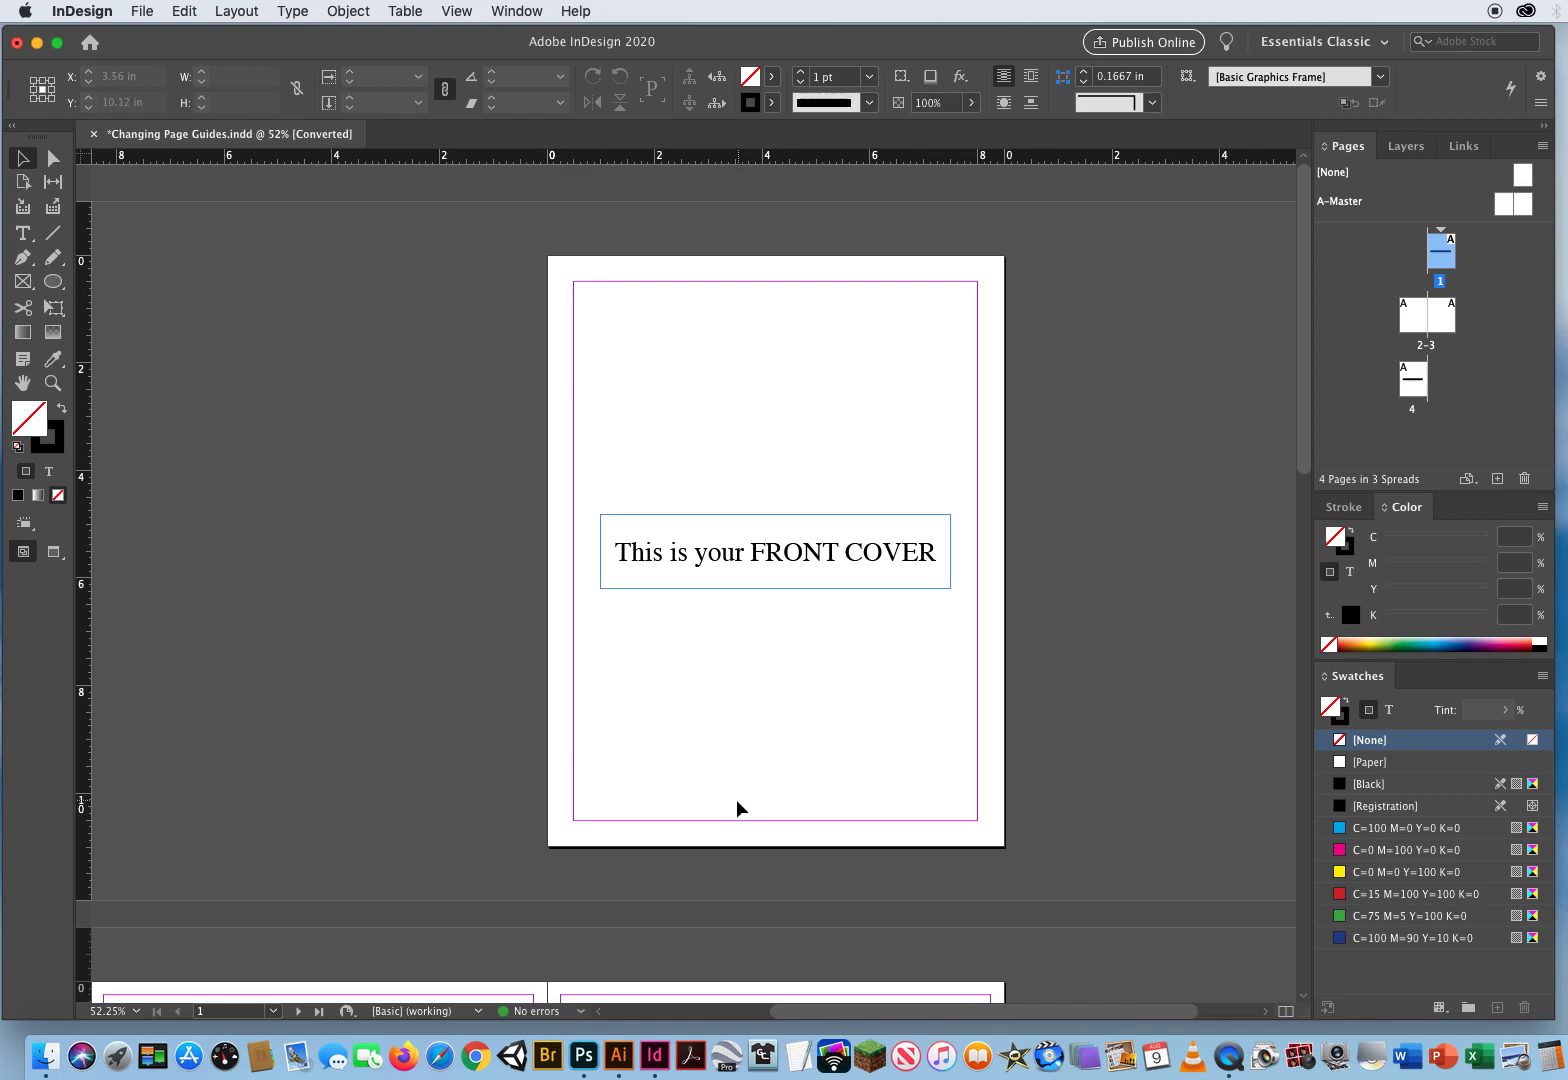
pyautogui.moveTo(733, 809); pyautogui.dragTo(861, 196)
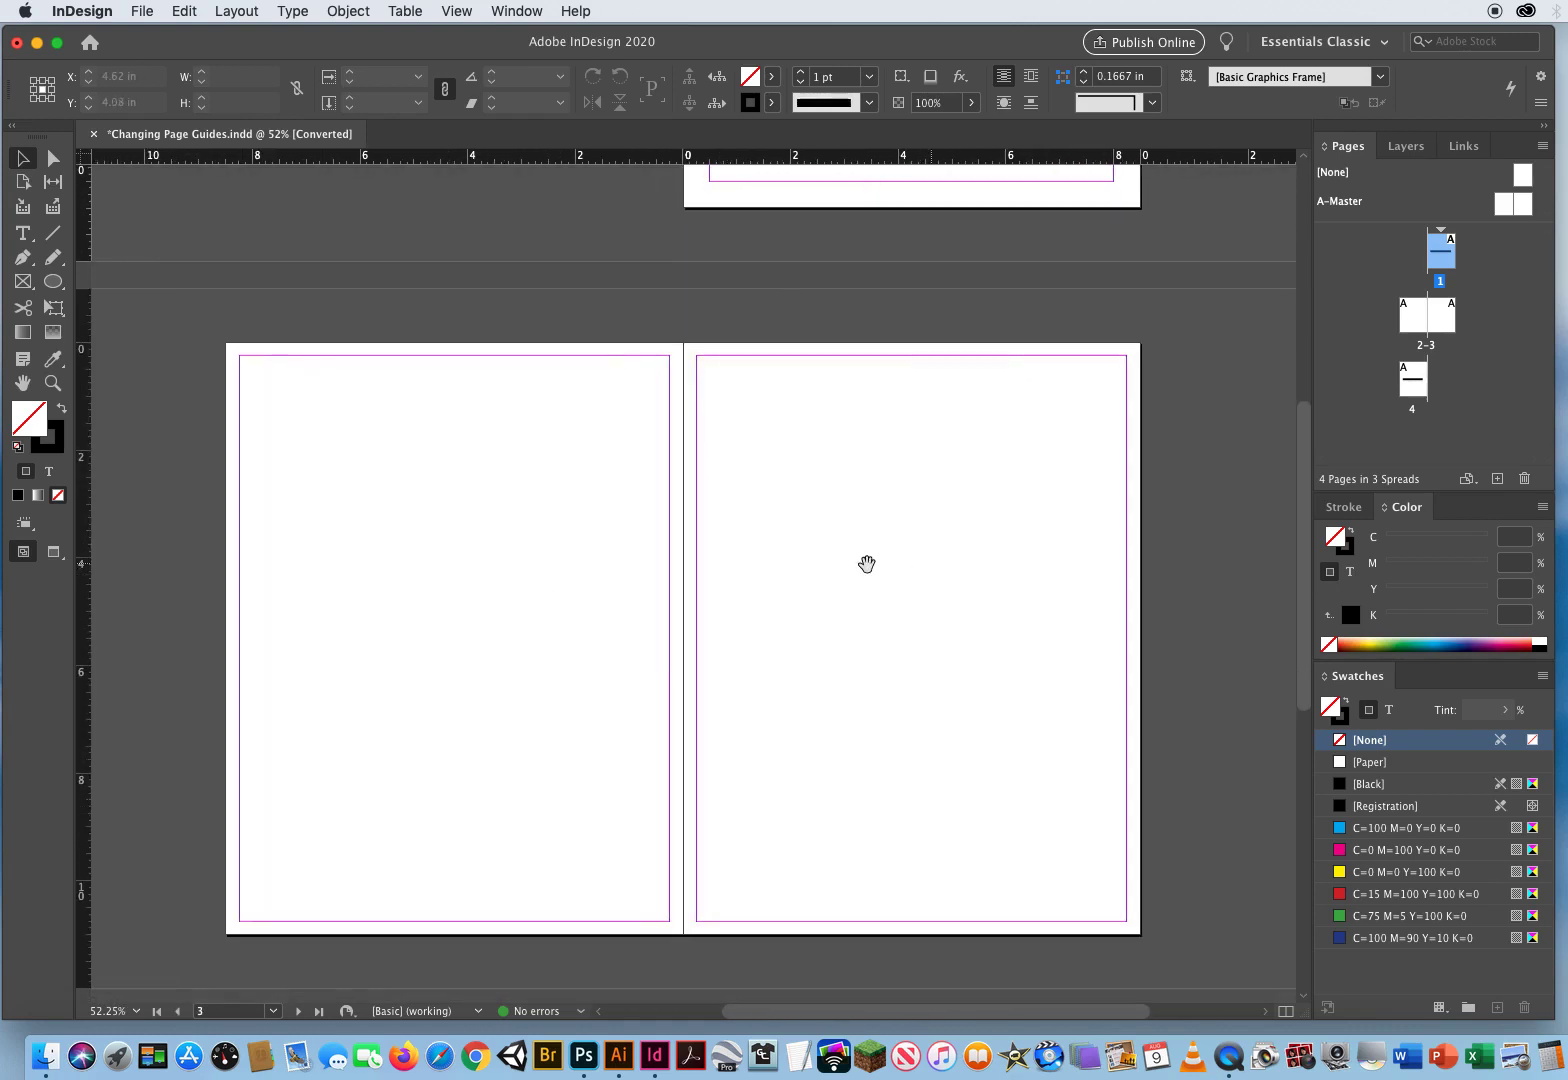
pyautogui.scroll(-10, 710, 742)
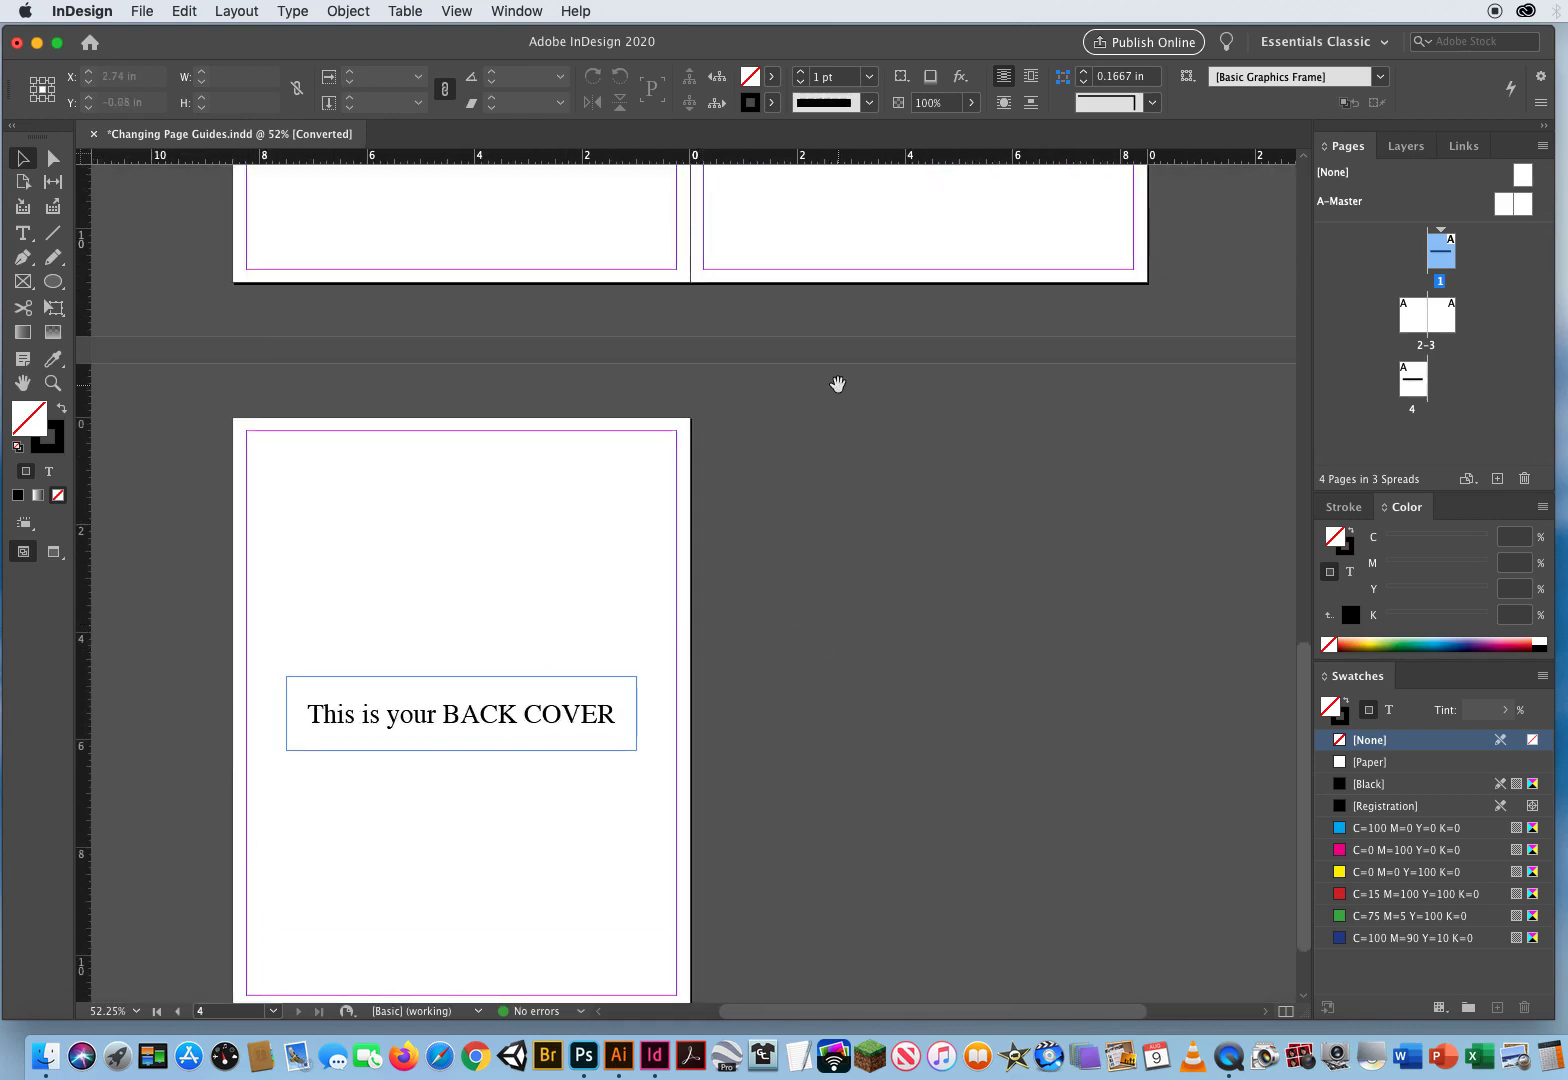
pyautogui.scroll(18, 838, 384)
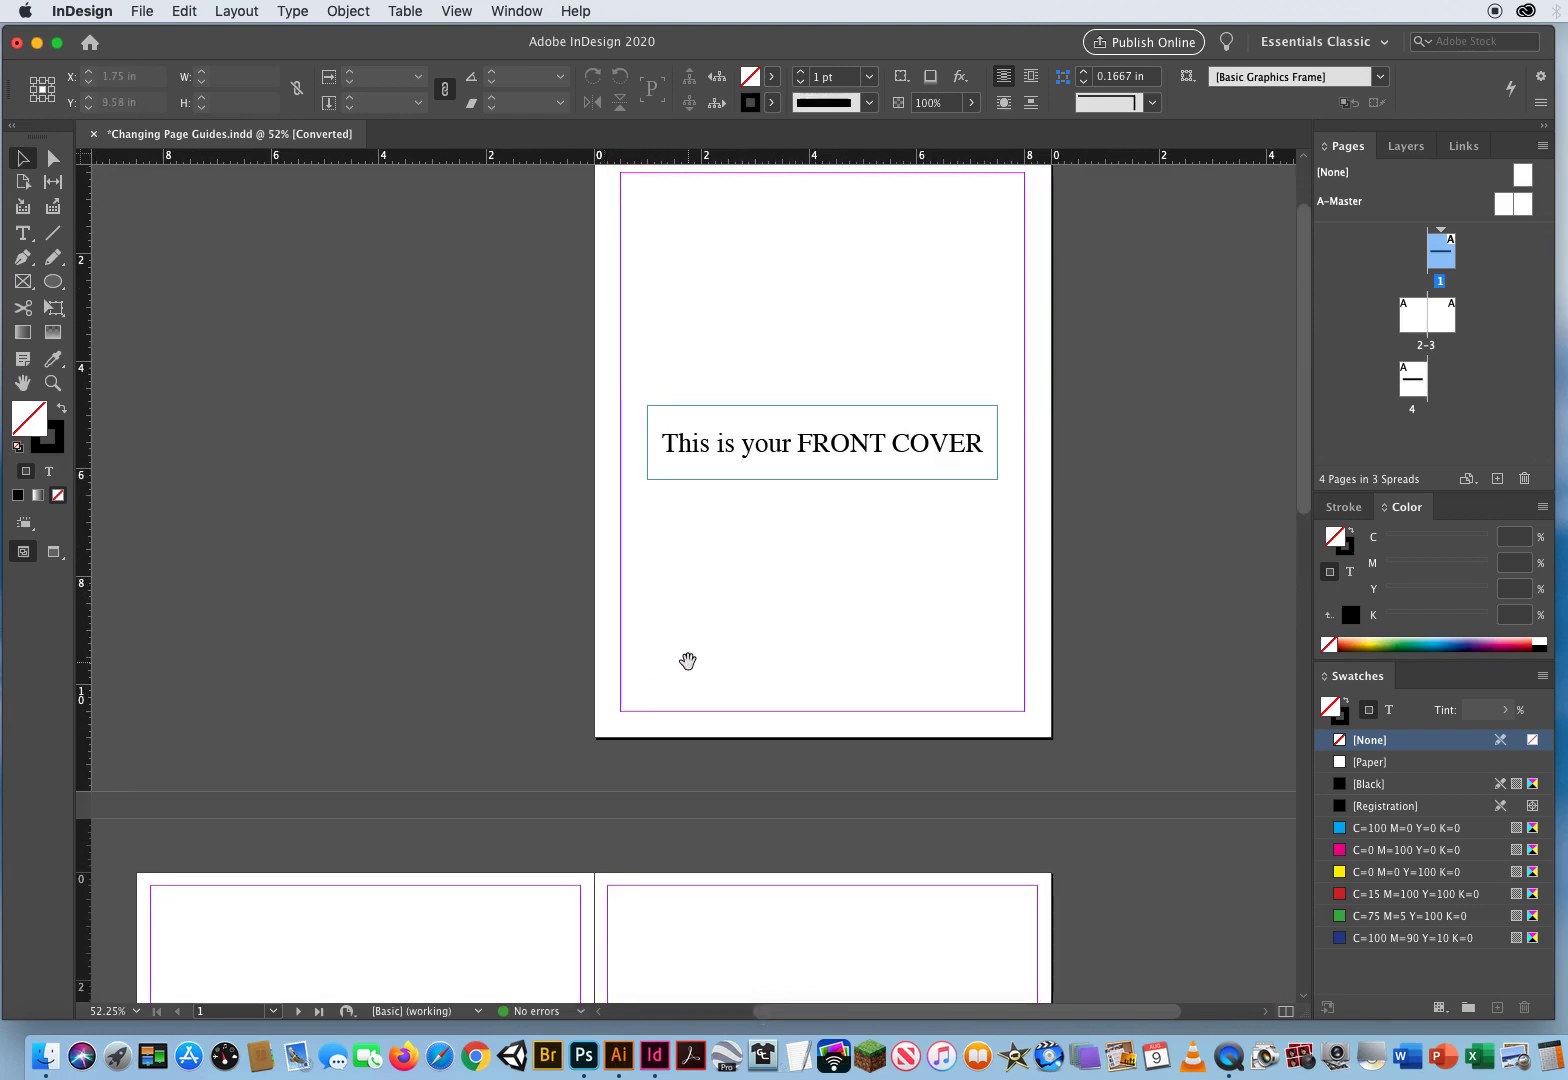
pyautogui.moveTo(777, 602); pyautogui.dragTo(731, 724)
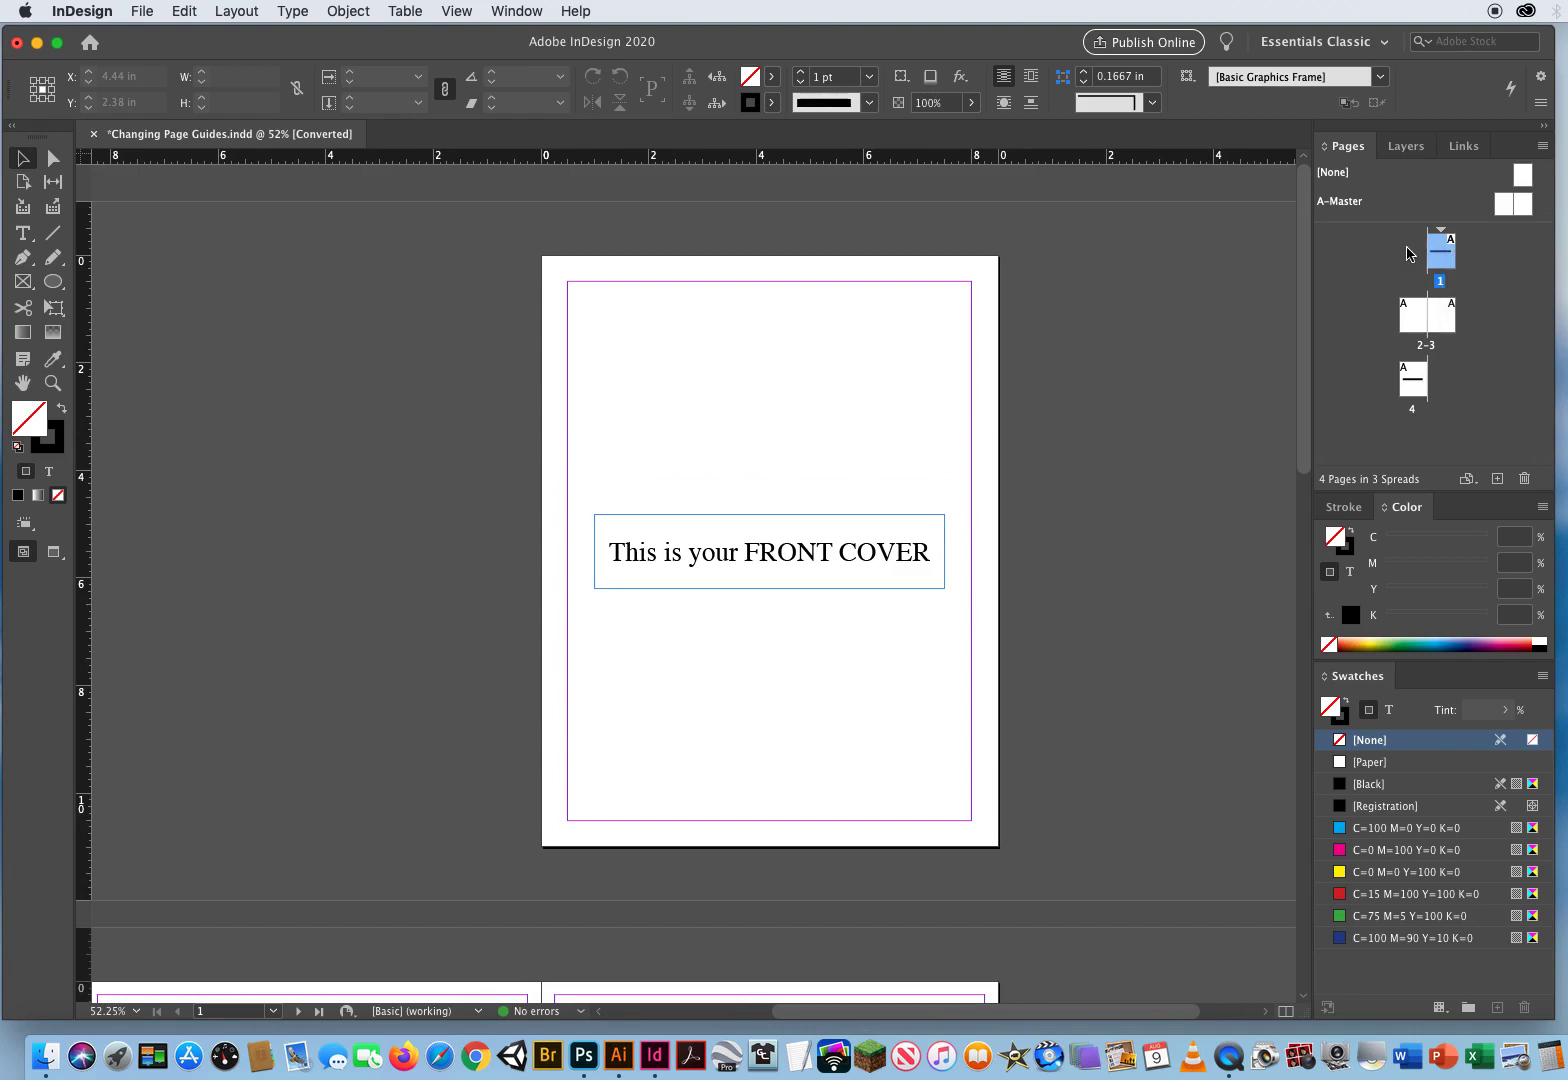
# Drag A-Master onto page 1, then check the back and front covers.
pyautogui.click(1524, 206)
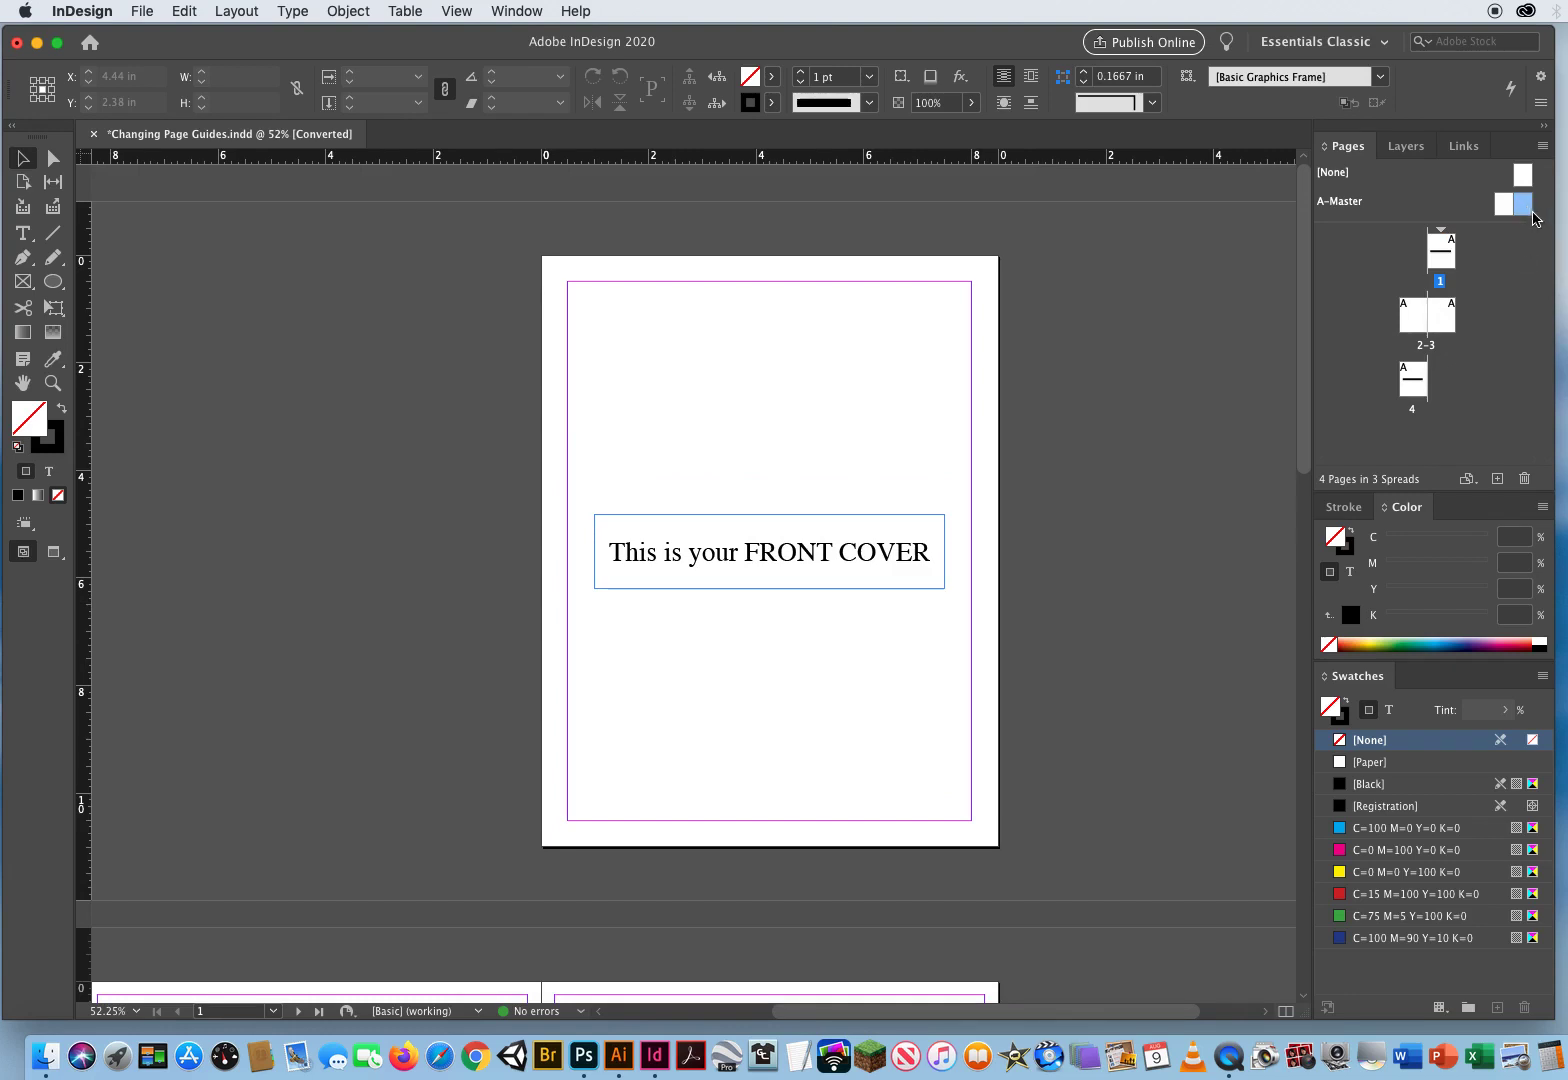
pyautogui.moveTo(1524, 208); pyautogui.dragTo(1440, 252)
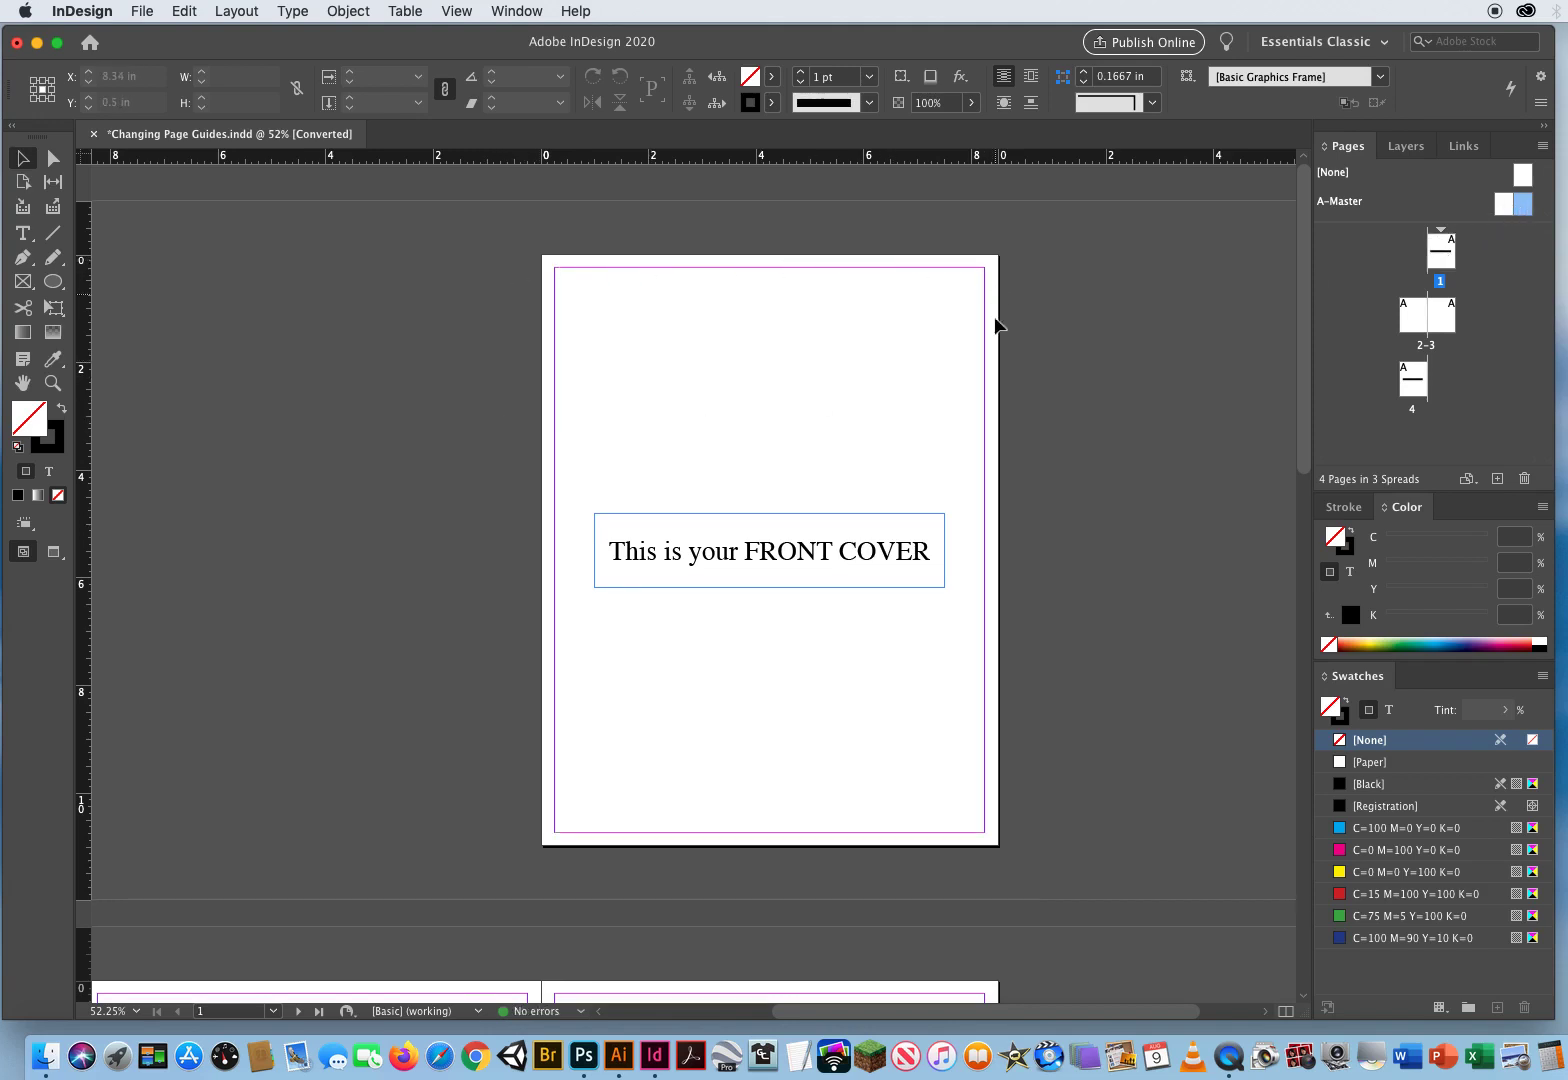
pyautogui.scroll(-8, 564, 866)
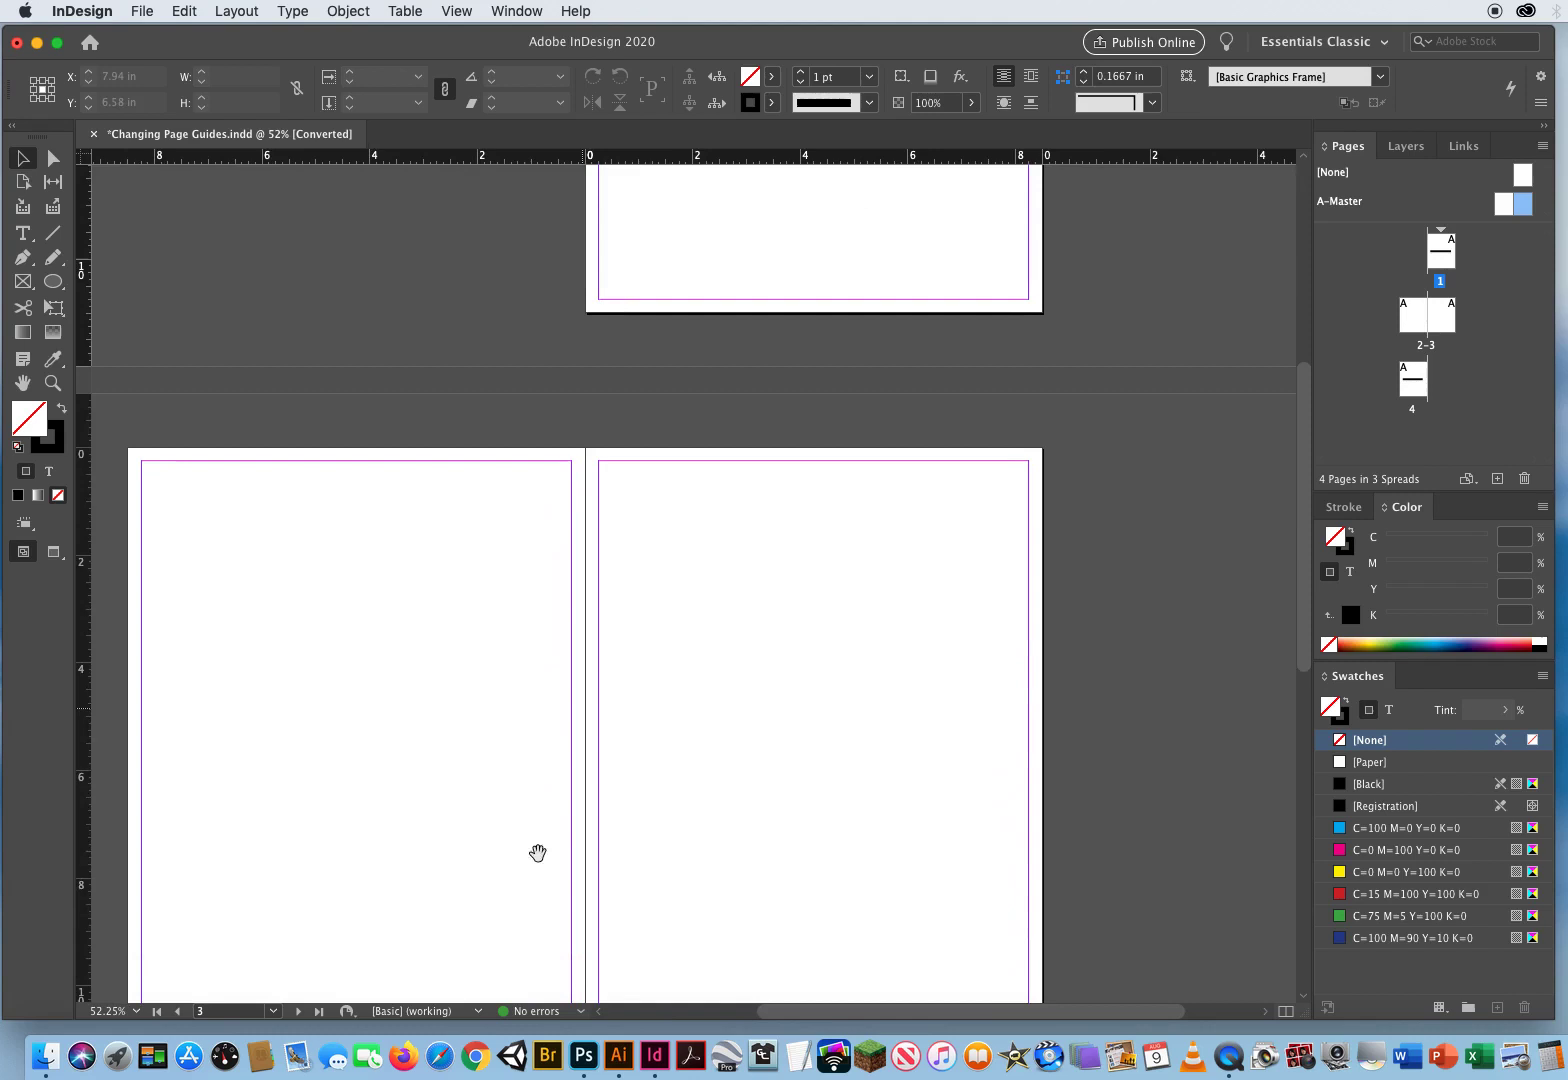
pyautogui.moveTo(538, 852); pyautogui.dragTo(648, 413)
pyautogui.moveTo(606, 735); pyautogui.dragTo(542, 861)
pyautogui.moveTo(780, 416); pyautogui.dragTo(717, 863)
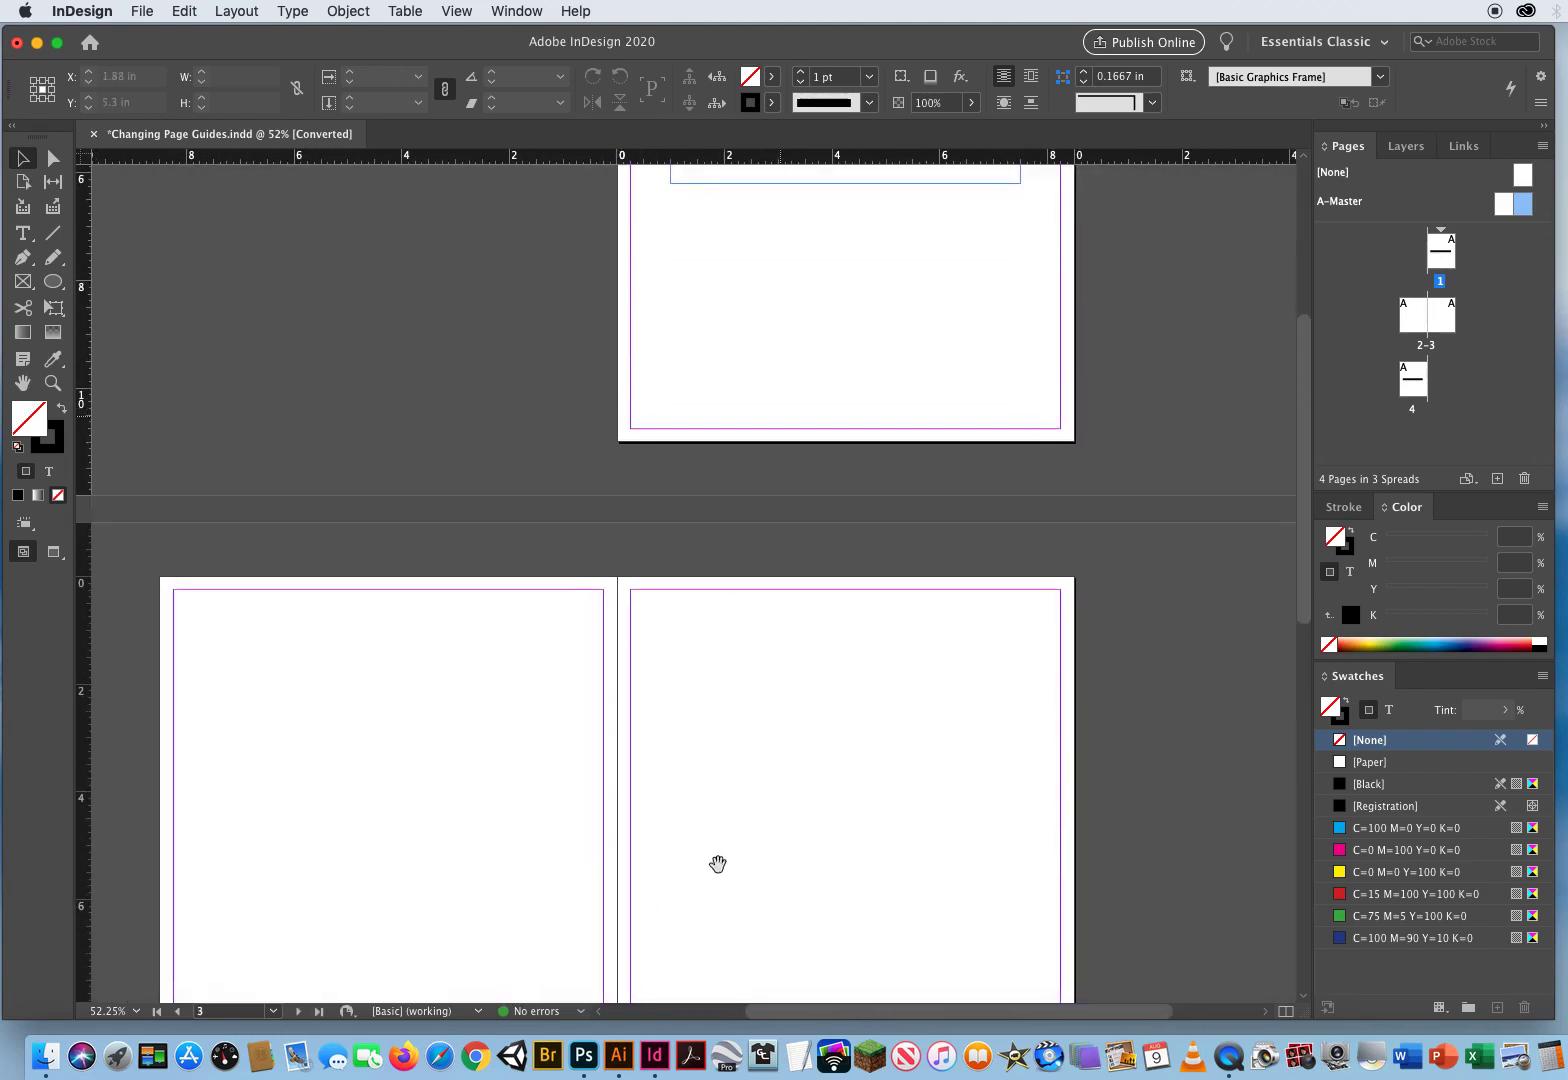
pyautogui.moveTo(803, 331); pyautogui.dragTo(797, 580)
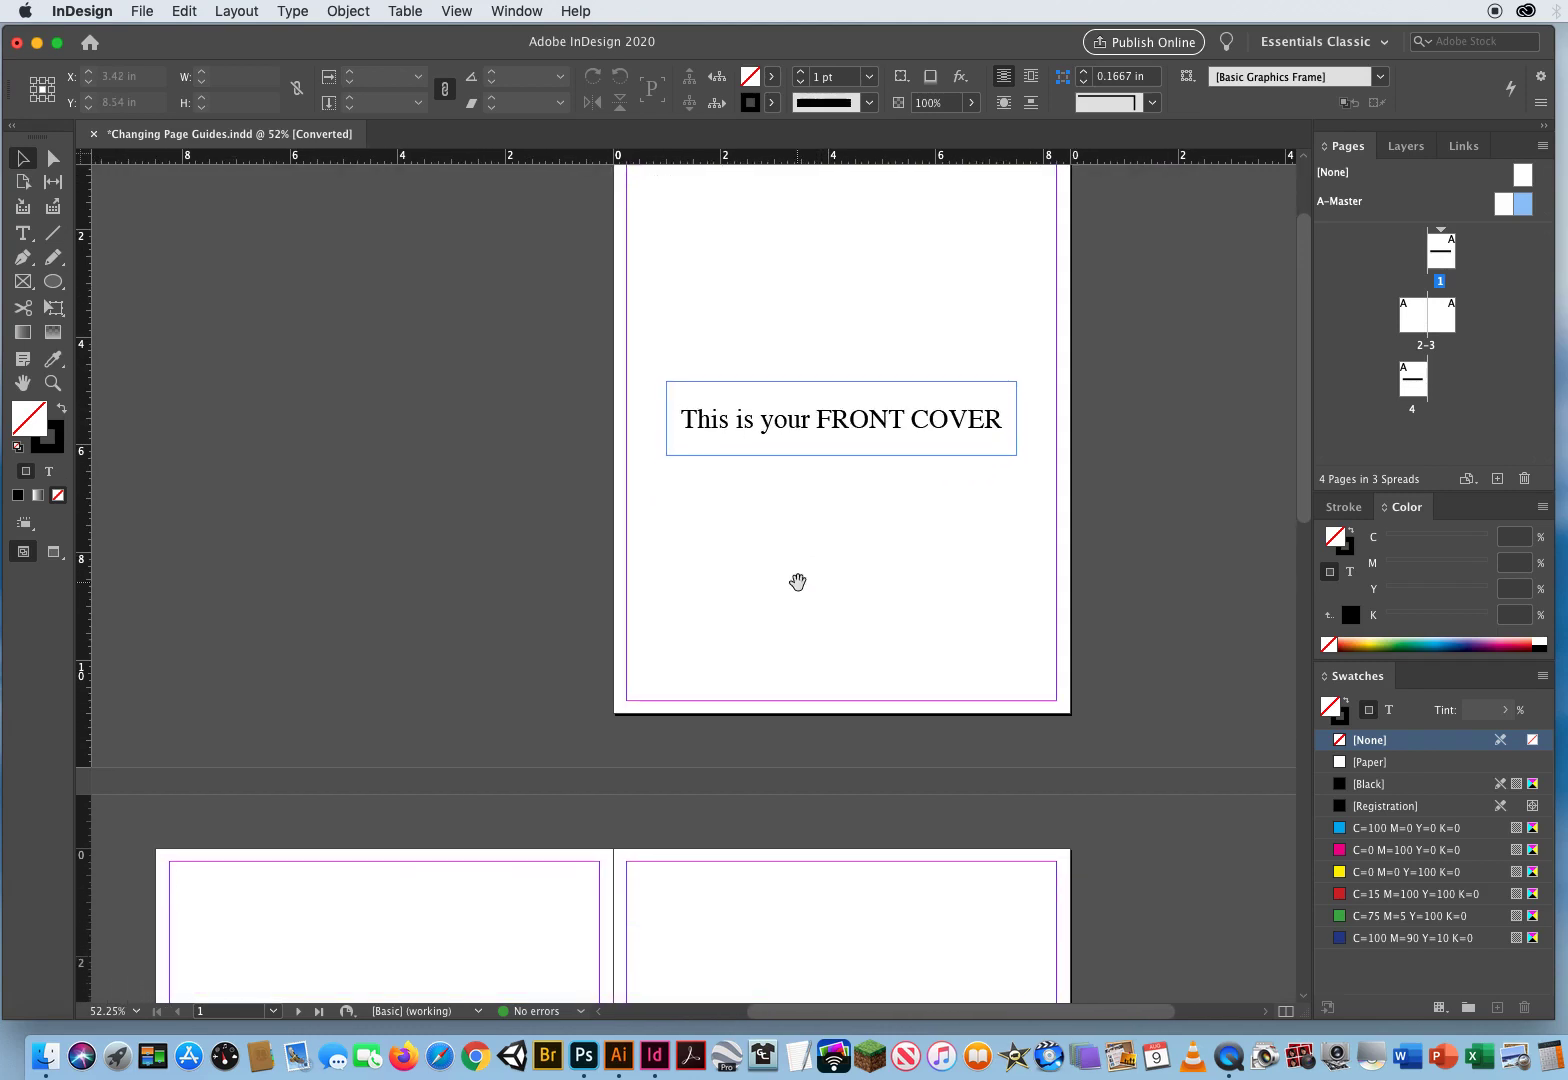
# Select pages 1–4 and raise all their margins to 0.8125 in.
pyautogui.click(1444, 258)
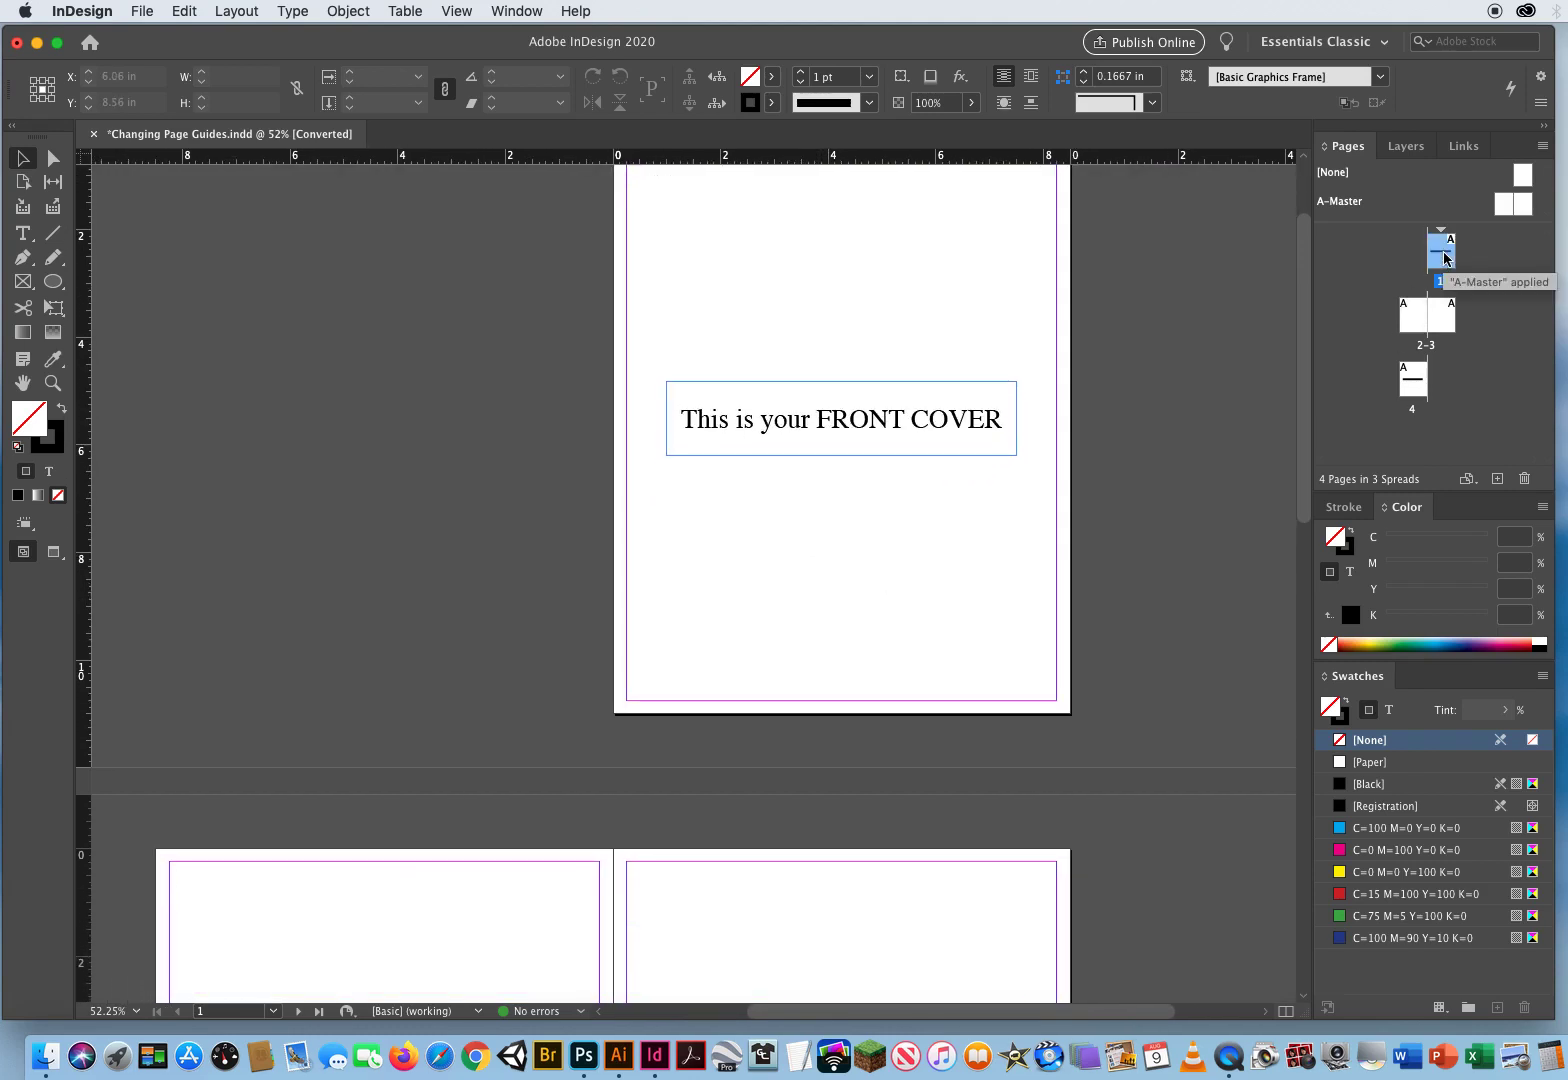
pyautogui.keyDown('shift'); pyautogui.click(1411, 388); pyautogui.keyUp('shift')
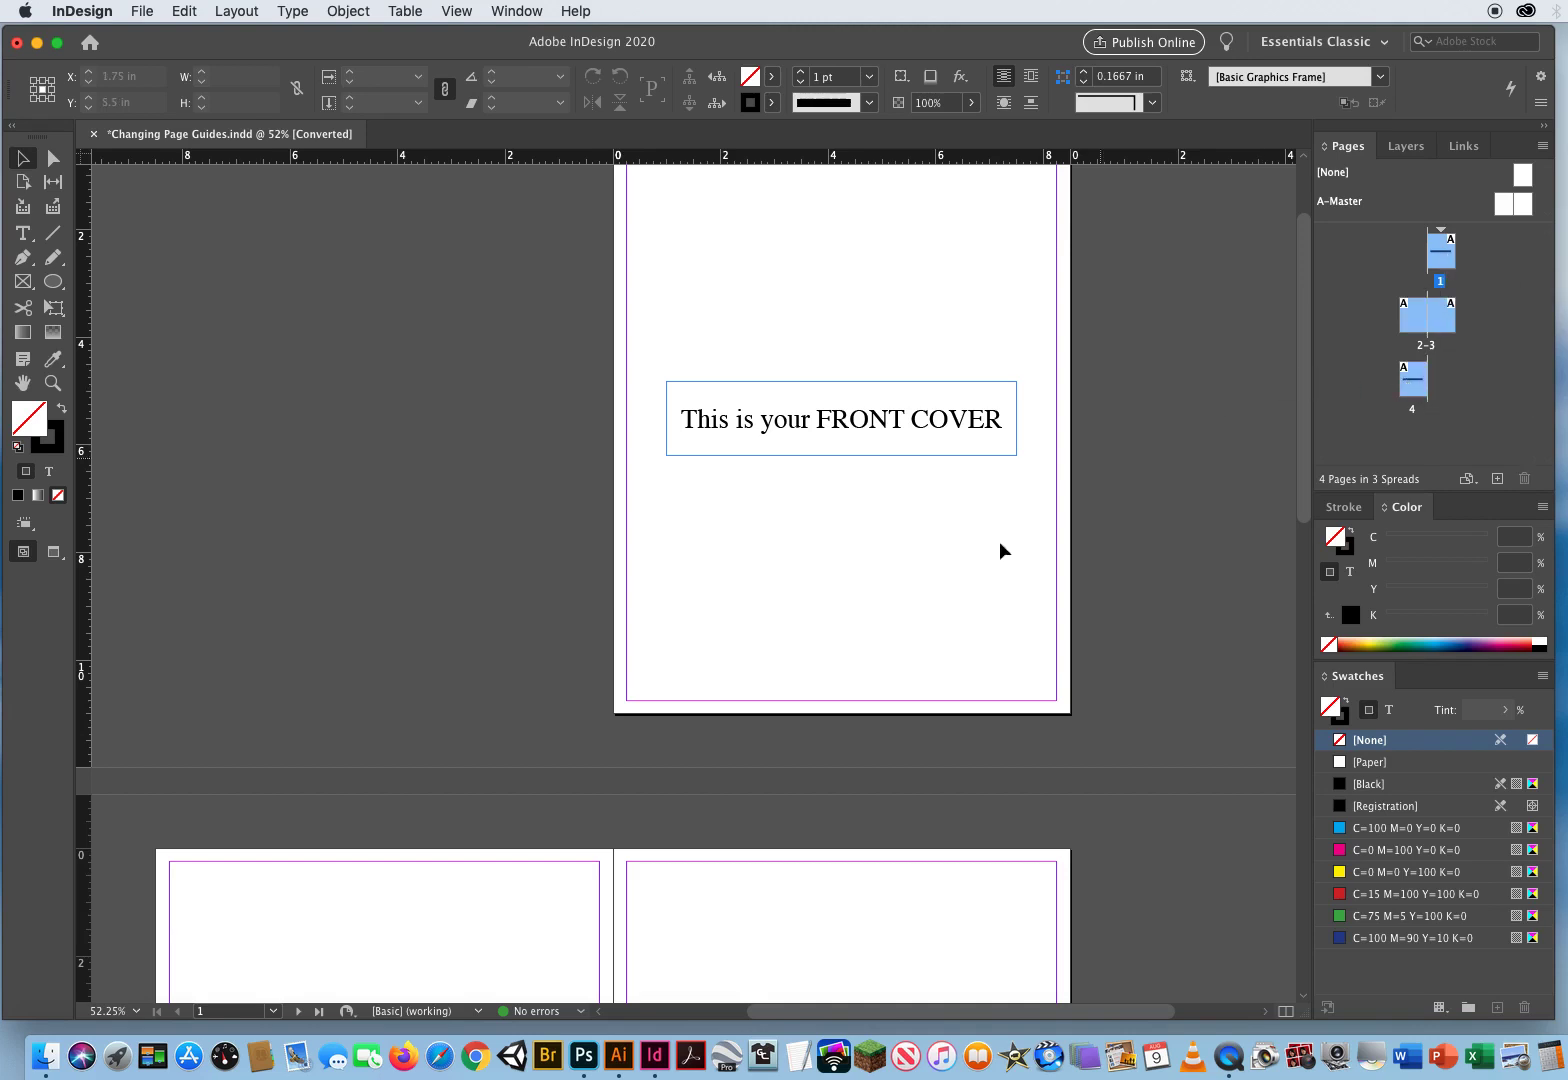
pyautogui.scroll(-5, 864, 630)
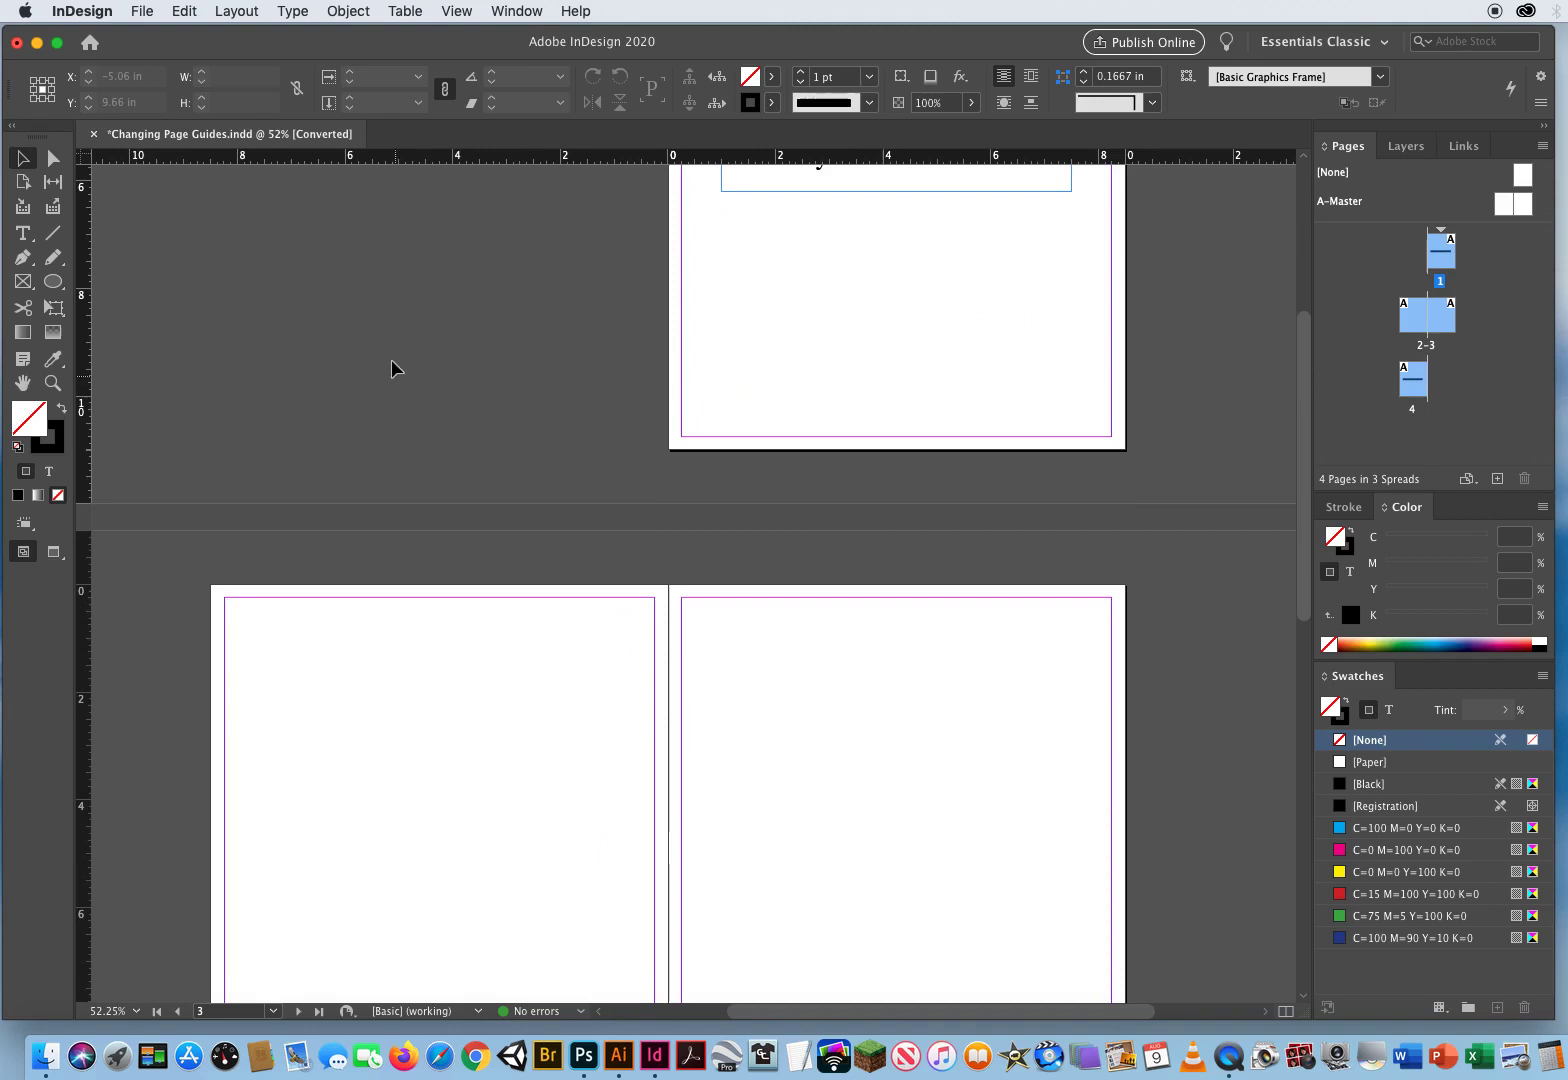
pyautogui.click(237, 11)
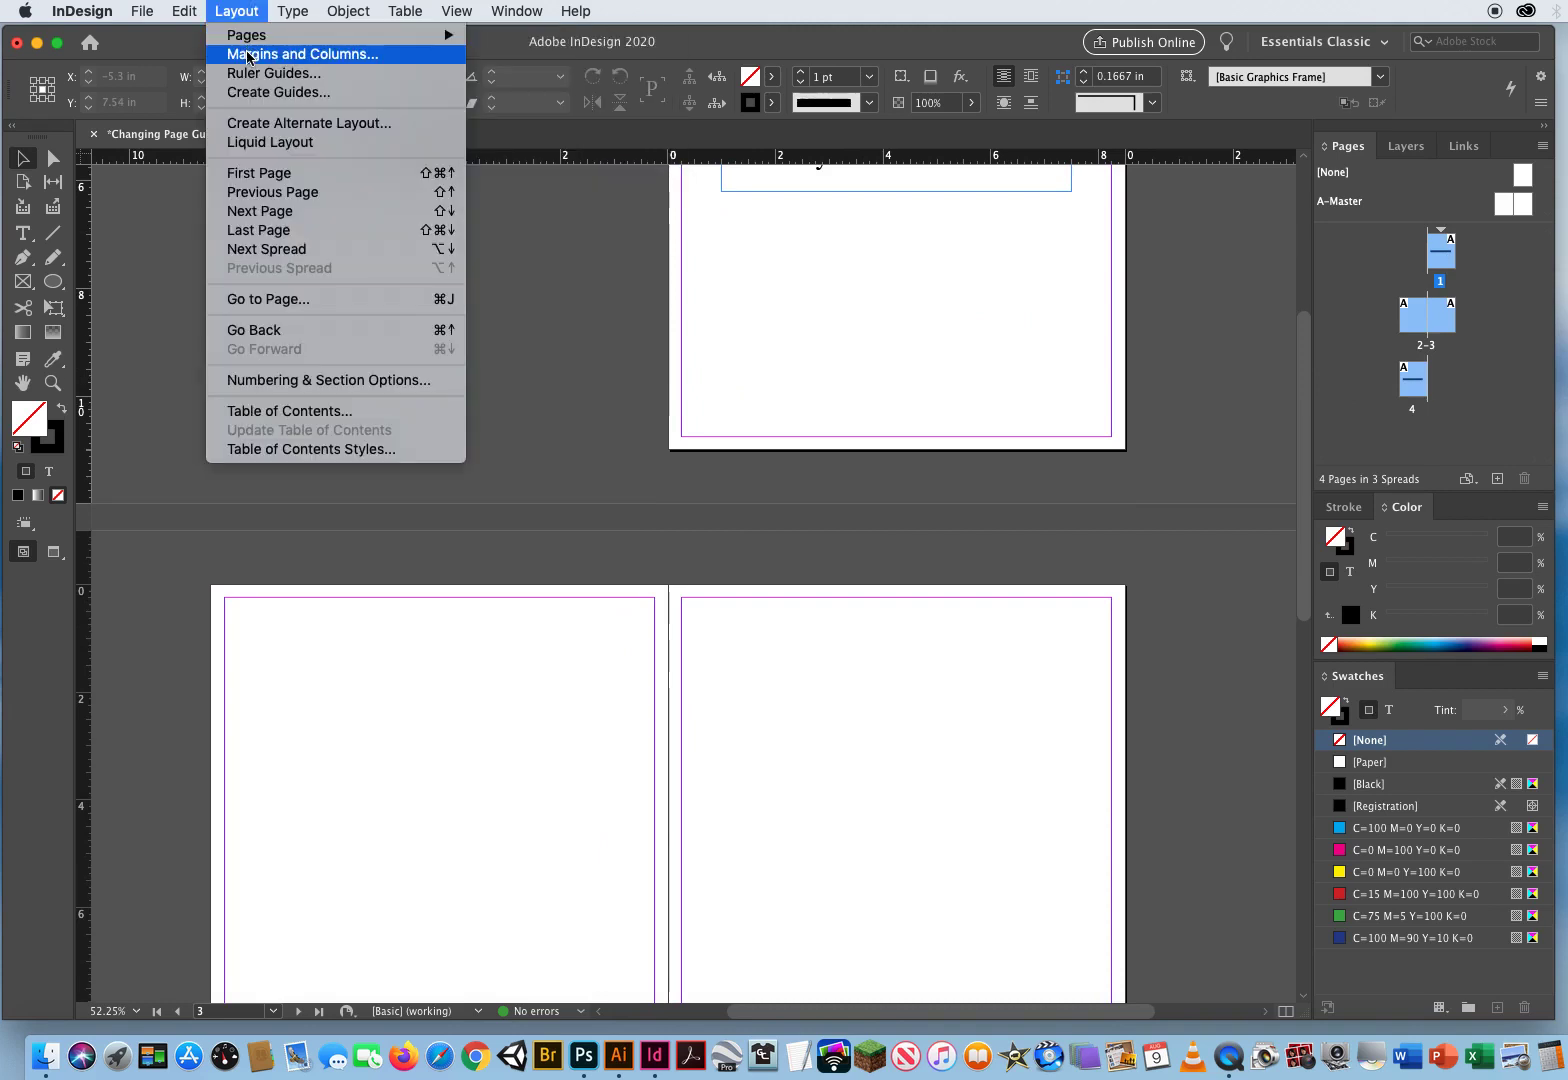
pyautogui.click(247, 55)
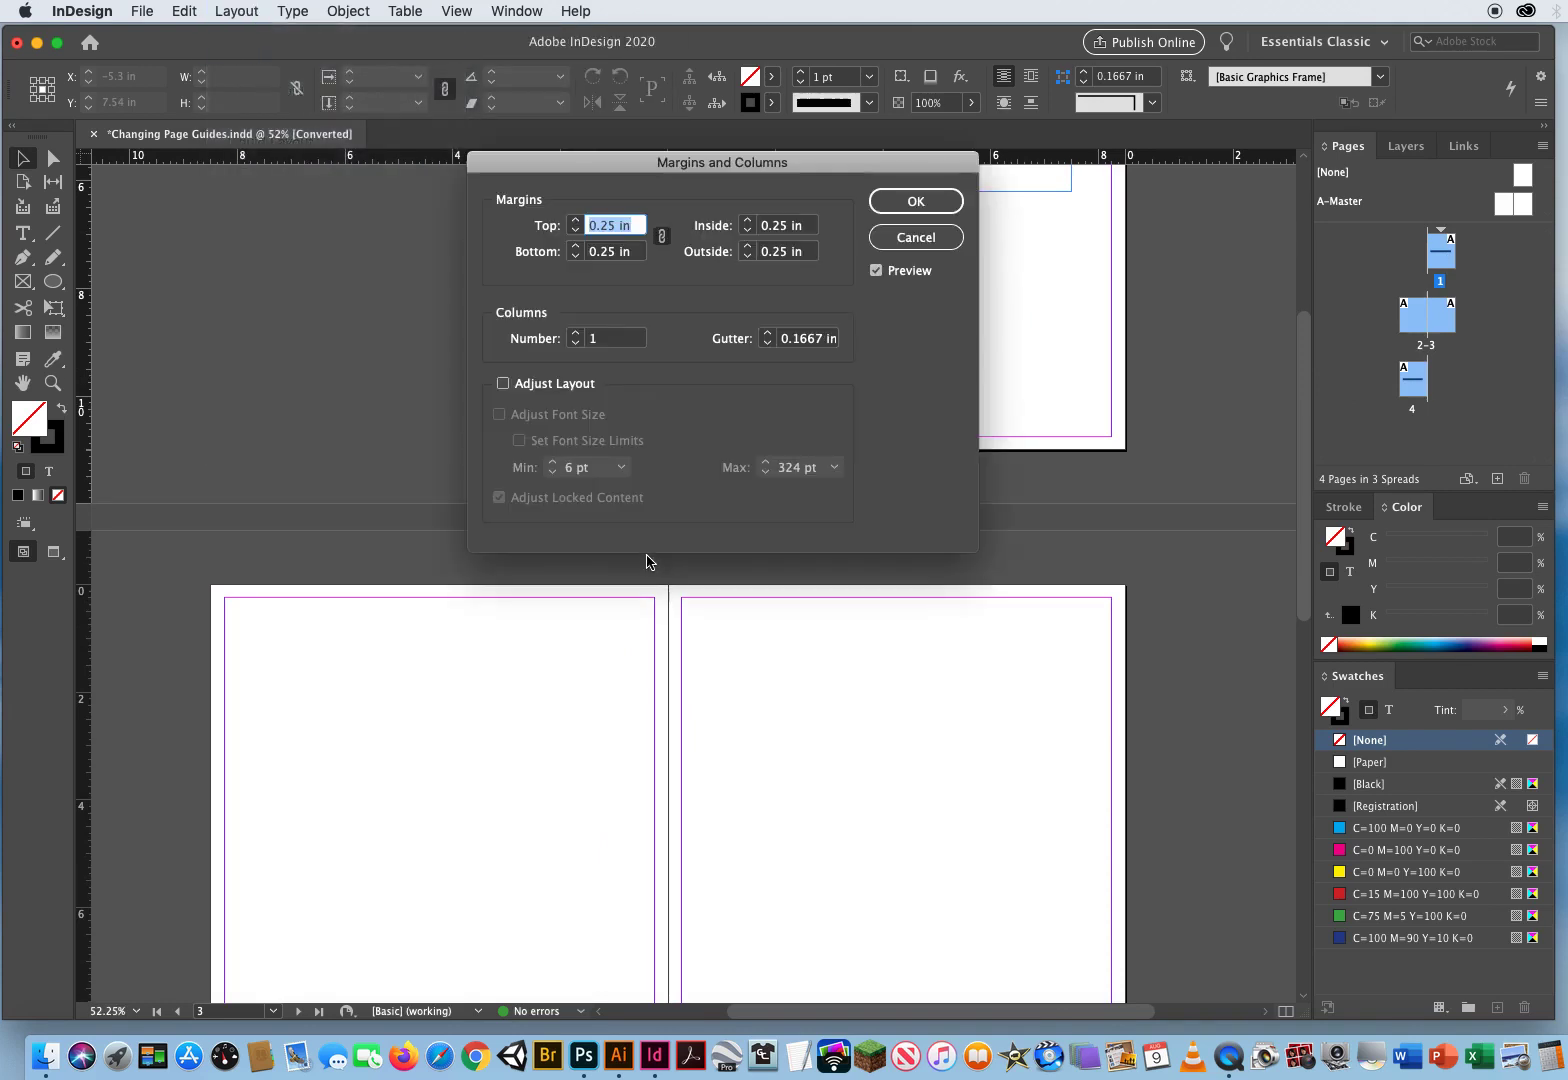
pyautogui.moveTo(576, 225); pyautogui.dragTo(576, 225)
pyautogui.click(910, 201)
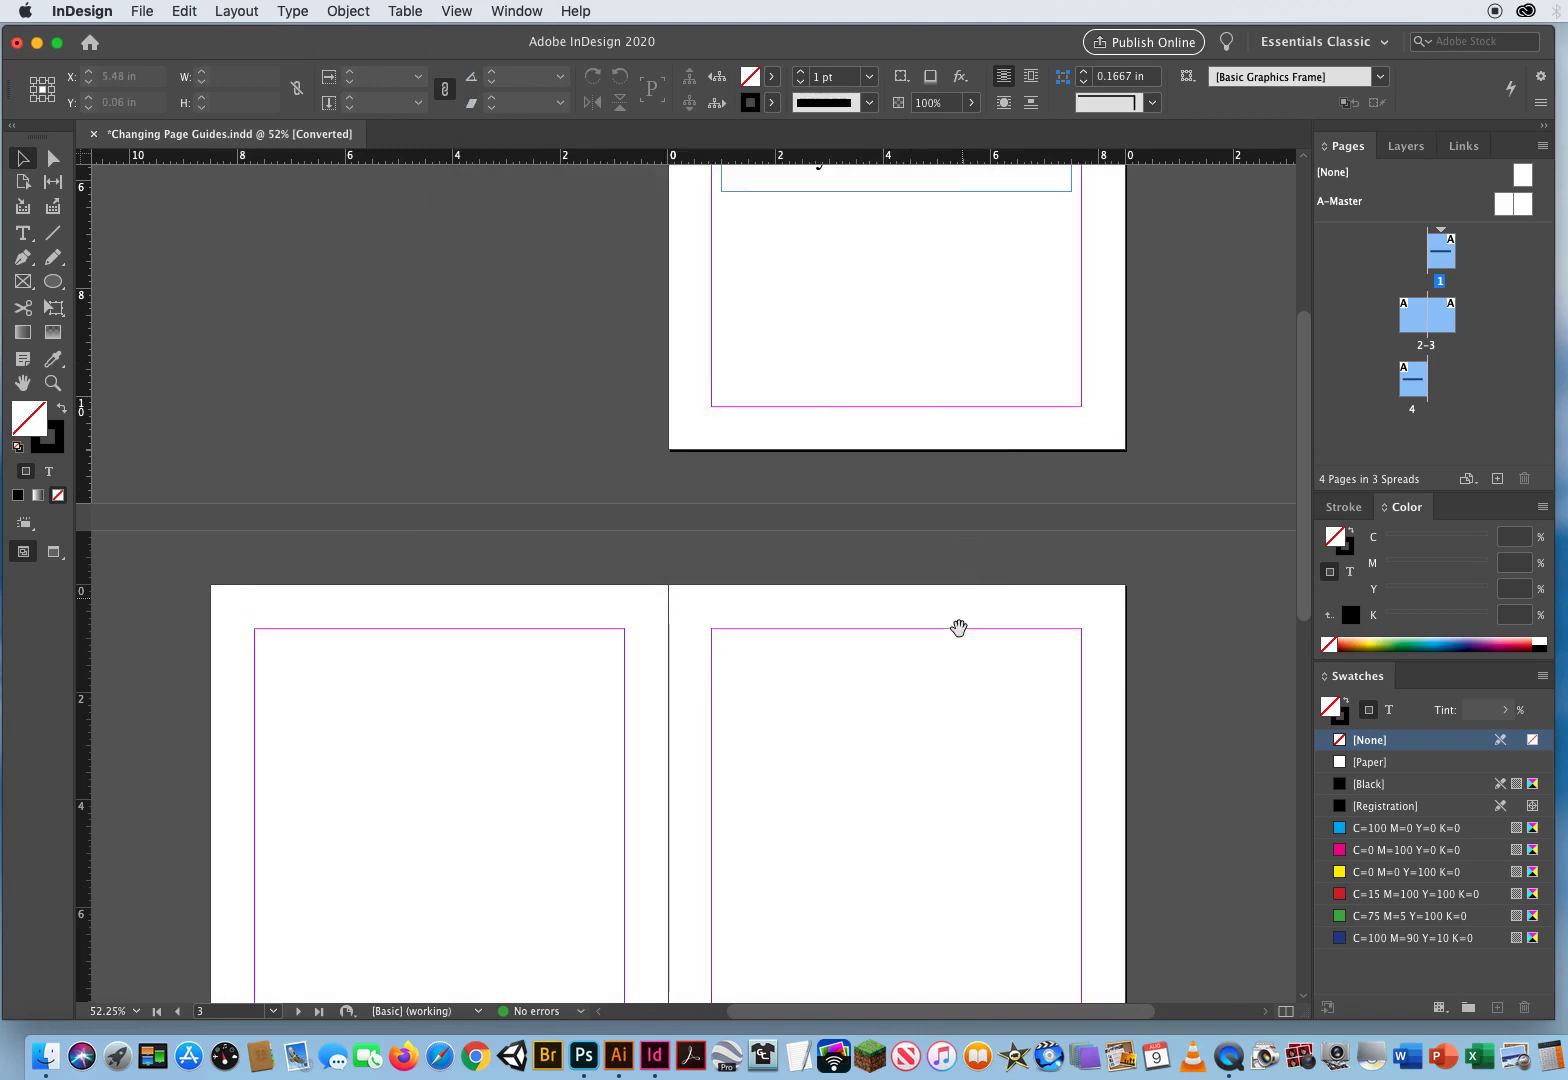
pyautogui.scroll(-5, 940, 600)
pyautogui.moveTo(864, 710); pyautogui.dragTo(850, 1000)
pyautogui.moveTo(542, 563); pyautogui.dragTo(436, 717)
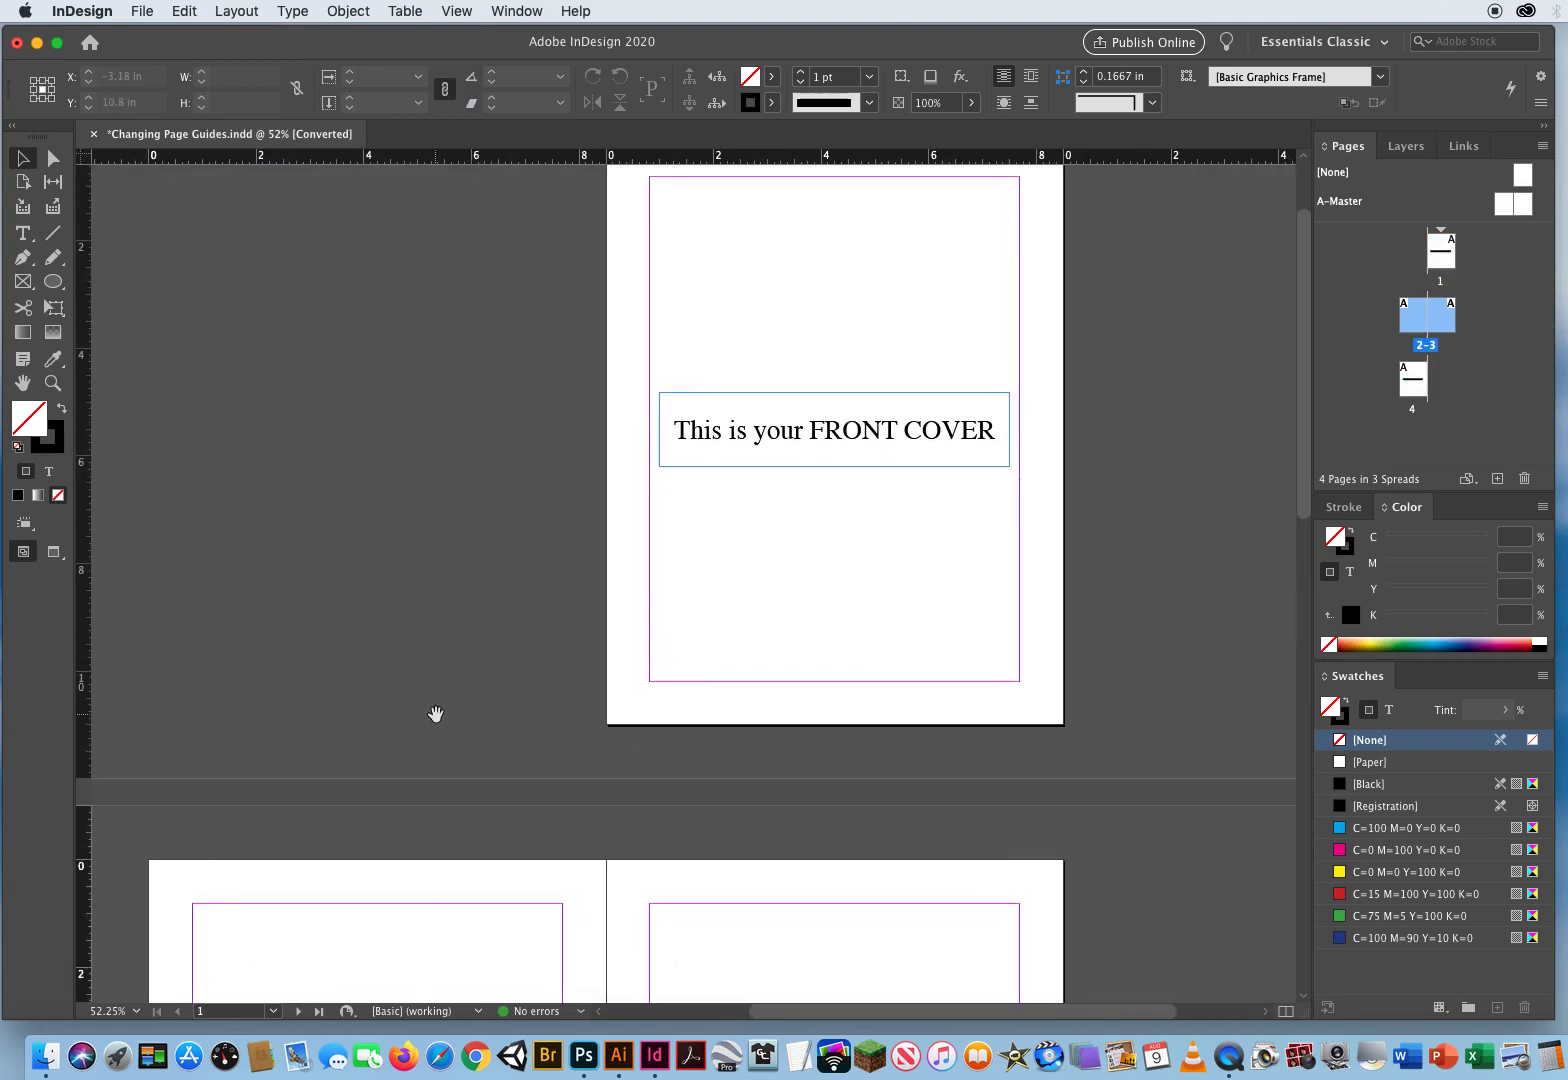
# Deselect pages 1–4, then open the A-Master spread and recentre it in the window.
pyautogui.click(1443, 261)
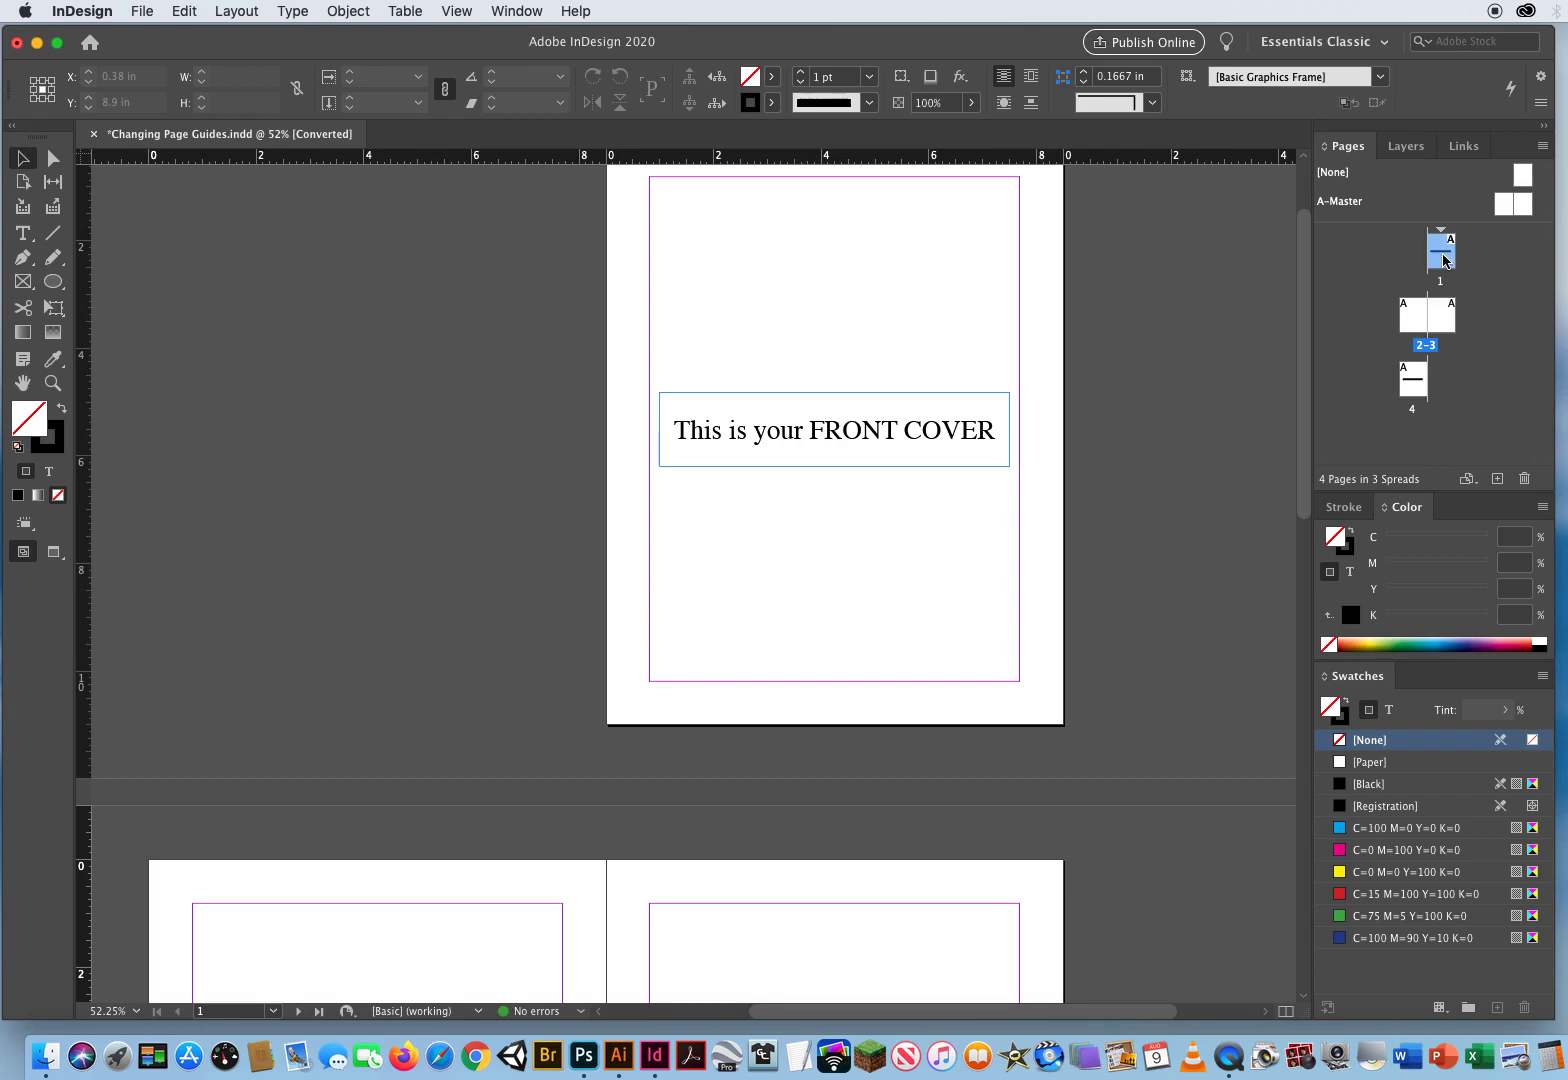
pyautogui.keyDown('shift'); pyautogui.click(1409, 383); pyautogui.keyUp('shift')
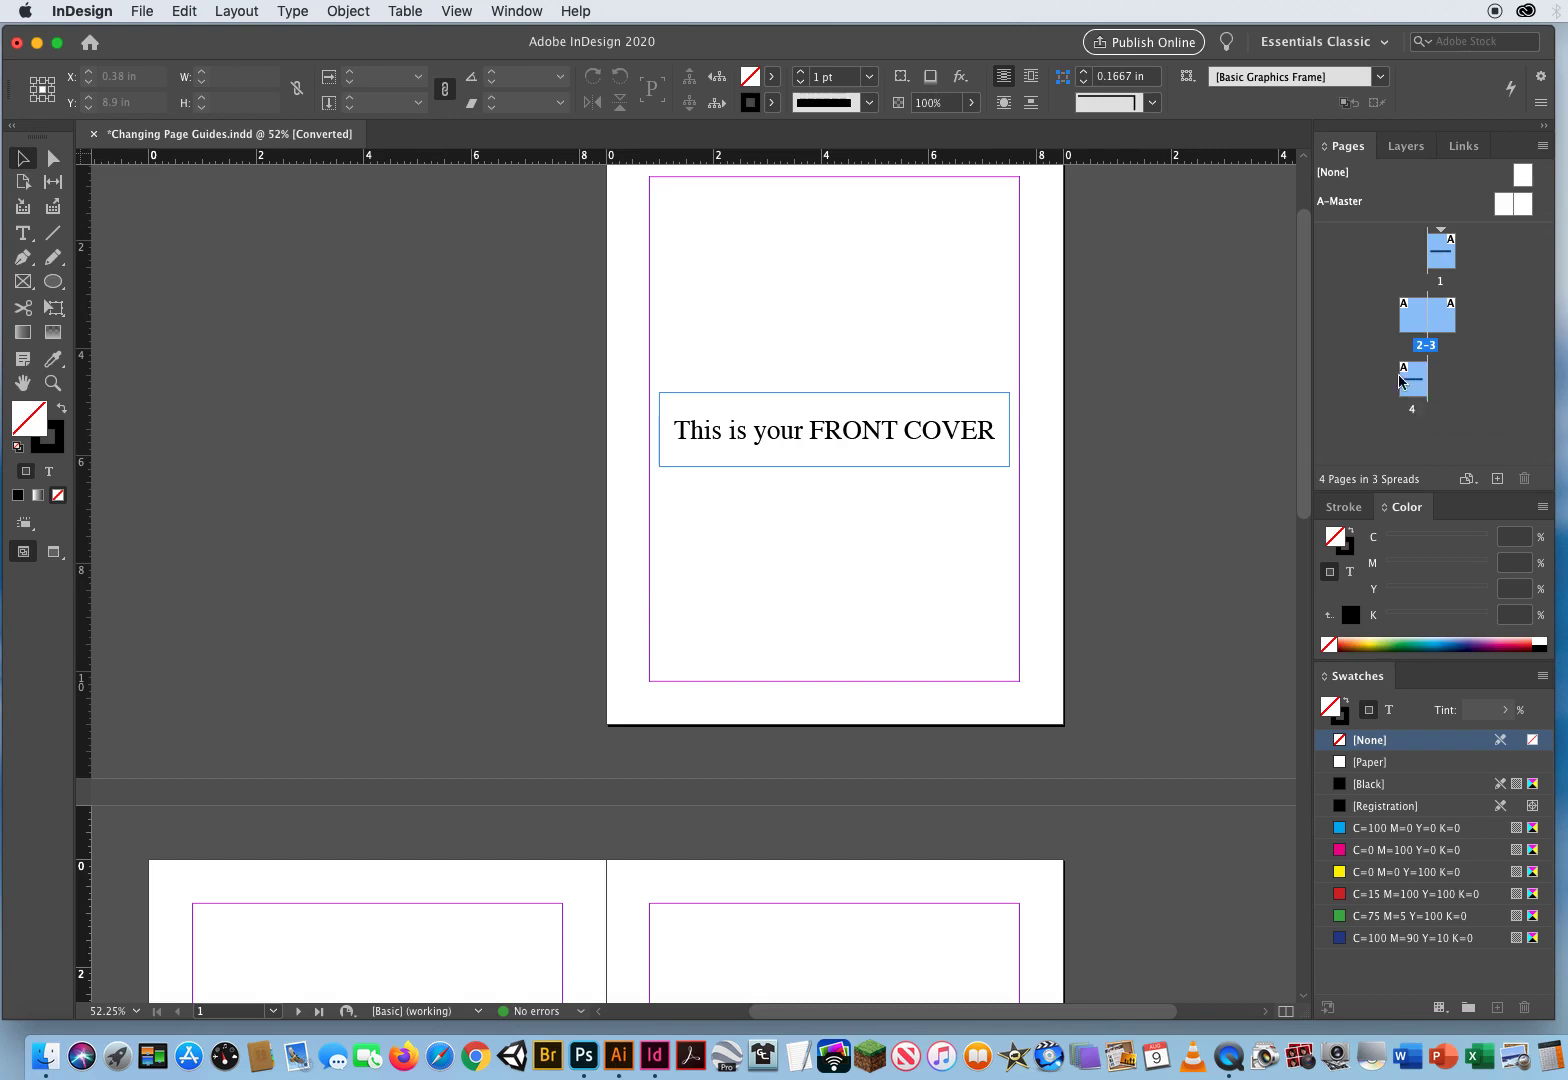
pyautogui.click(1366, 384)
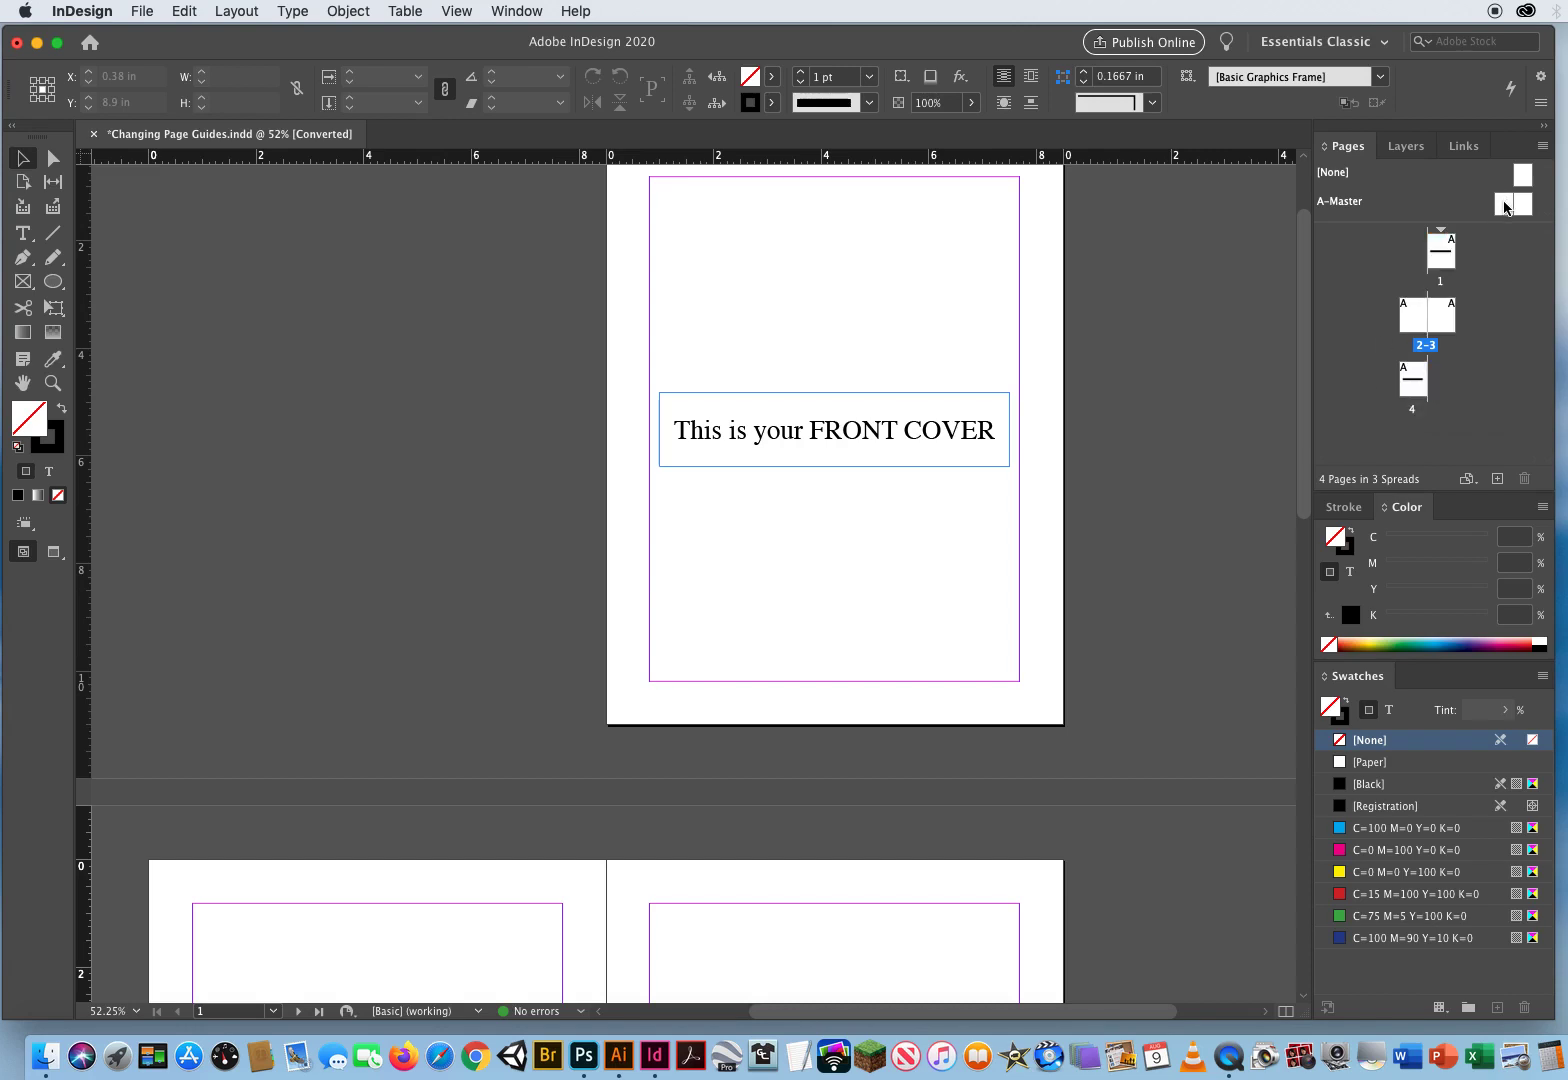
pyautogui.doubleClick(1506, 207)
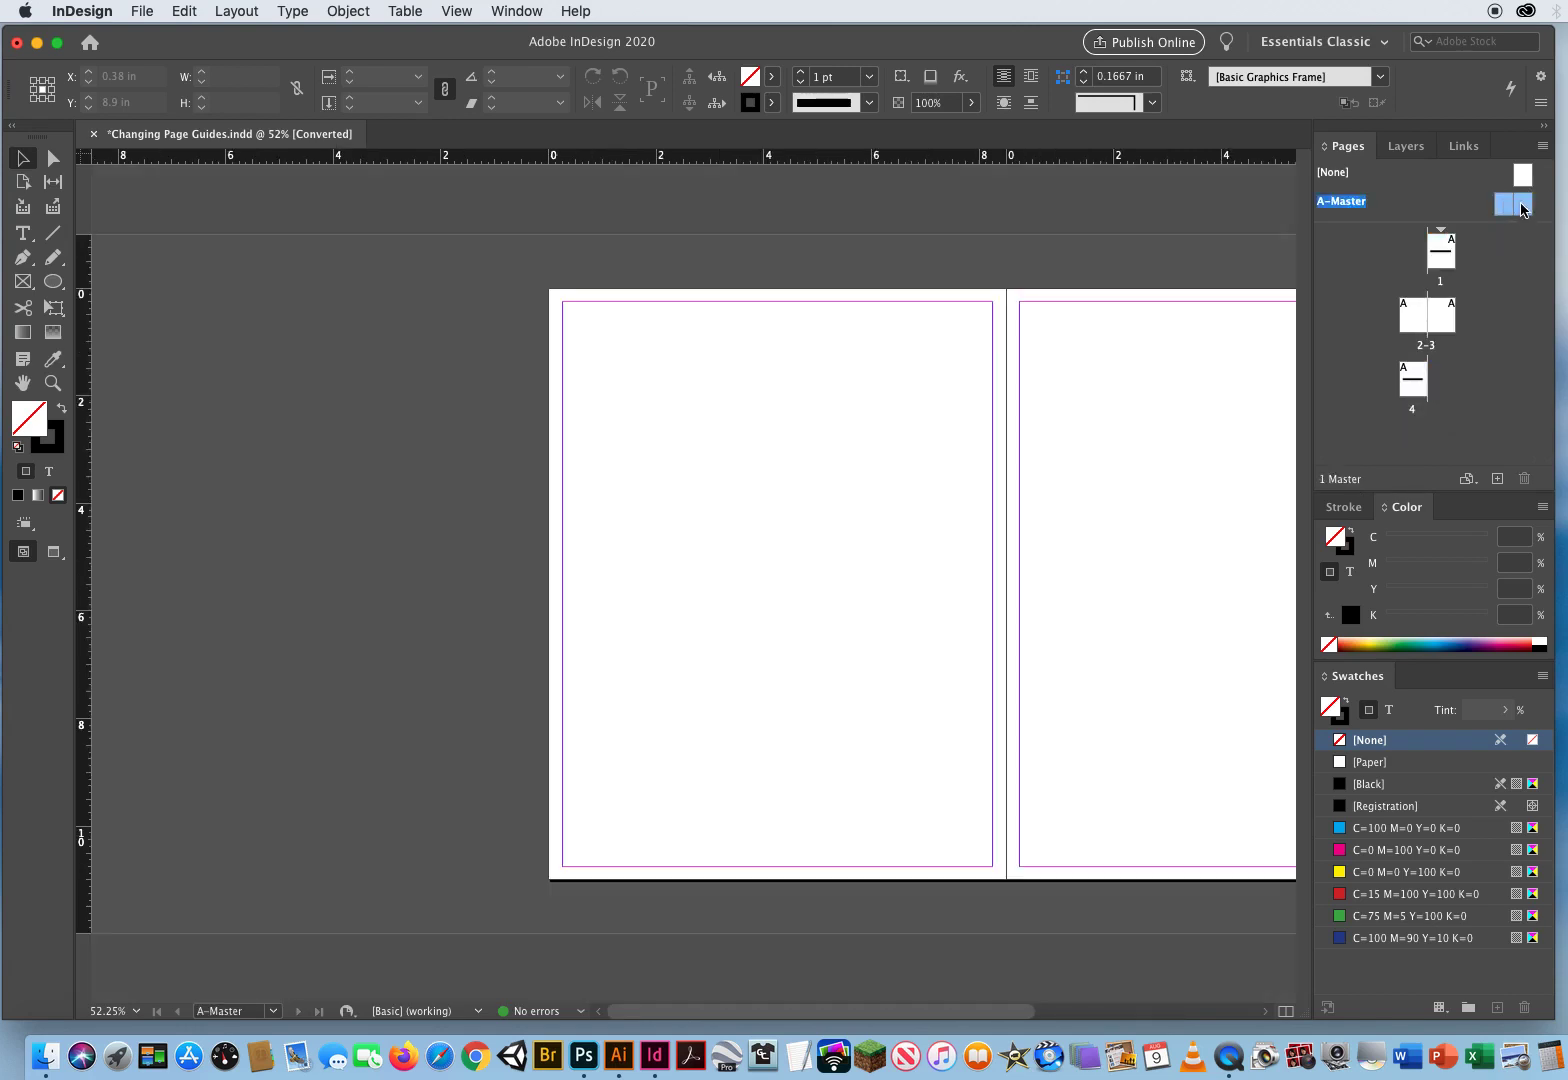
pyautogui.moveTo(1068, 529); pyautogui.dragTo(767, 568)
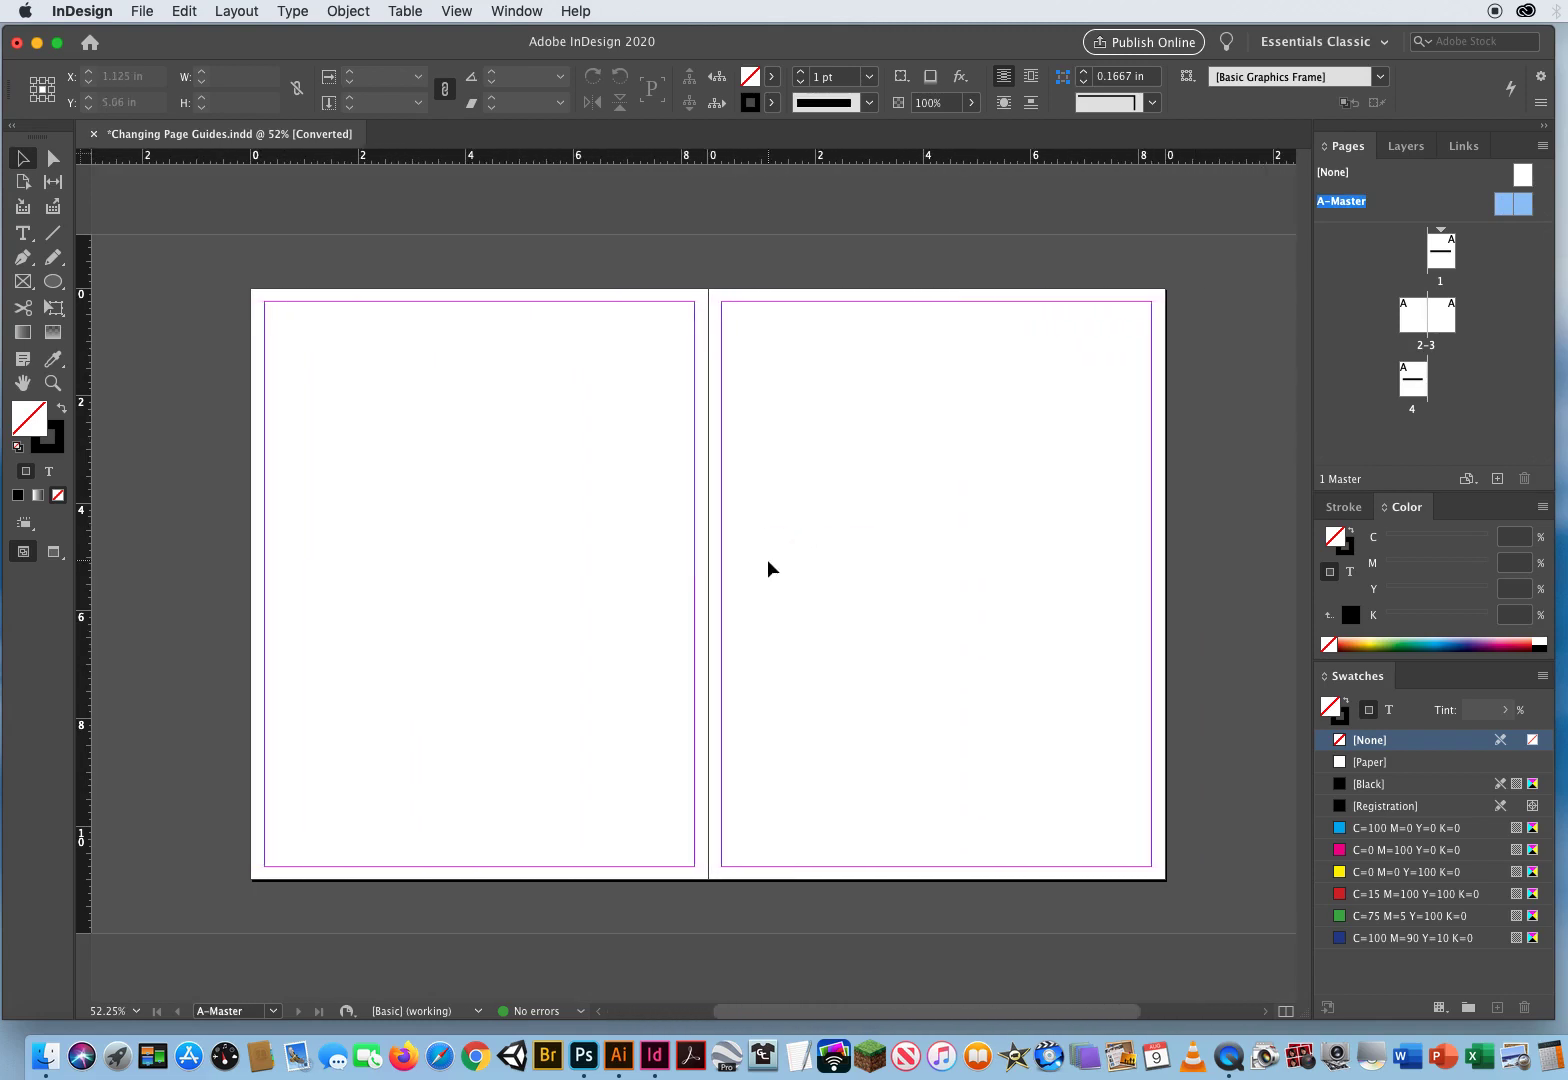